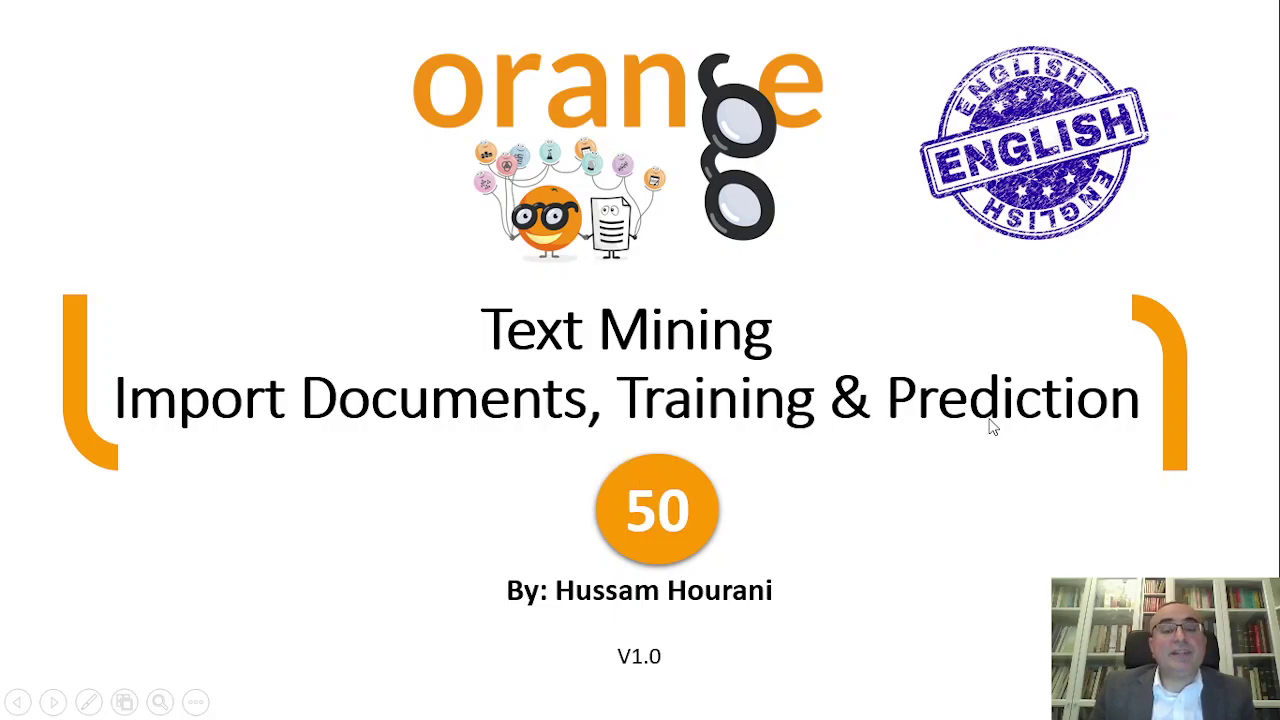
Leave the slideshow, switch to the File Explorer window showing the Kaggle folder and open the MiniDataset Text Document Classification folder.
key(Escape)
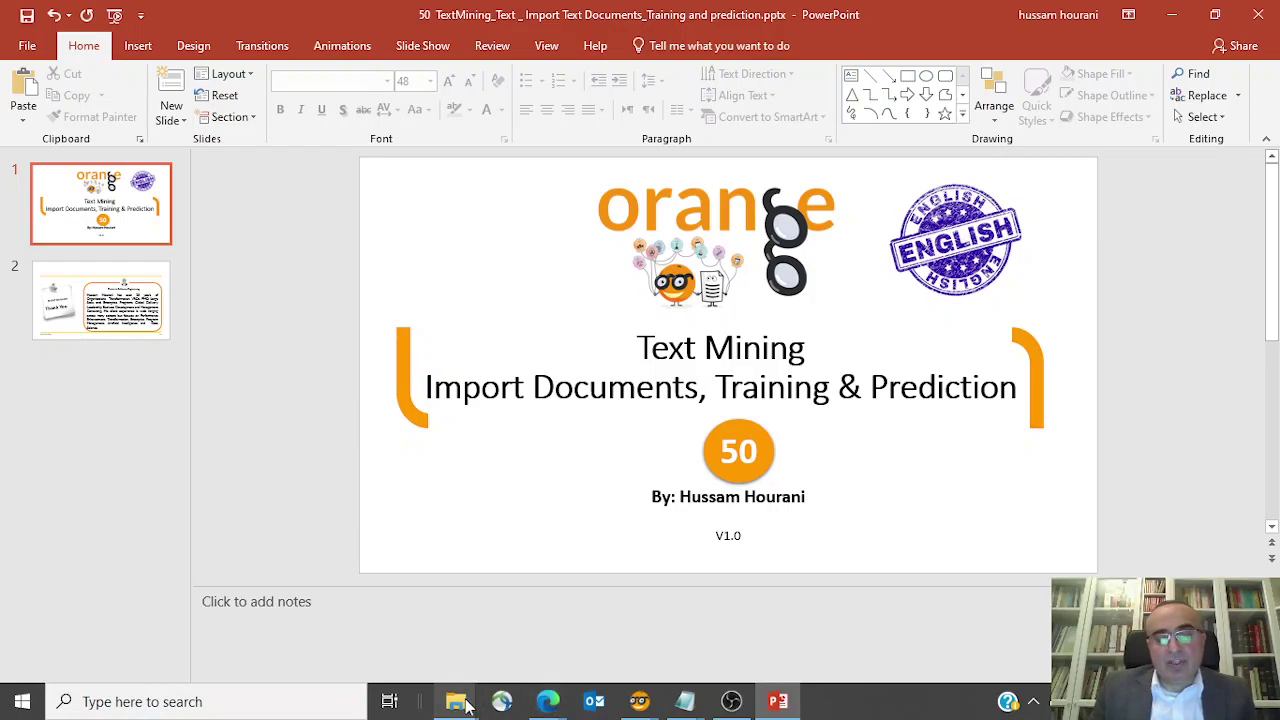
mouse_move(460, 704)
click(727, 622)
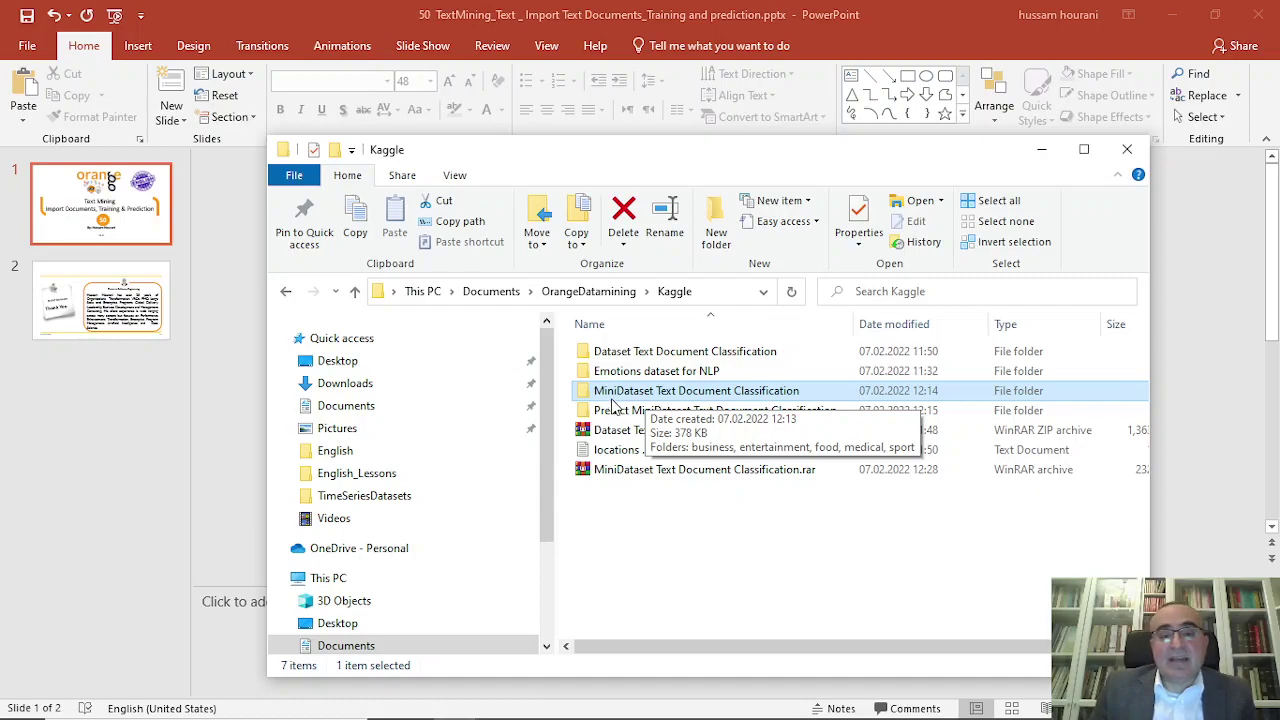
double_click(720, 397)
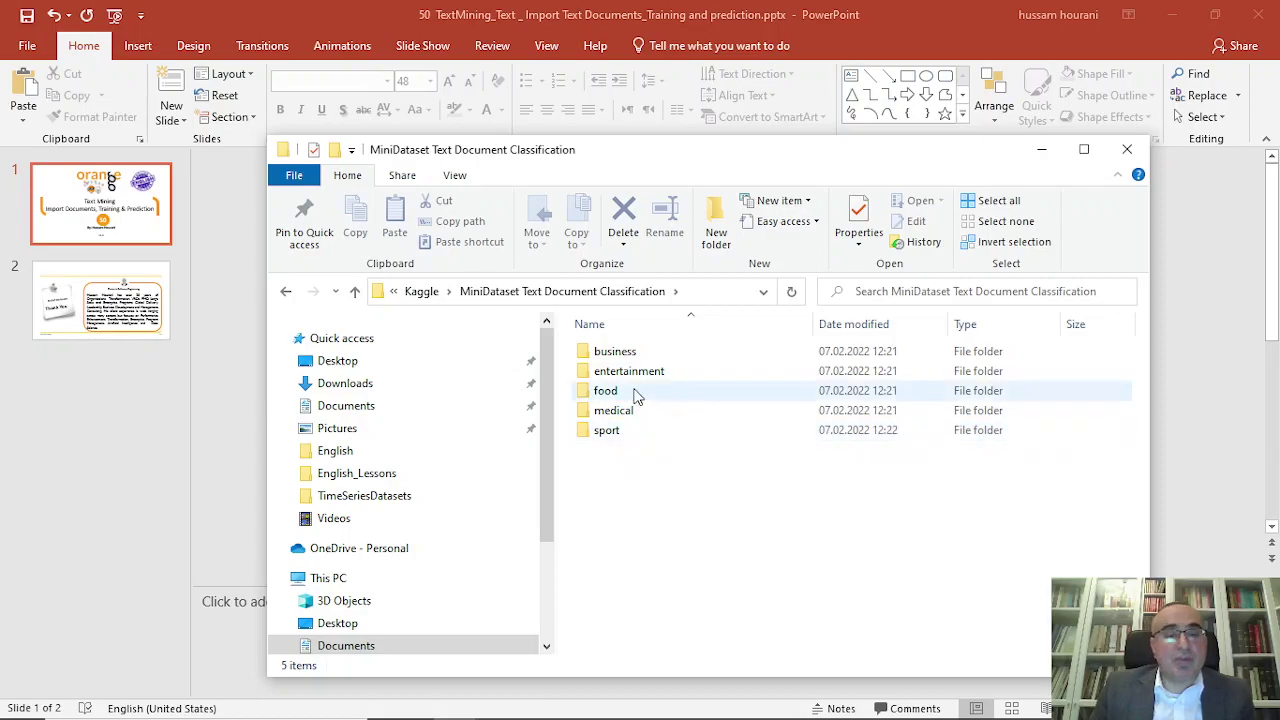
Browse the business category folder, read the text file business_1.txt and close it.
double_click(616, 352)
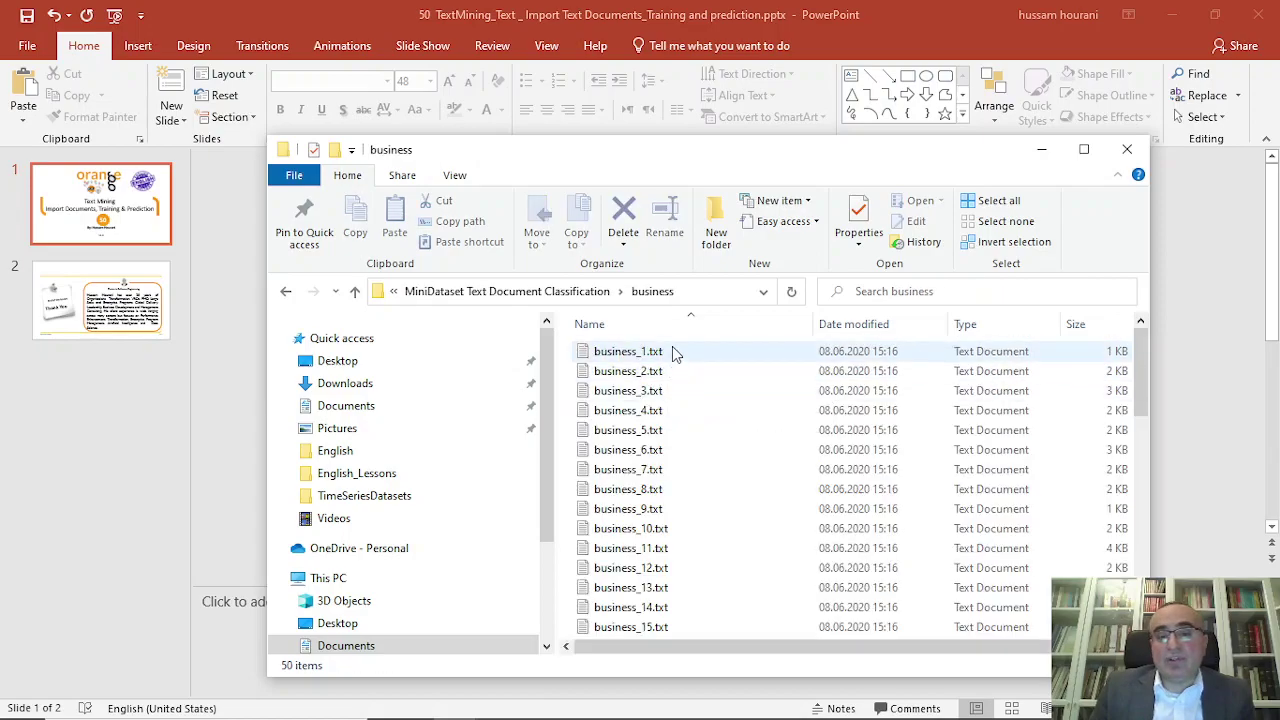
mouse_move(1137, 348)
mouse_down()
mouse_move(1142, 546)
mouse_move(1143, 340)
mouse_up()
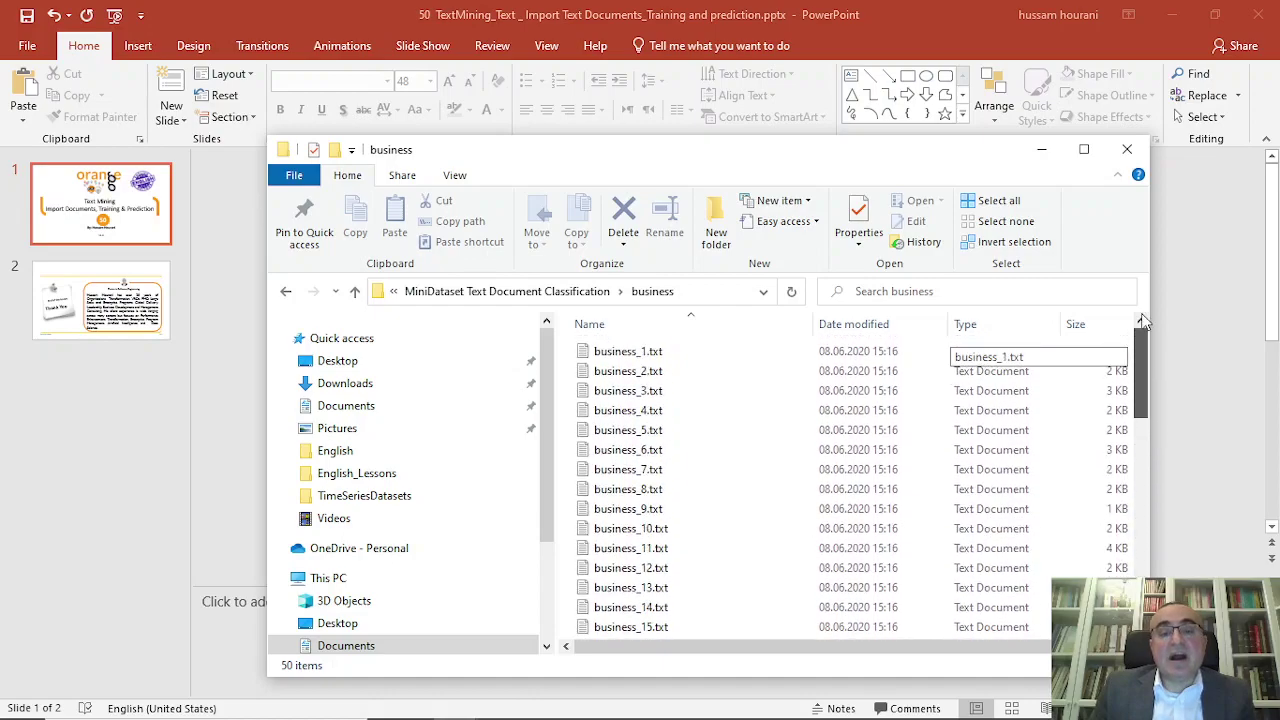
click(625, 354)
double_click(624, 355)
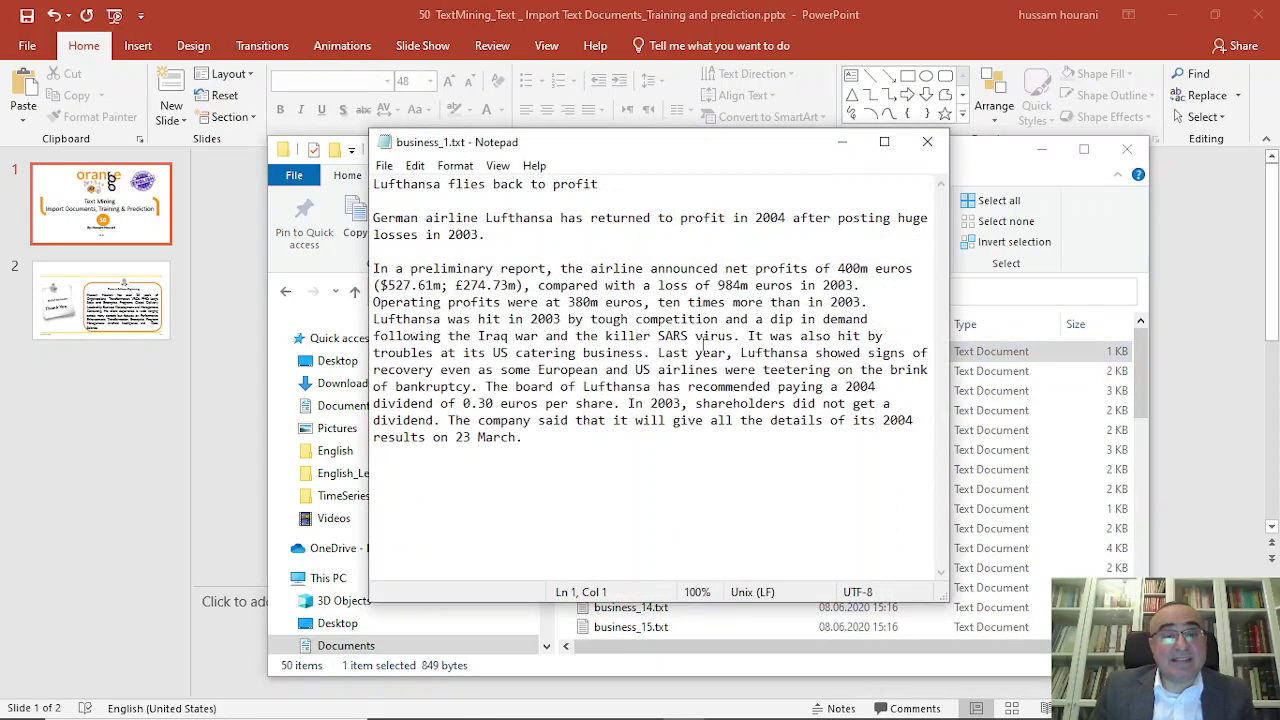
click(927, 141)
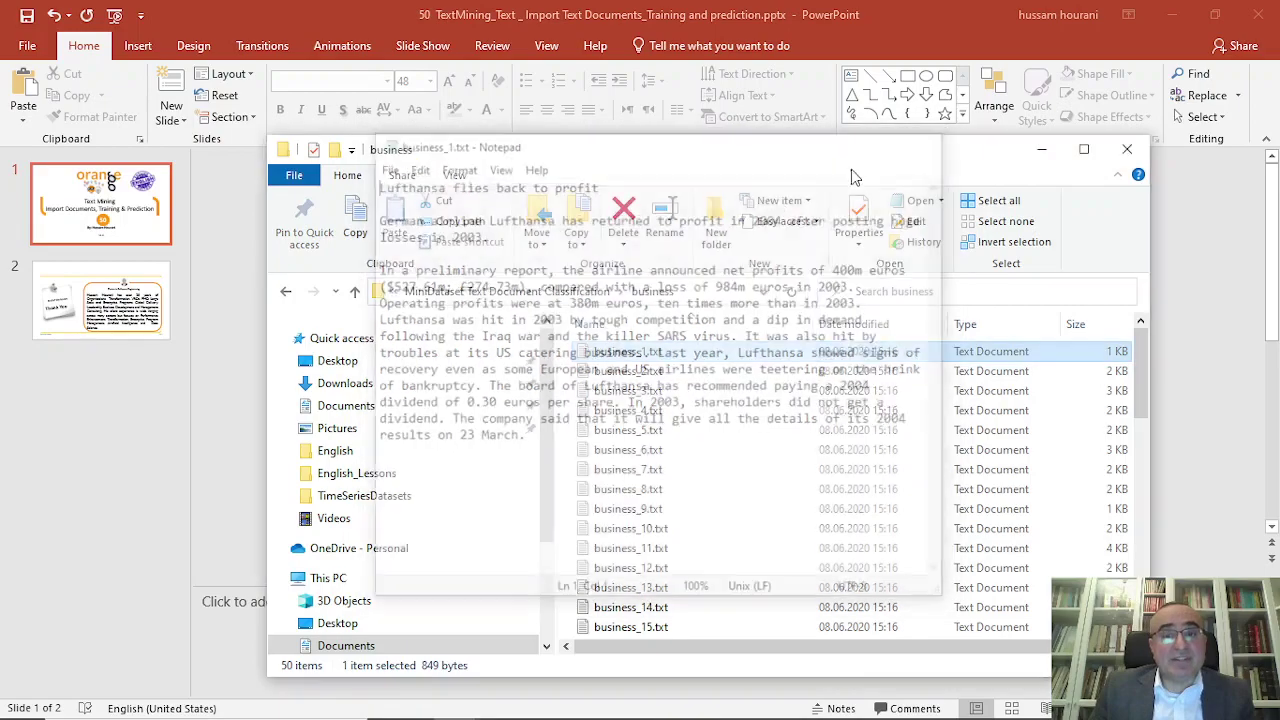
Return to the MiniDataset folder, browse the food category's text files, and go back to the list of category folders.
click(598, 293)
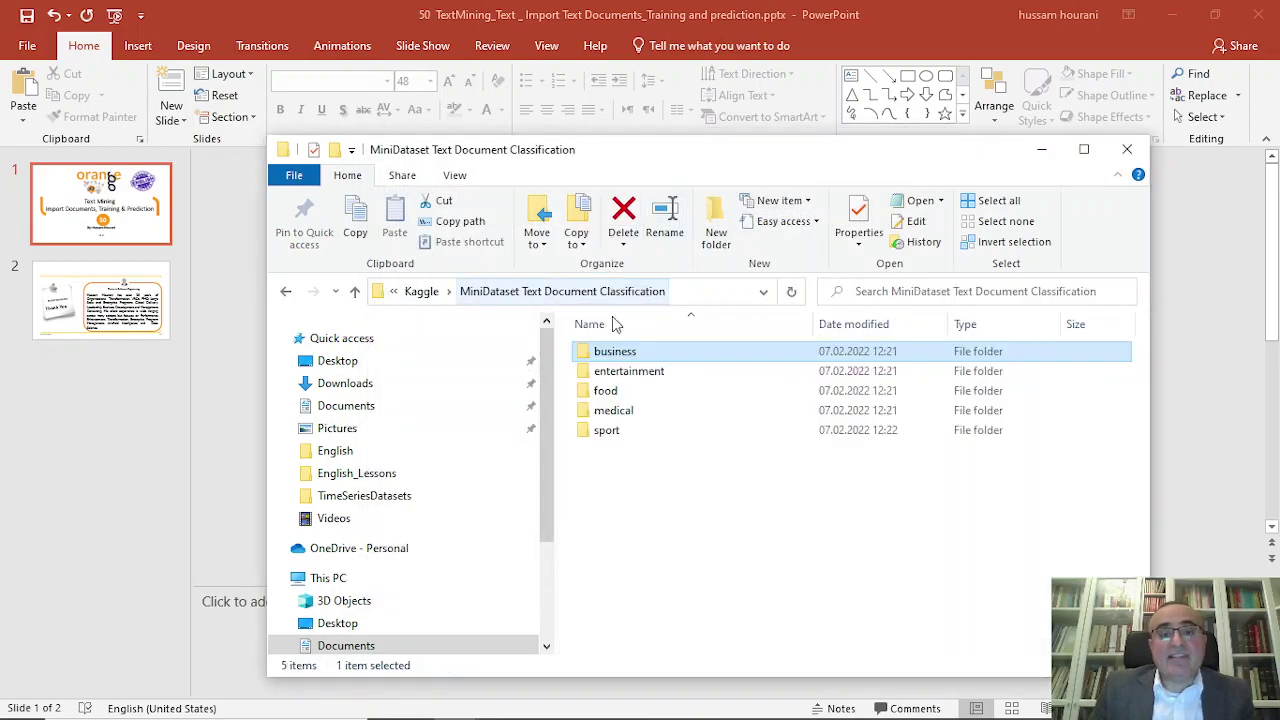
double_click(610, 392)
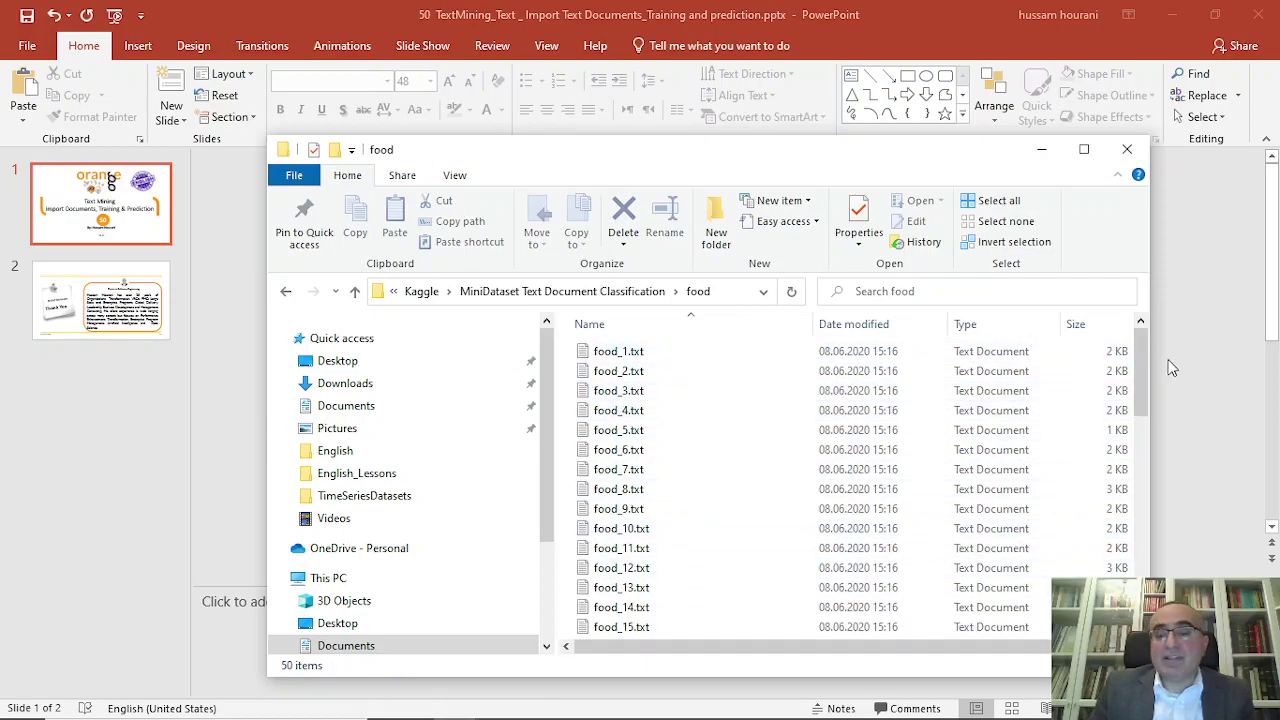
mouse_move(1141, 370)
mouse_down()
mouse_move(1141, 556)
mouse_move(1141, 370)
mouse_up()
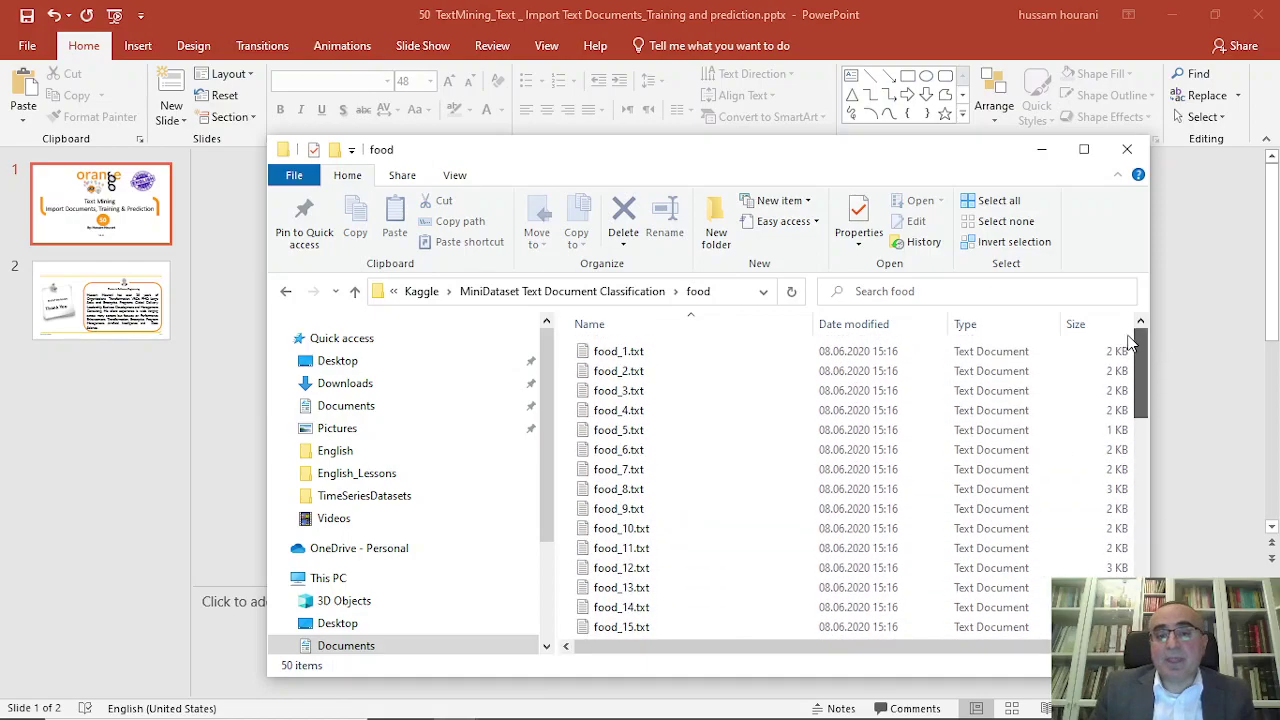
click(618, 293)
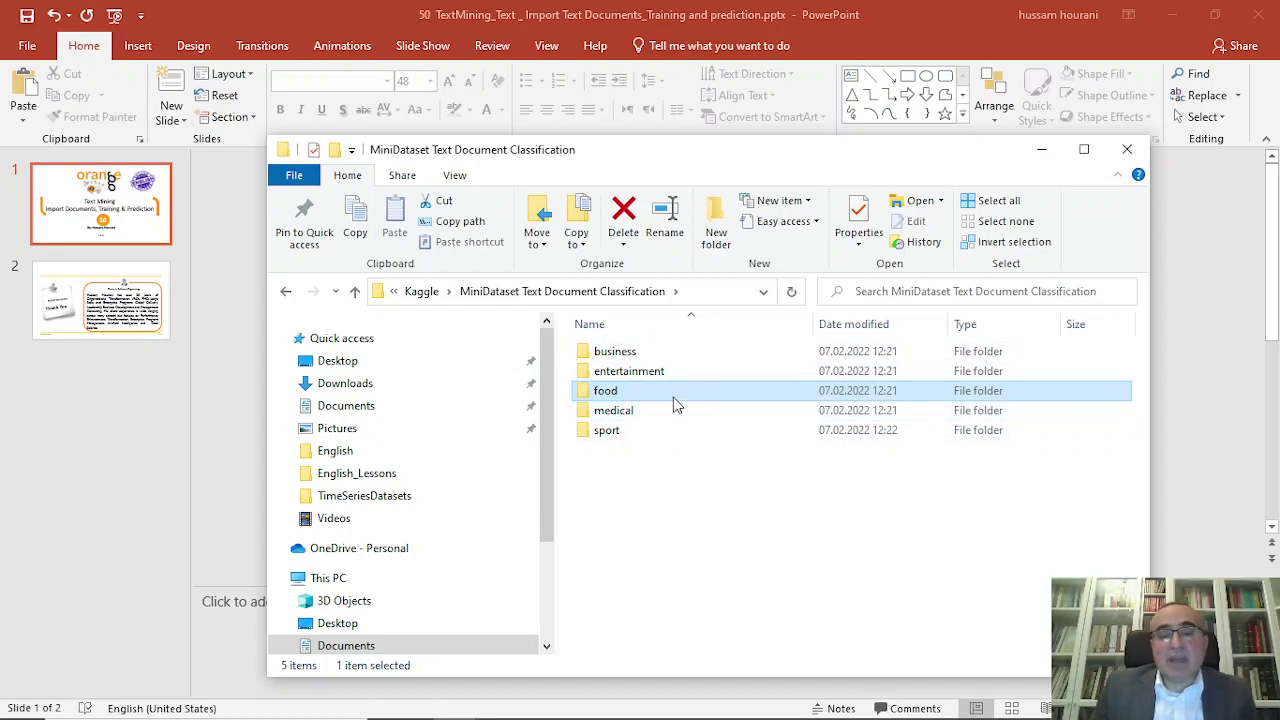
mouse_move(675, 404)
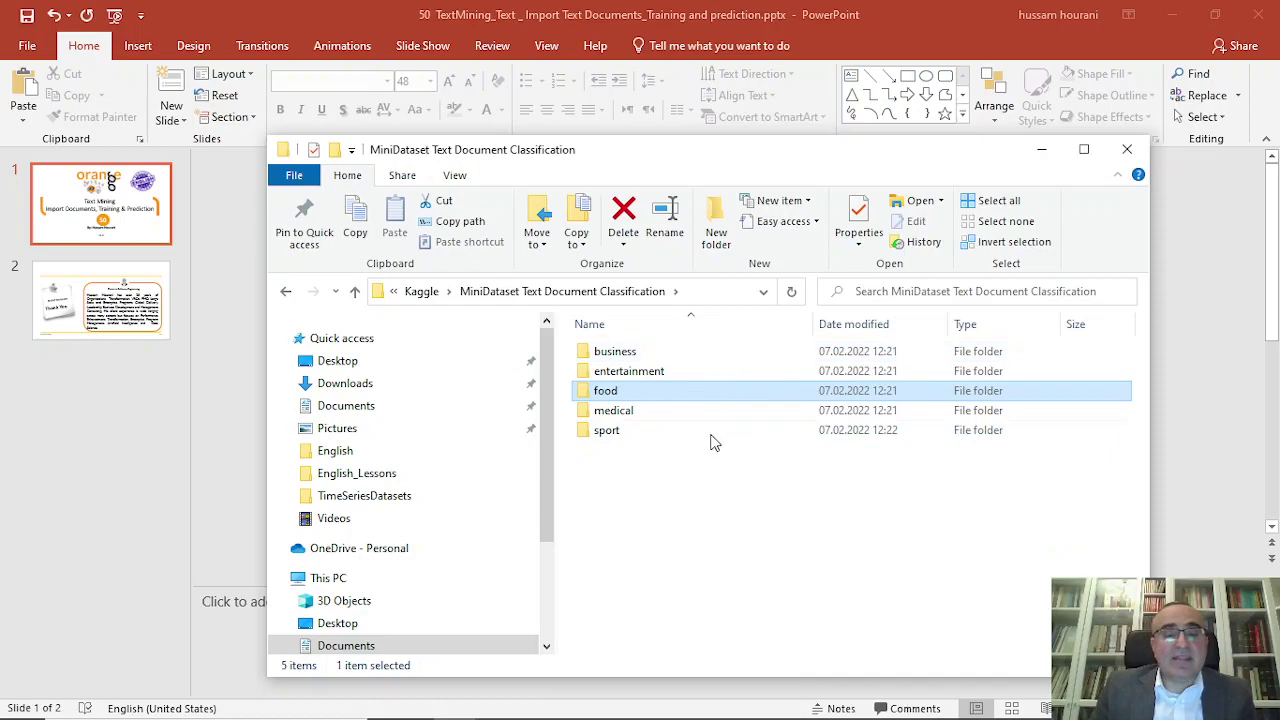
Examine the text files in the Kaggle subfolder Predict MiniDataset Text Document Classification, then minimize File Explorer.
click(424, 292)
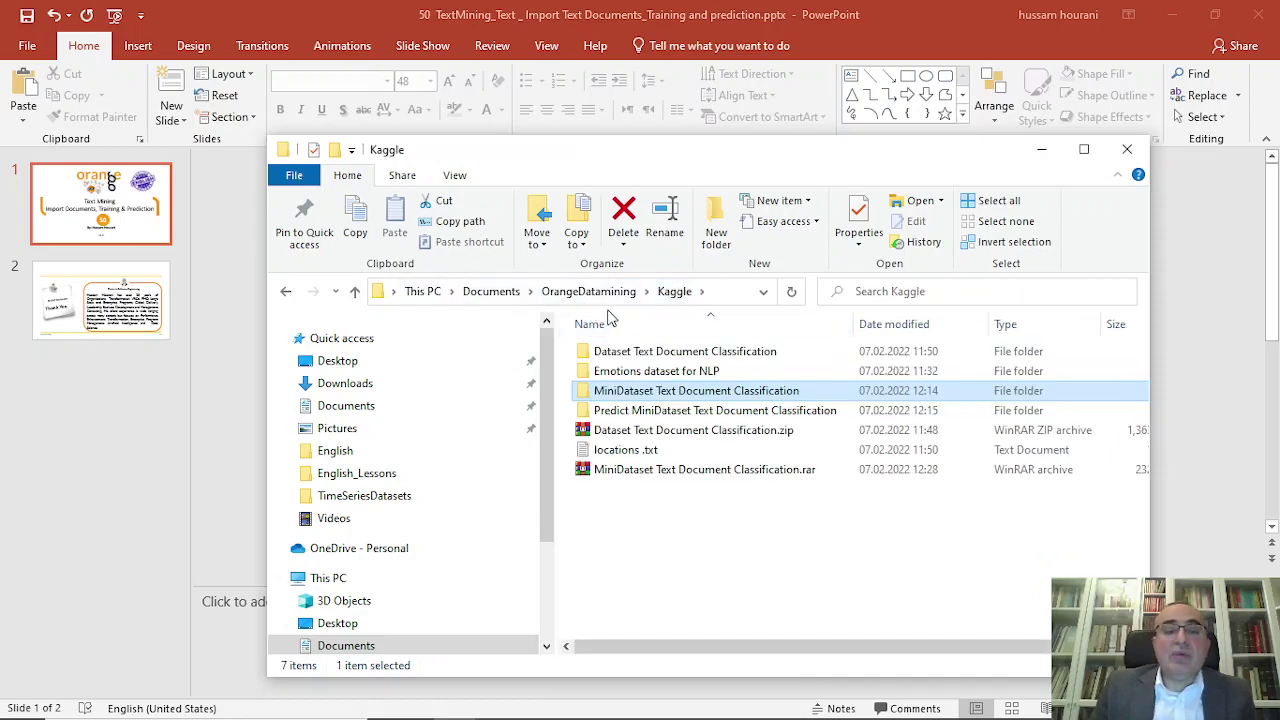
double_click(645, 413)
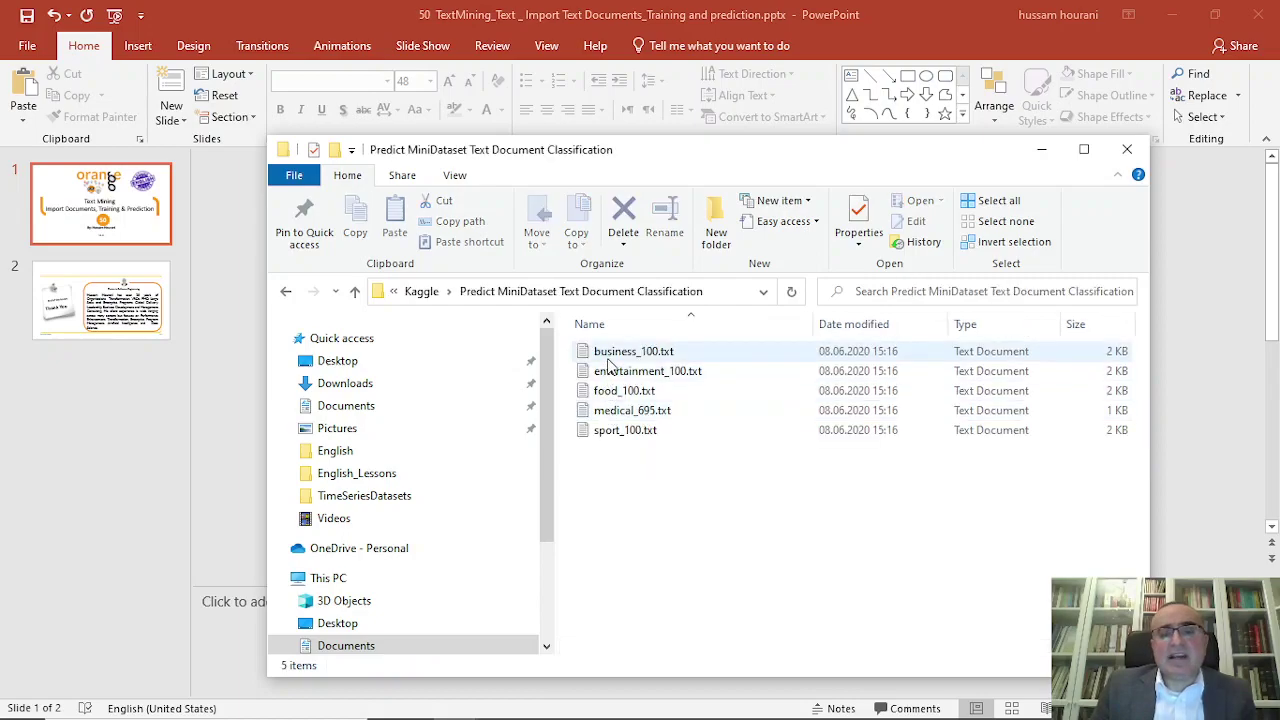
drag(684, 450, 598, 350)
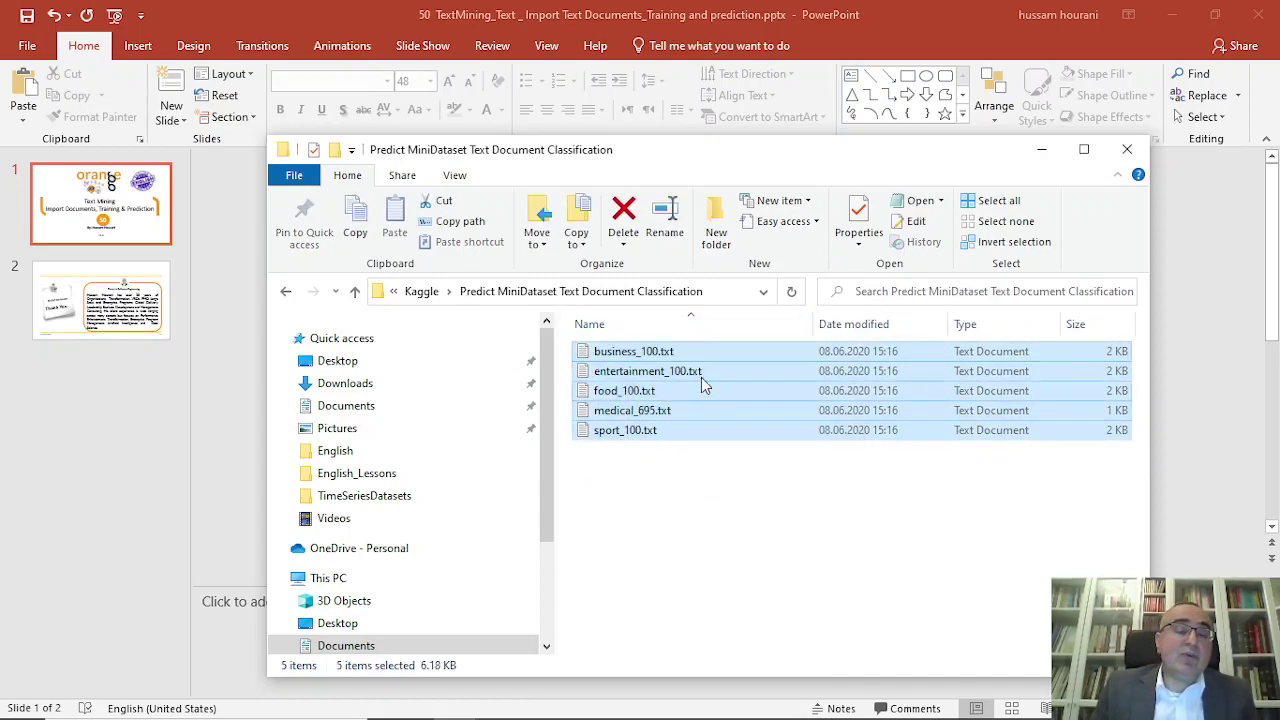
click(655, 450)
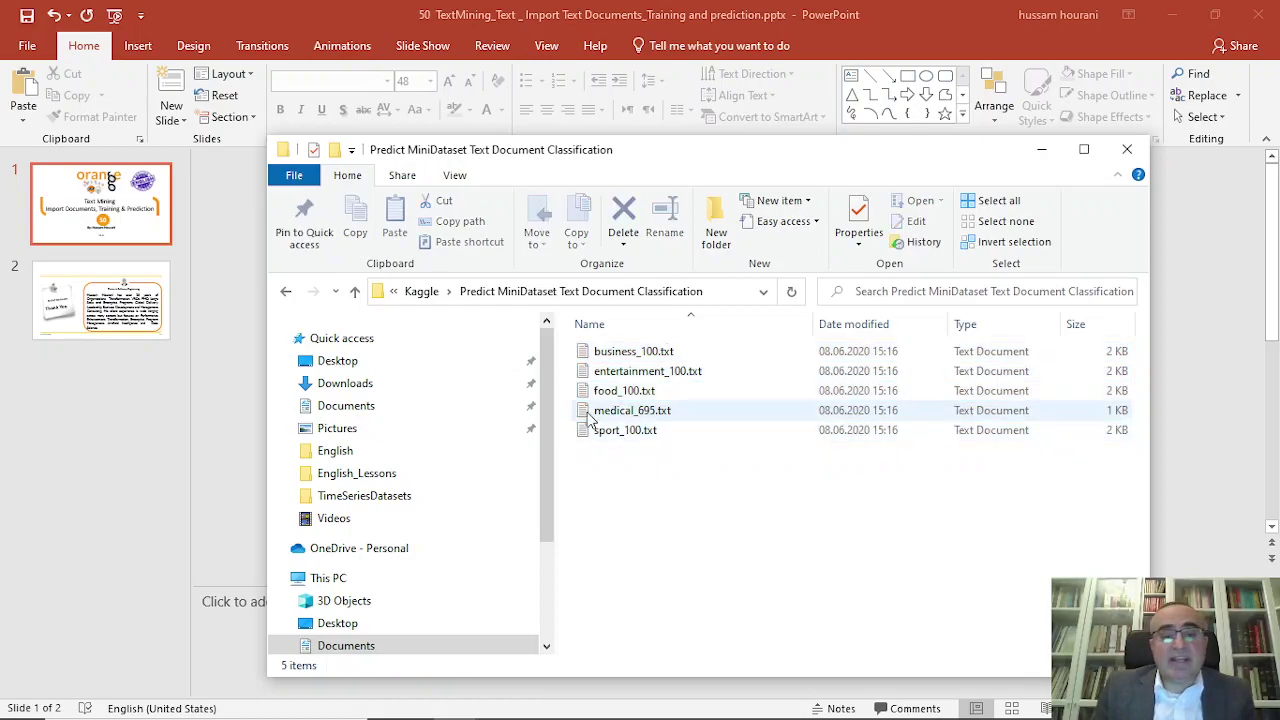
click(615, 355)
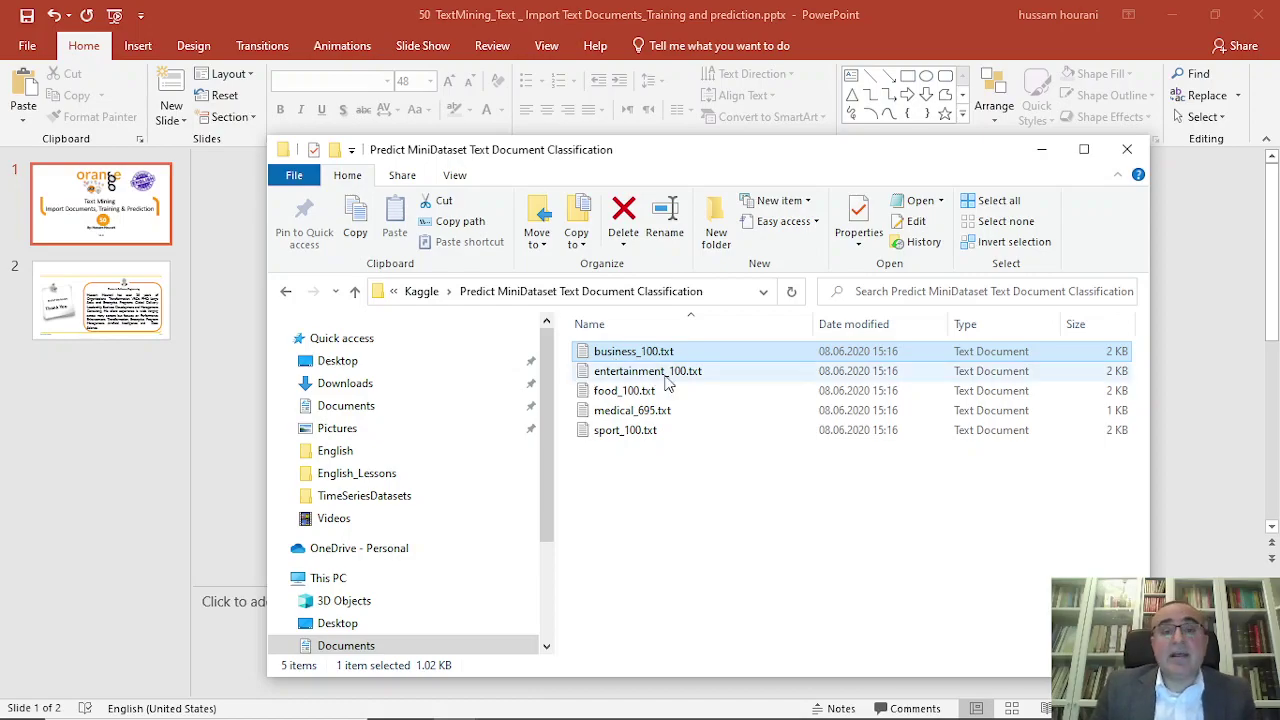
click(1041, 149)
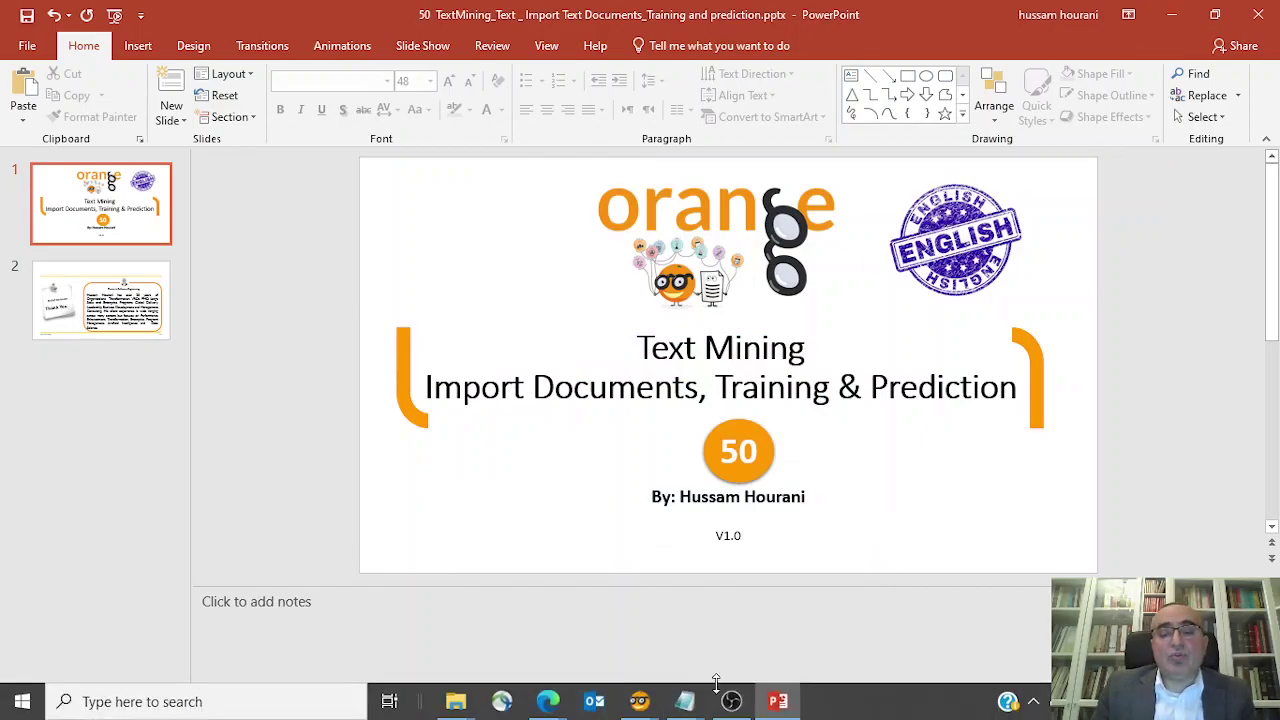
Switch to Orange and add an Import Documents widget to the empty canvas.
mouse_move(639, 701)
click(595, 628)
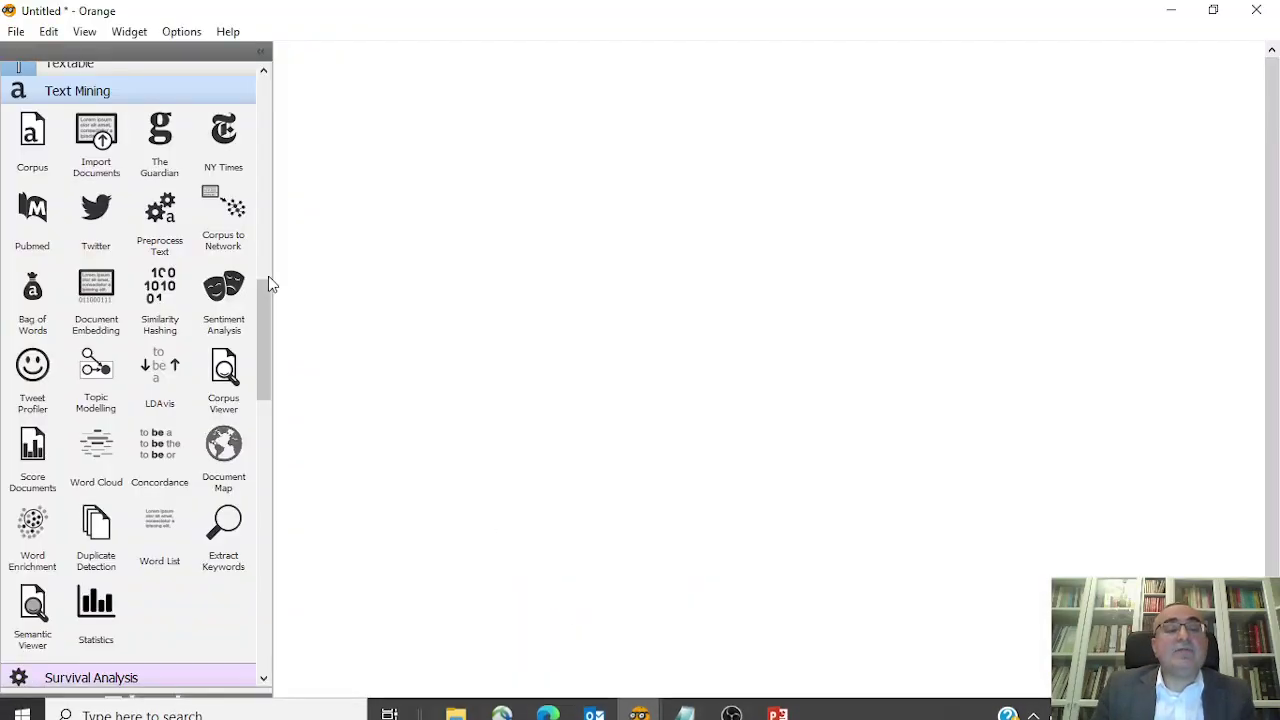
right_click(366, 260)
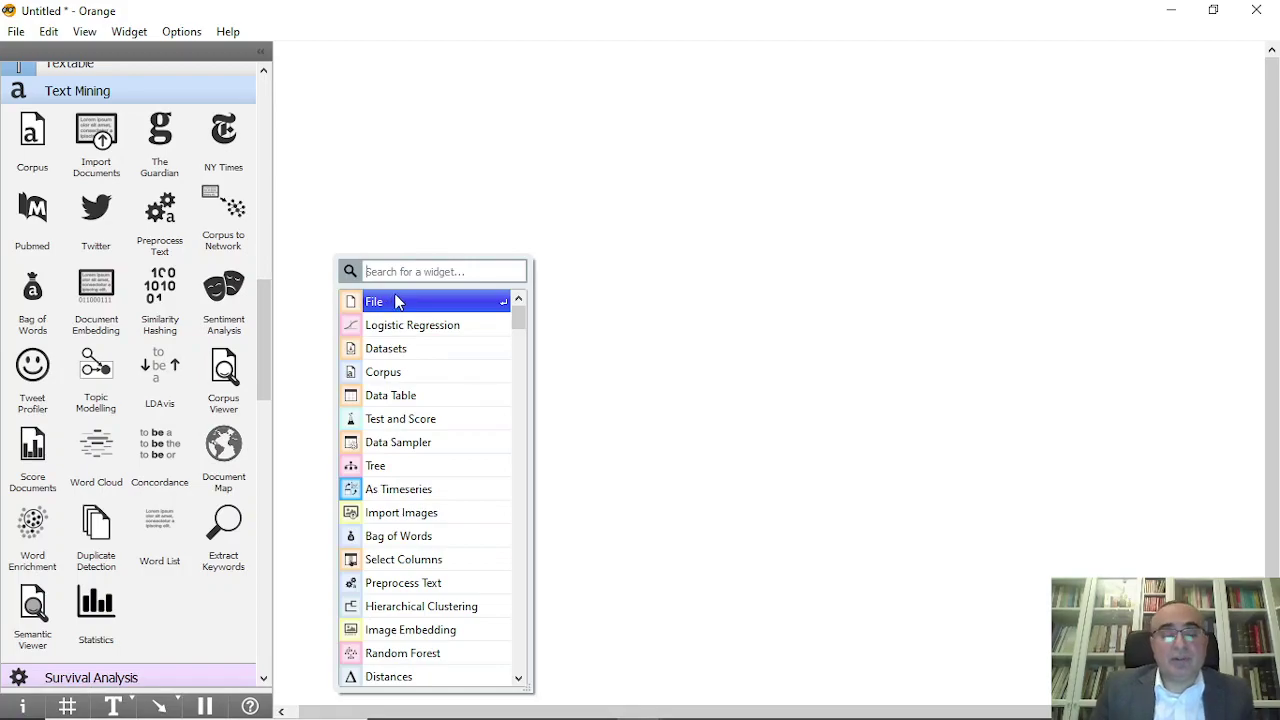
text(impo)
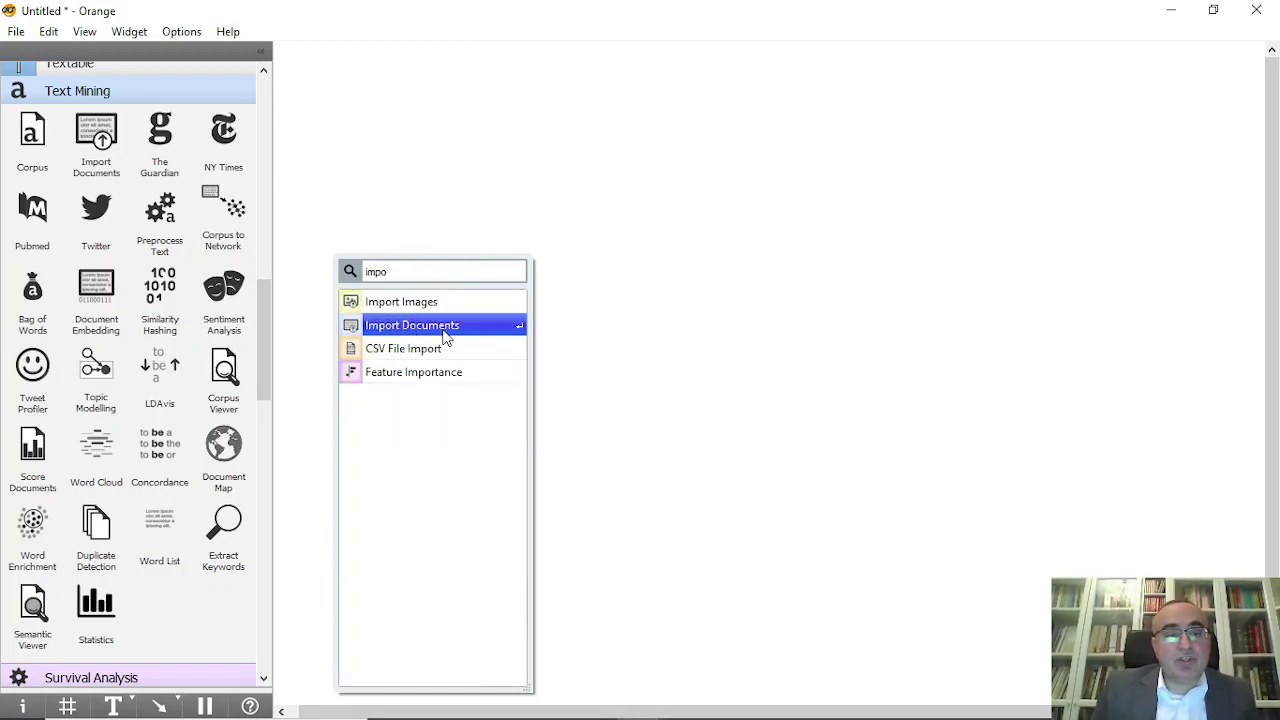
click(446, 336)
Set the Import Documents source folder to Kaggle's MiniDataset Text Document Classification, load its documents and close the widget's settings.
double_click(370, 258)
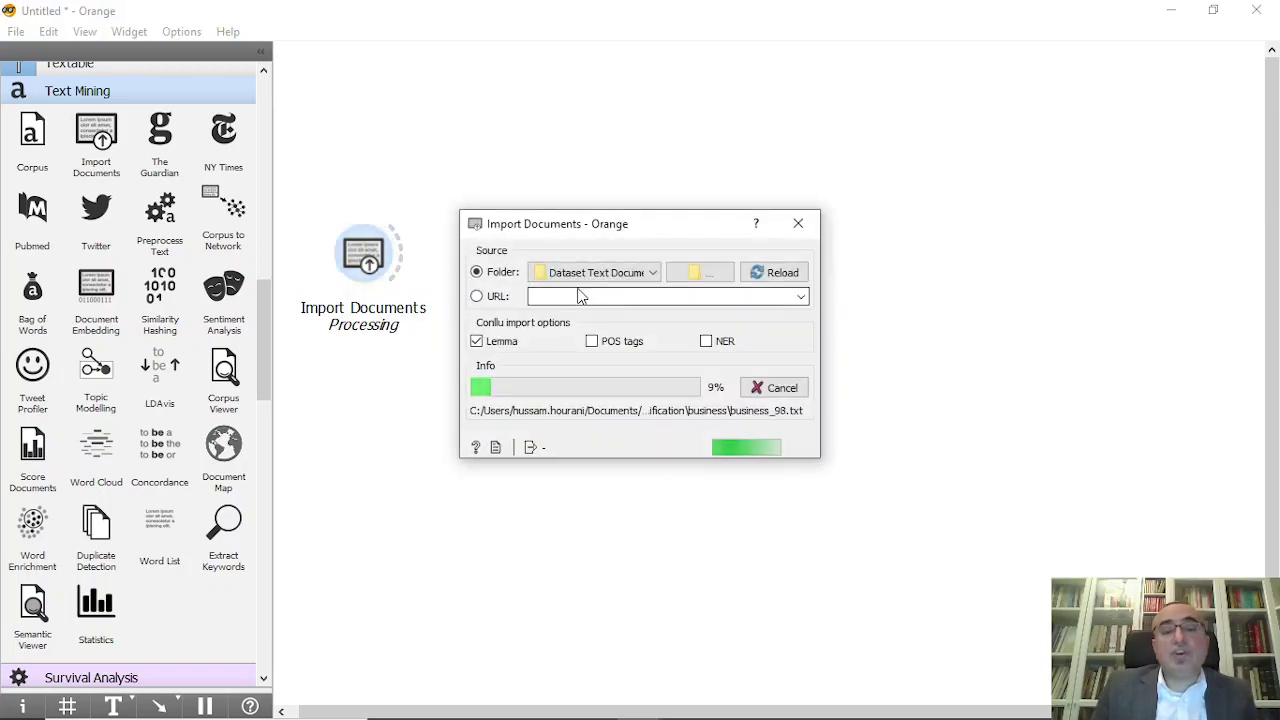
click(700, 273)
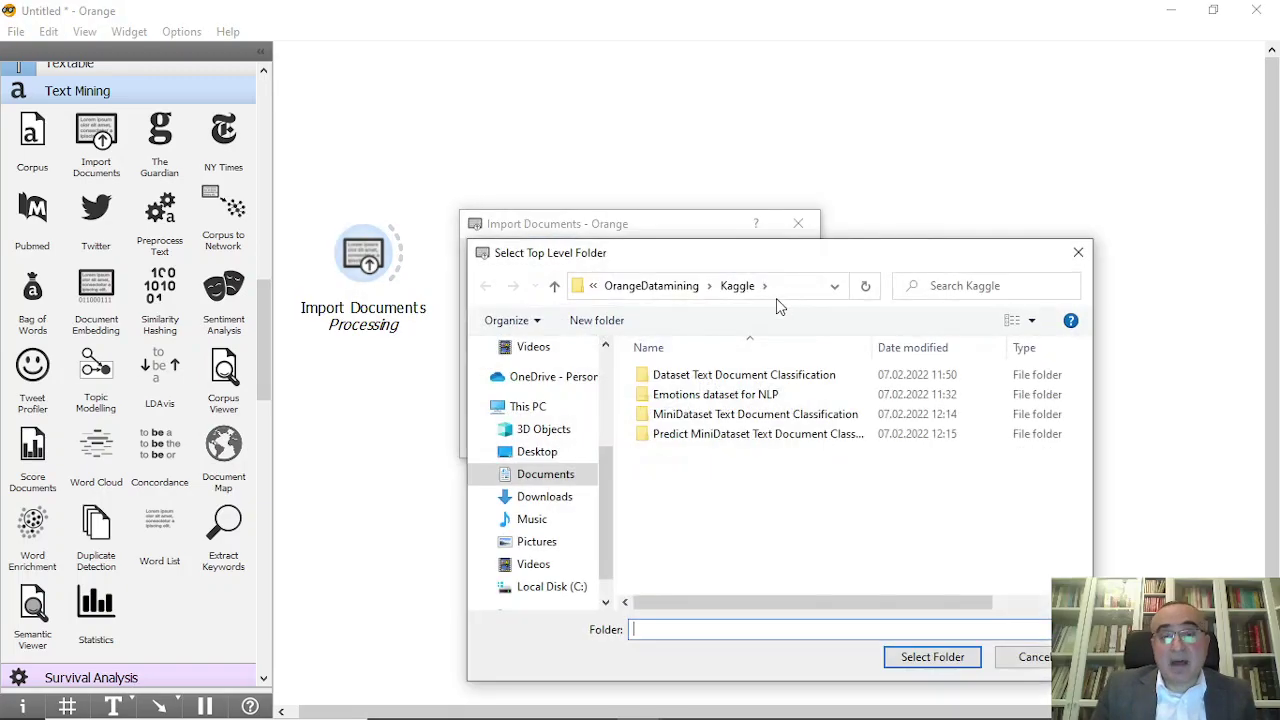
click(724, 422)
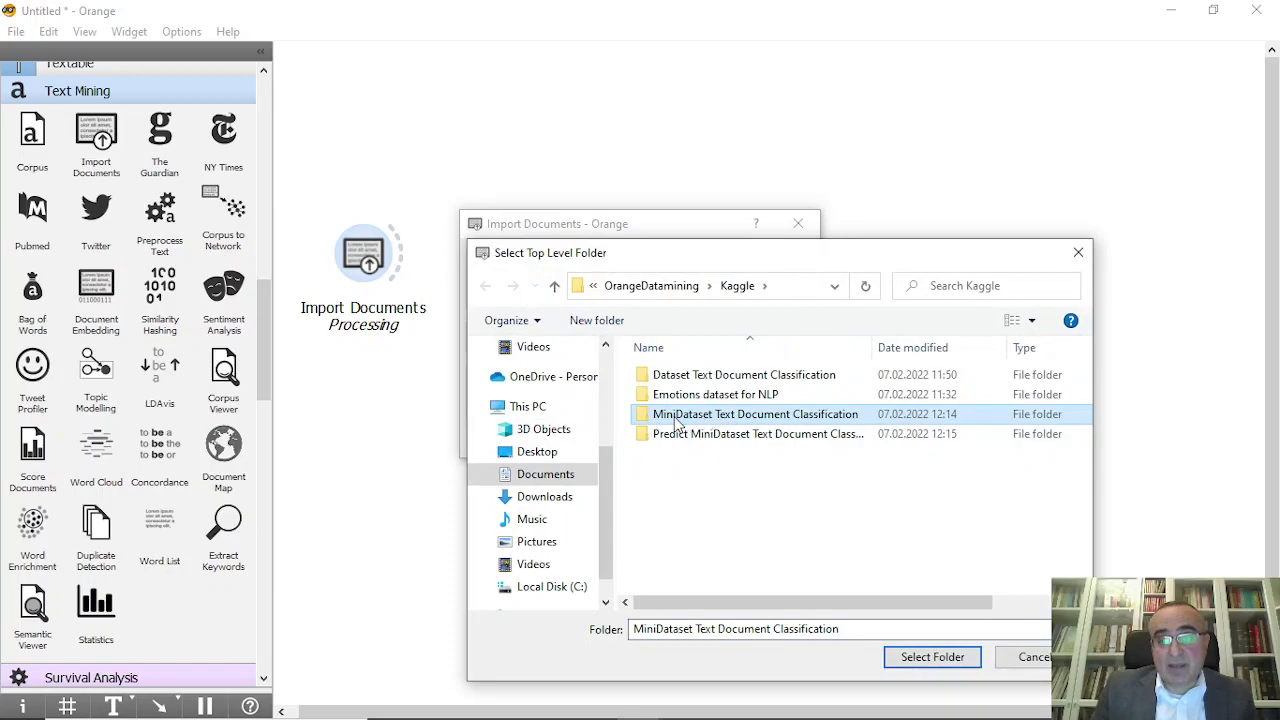
double_click(802, 422)
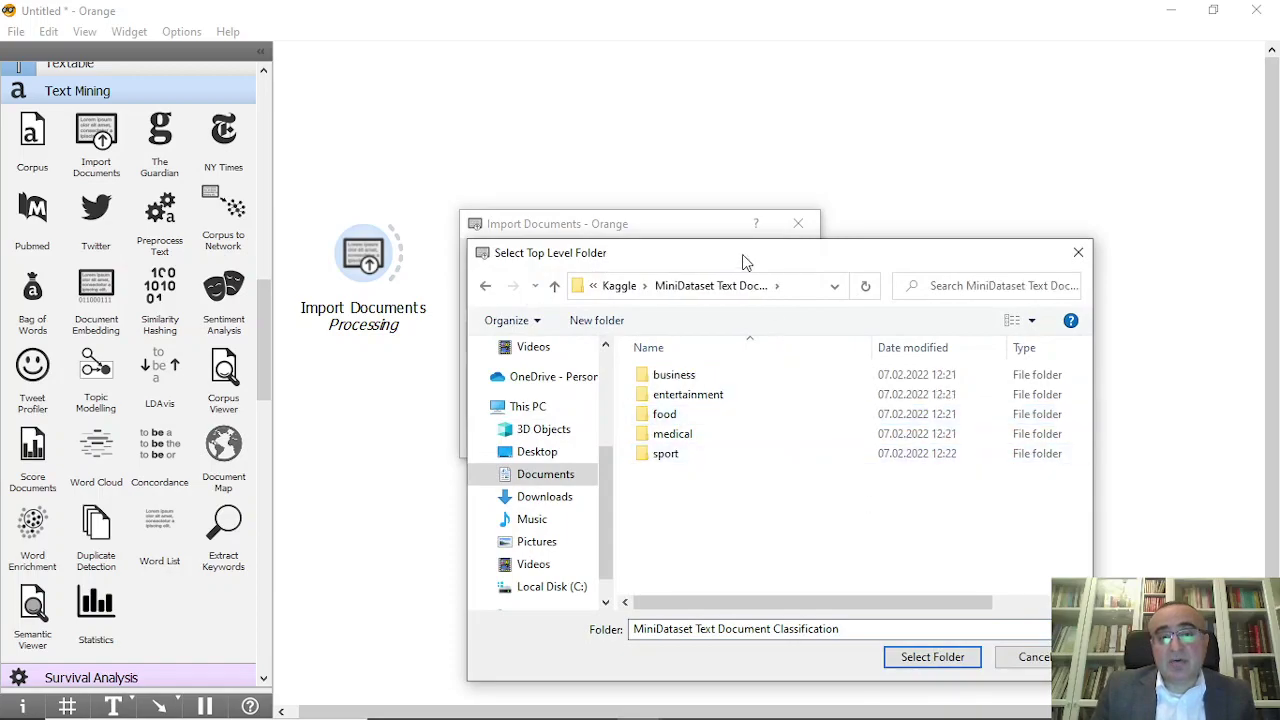
click(621, 286)
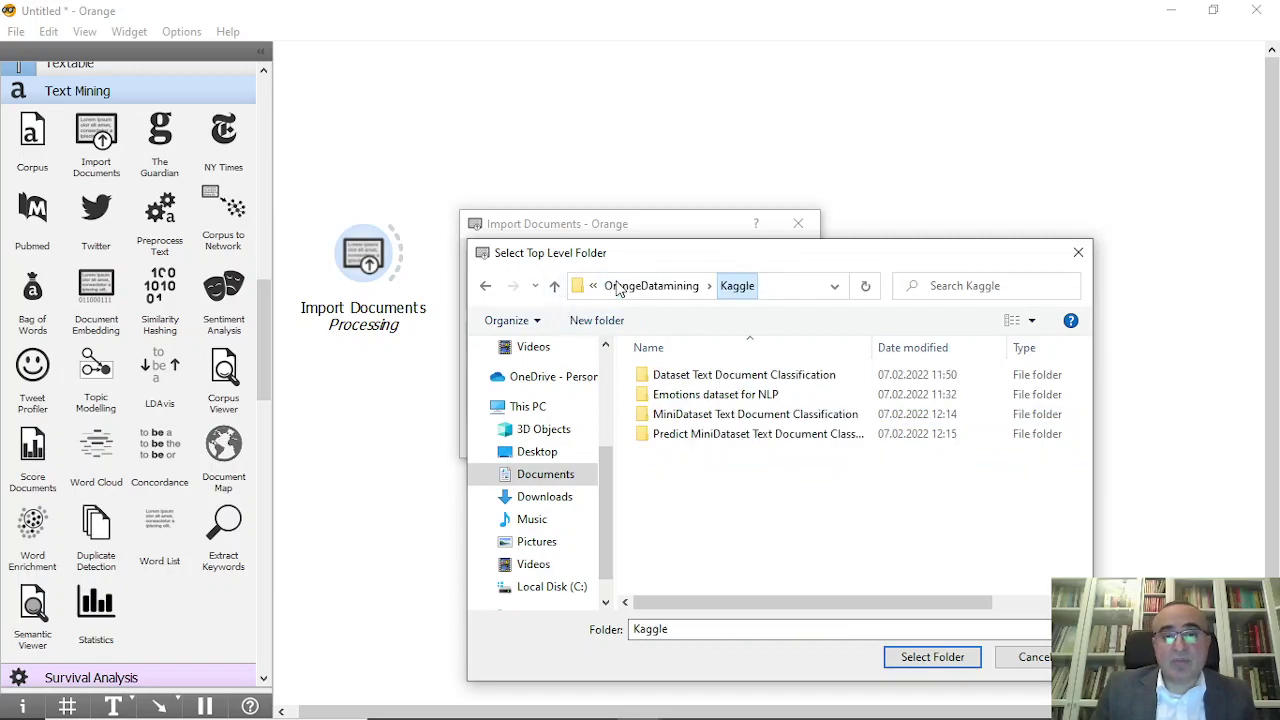
click(687, 420)
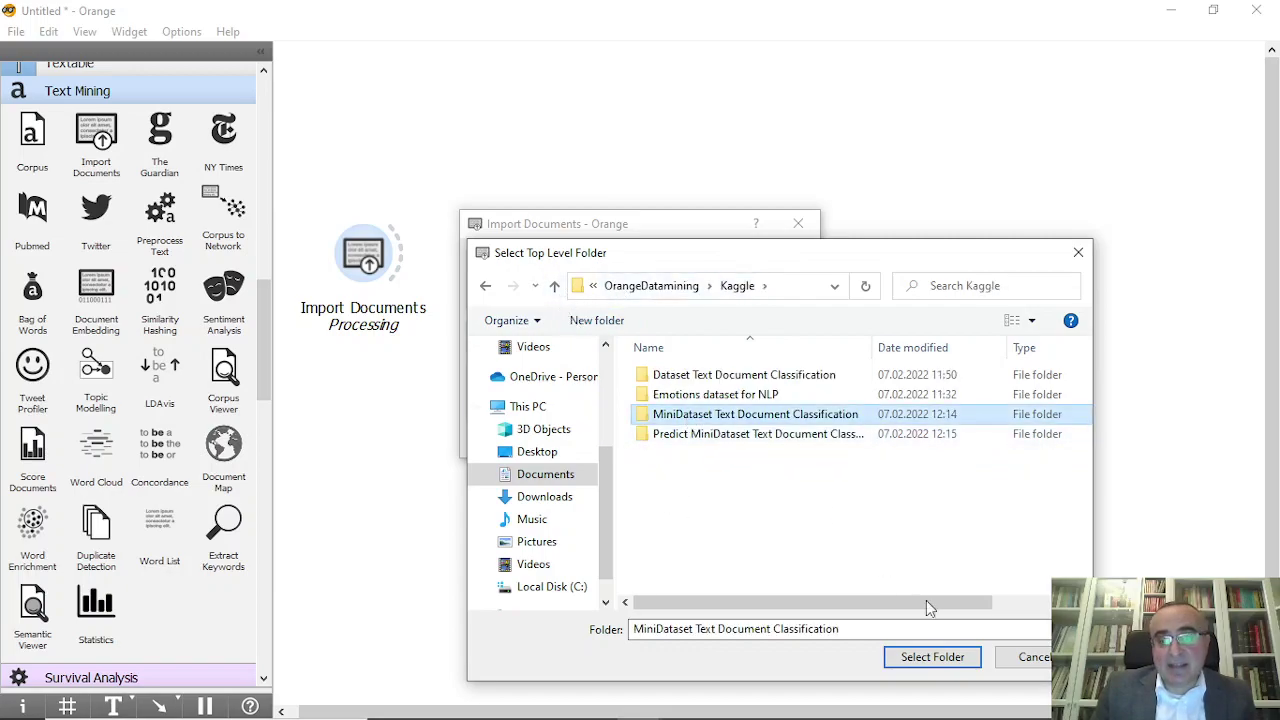
click(932, 657)
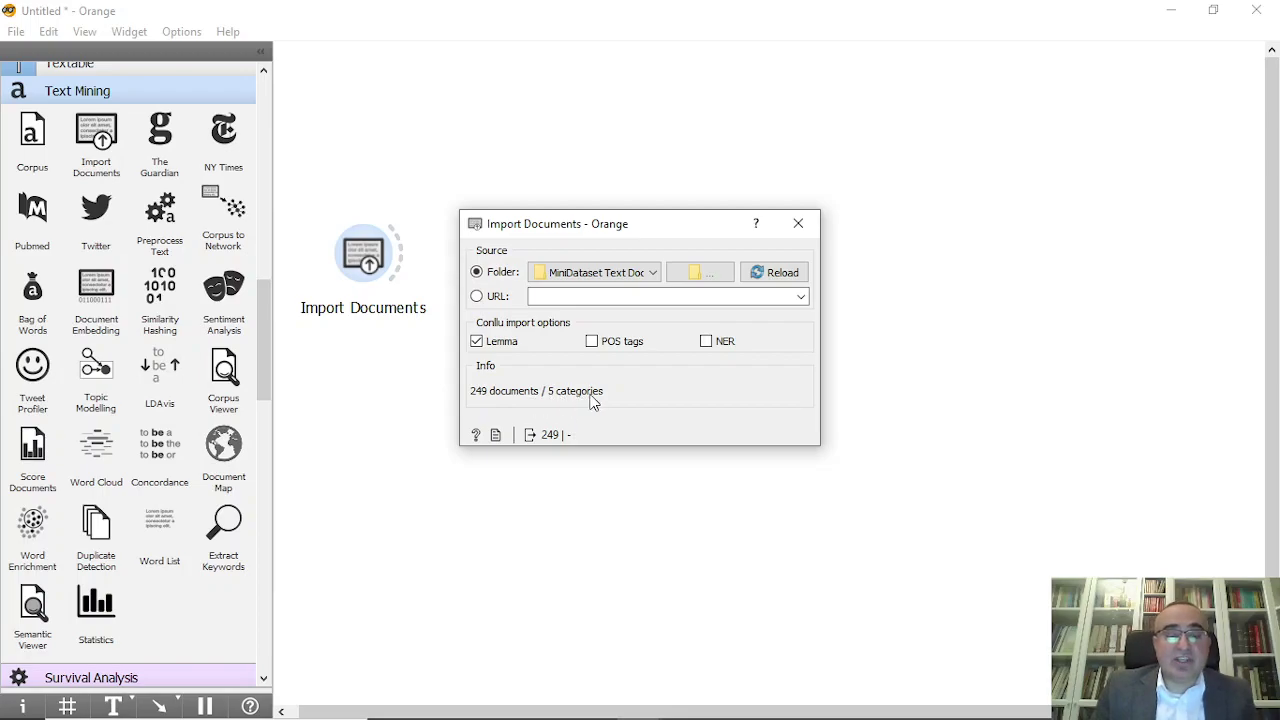
click(798, 223)
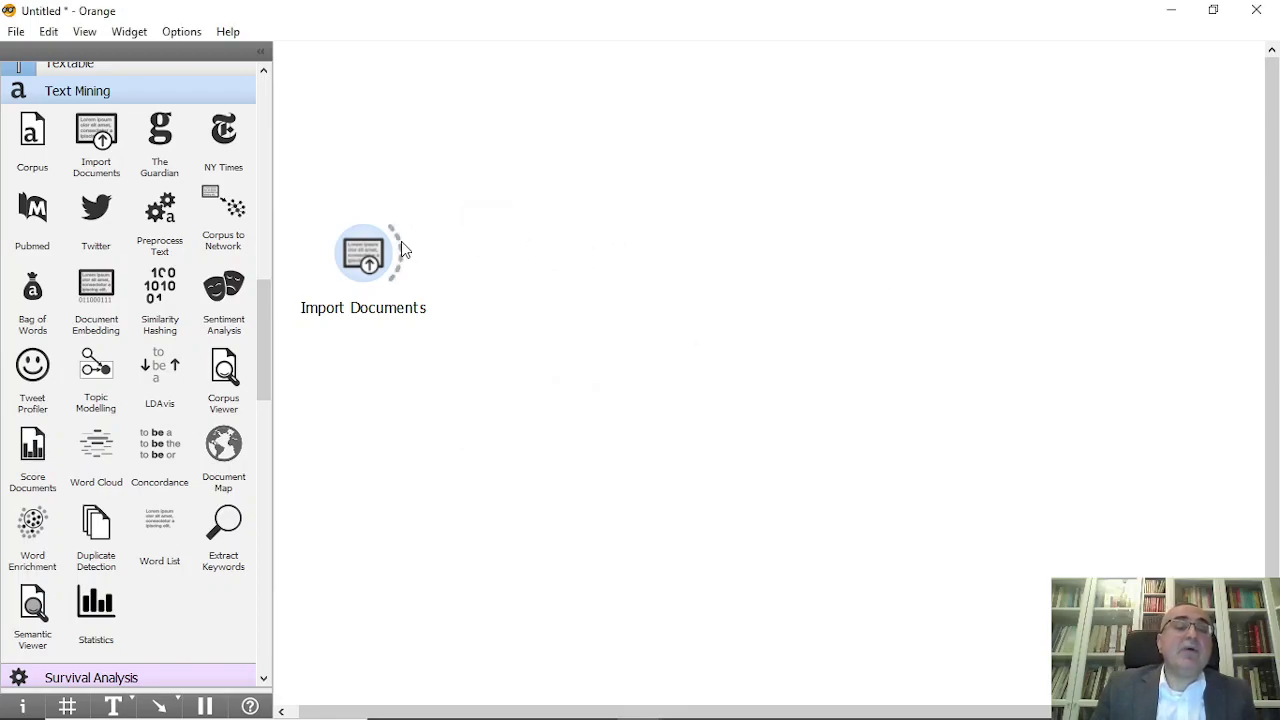
Add a Corpus Viewer widget connected to the output of Import Documents.
drag(401, 241, 526, 151)
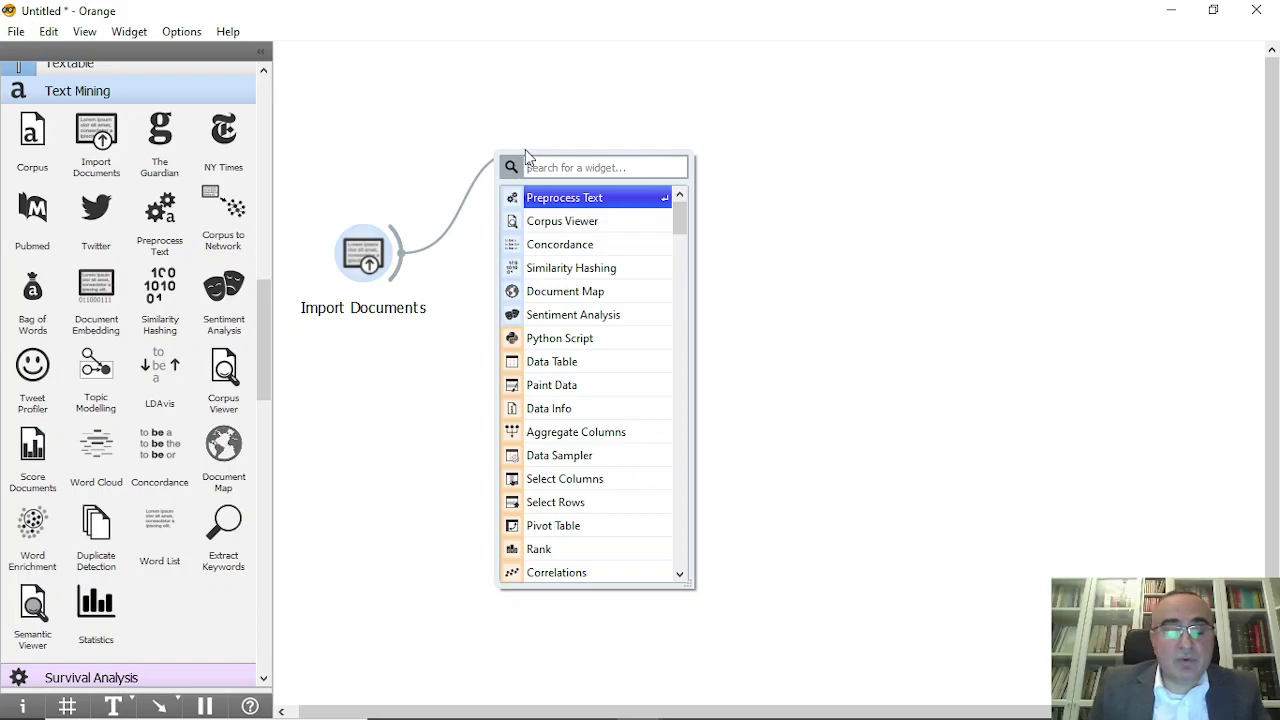
text(vi)
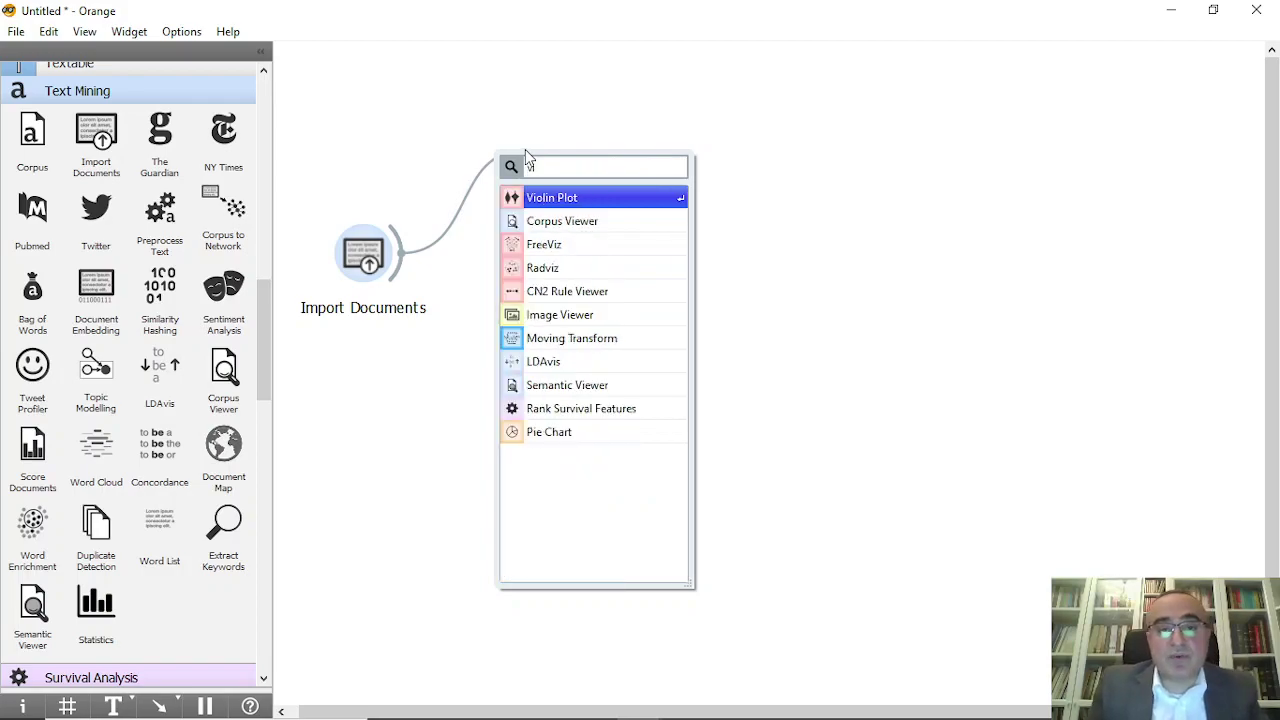
click(562, 222)
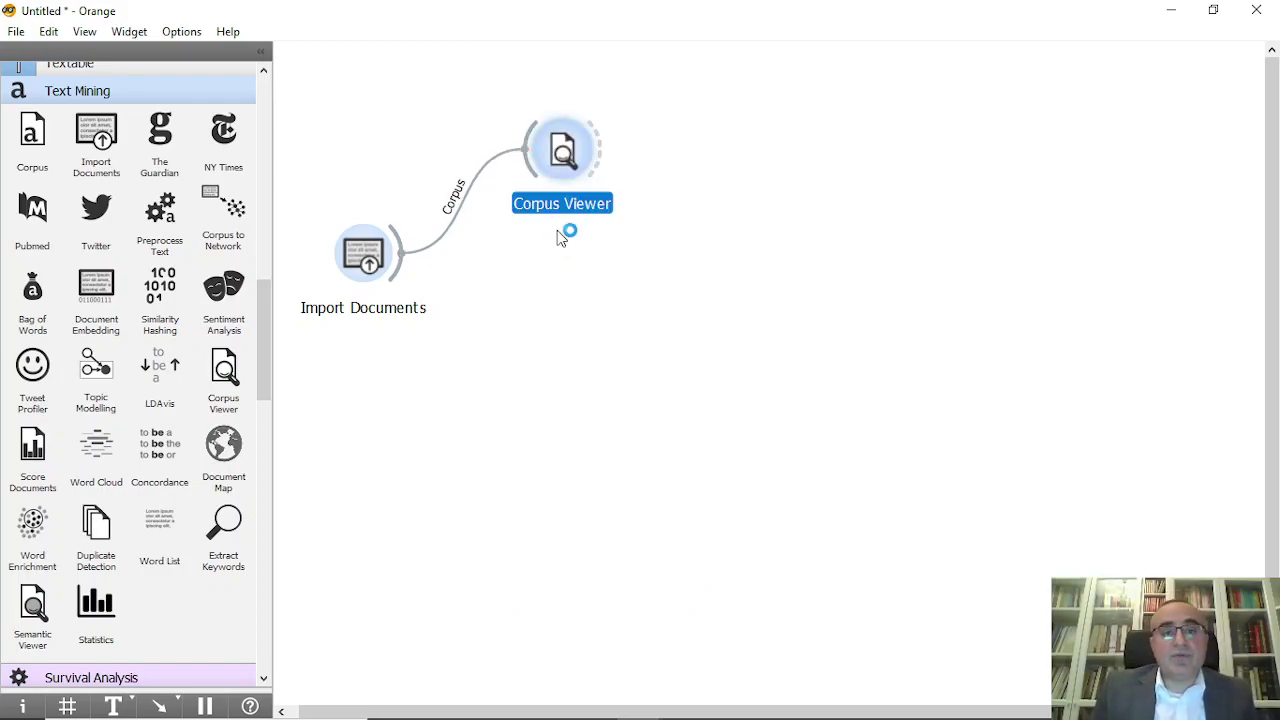
Open the Corpus Viewer and look through the imported documents from the first business file to the last sport file.
double_click(574, 176)
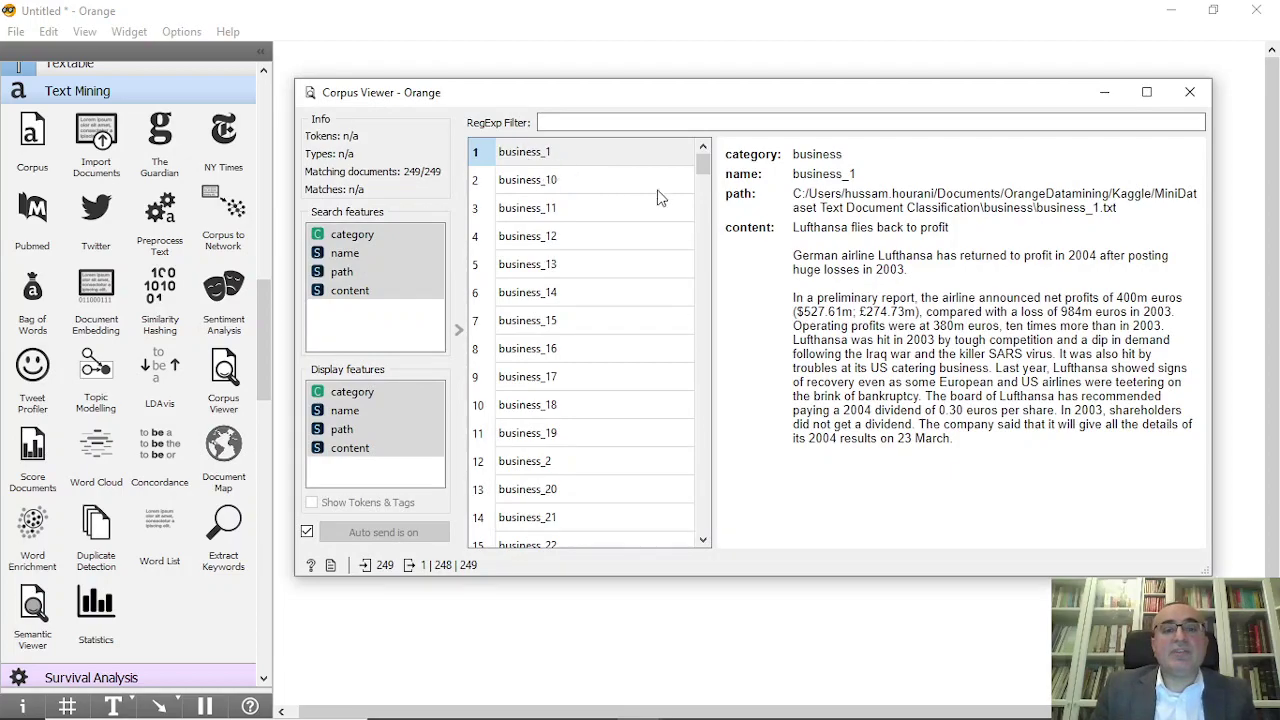
drag(703, 163, 486, 534)
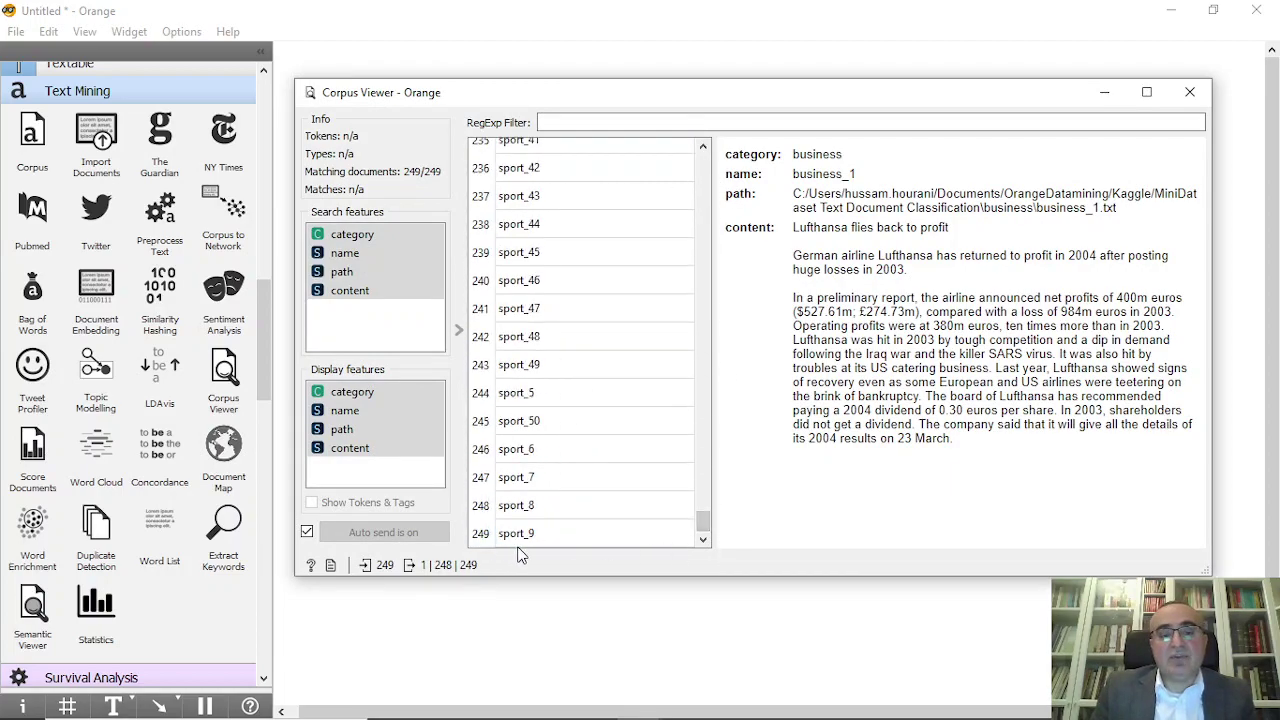
drag(701, 519, 637, 157)
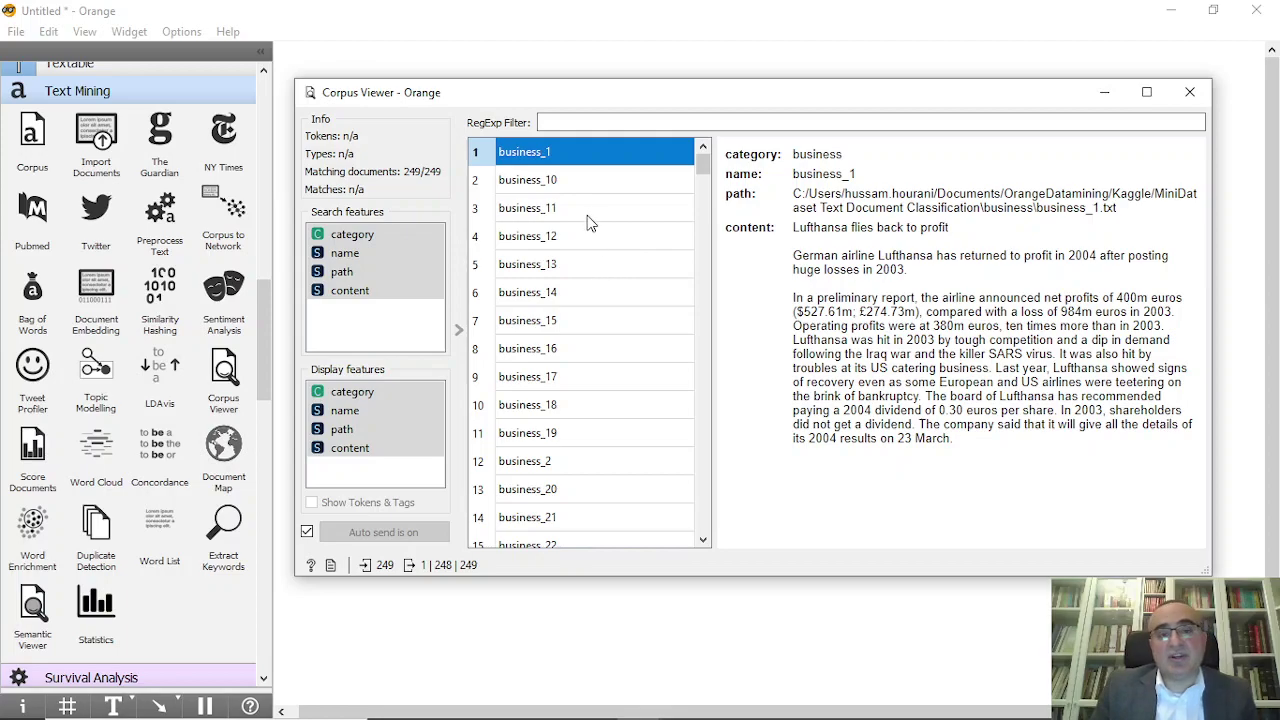
Examine the category and content of the business_10 and business_11 documents in the Corpus Viewer.
click(561, 180)
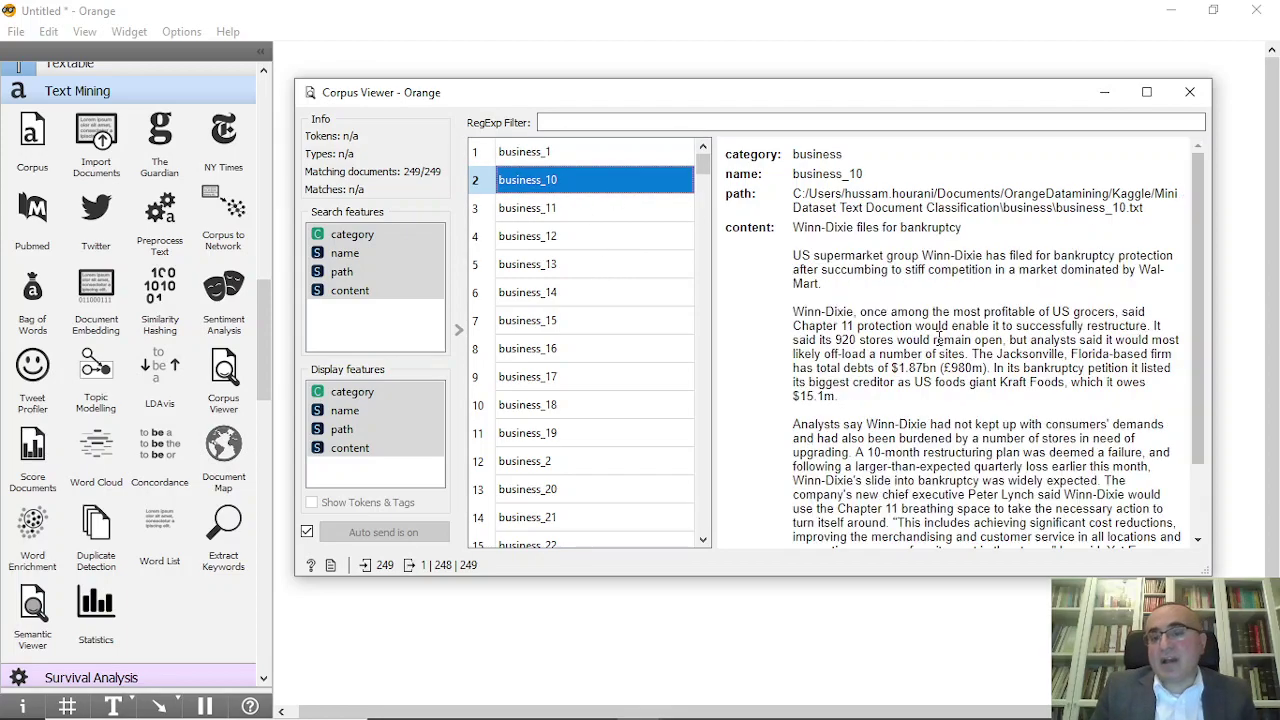
click(557, 208)
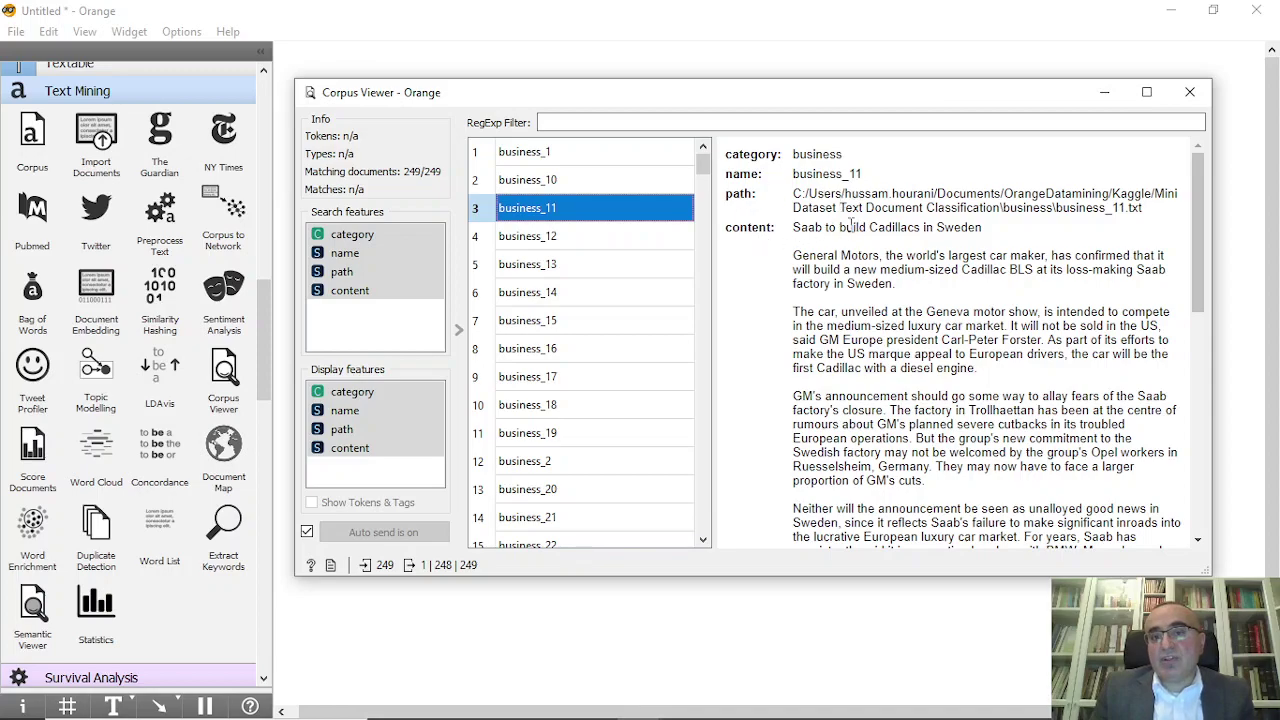
triple_click(884, 257)
drag(884, 257, 1036, 462)
click(1036, 462)
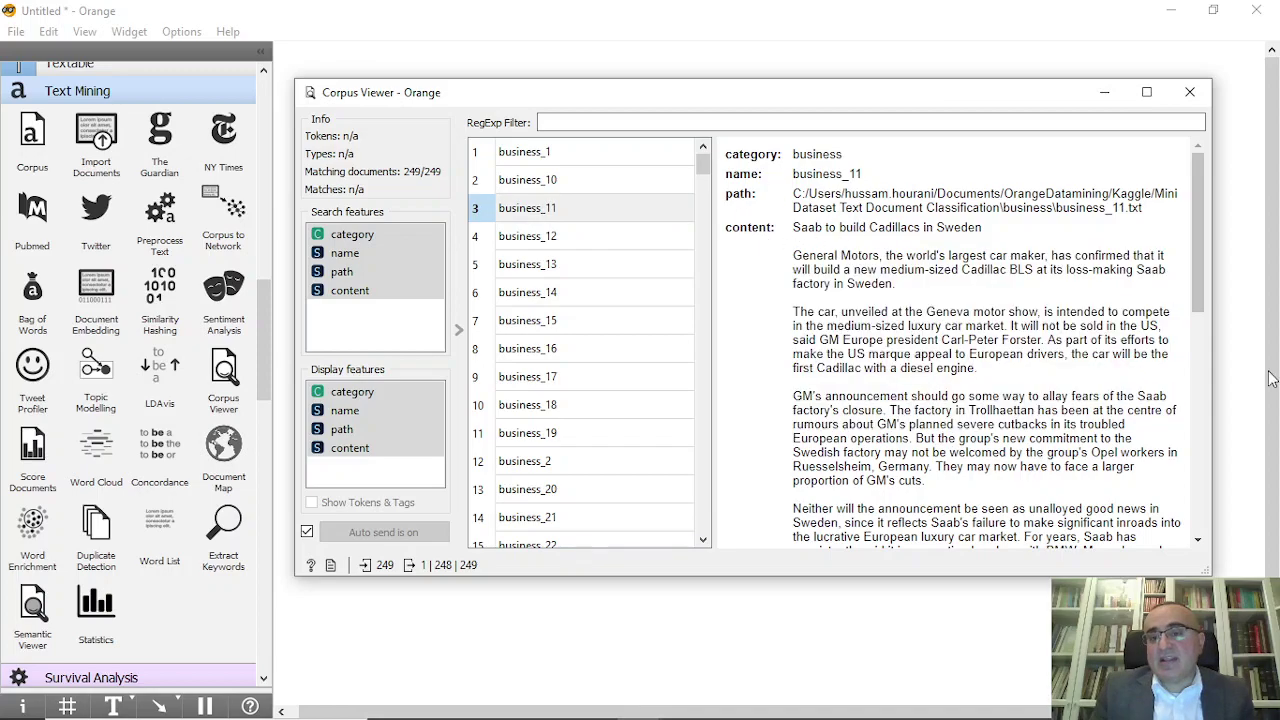
drag(1192, 266, 480, 183)
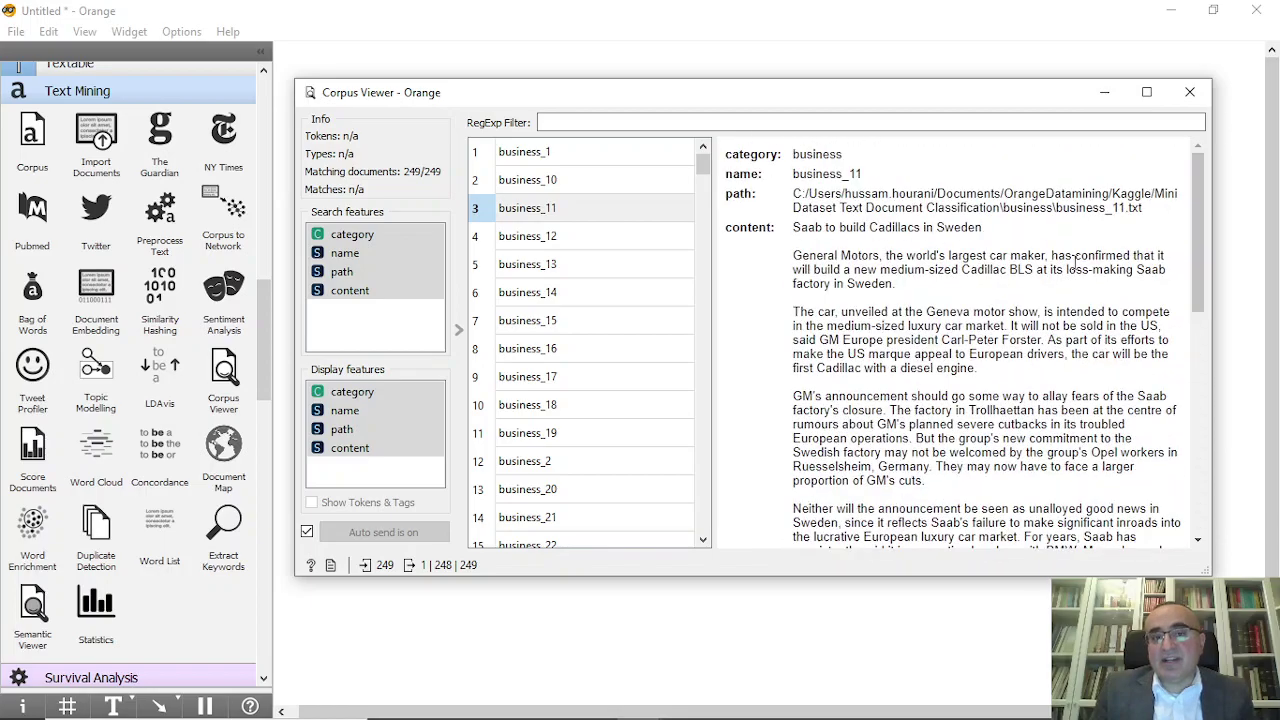
Examine the content of the food_5 document, highlighting its recipe text, and close the Corpus Viewer.
drag(703, 163, 703, 373)
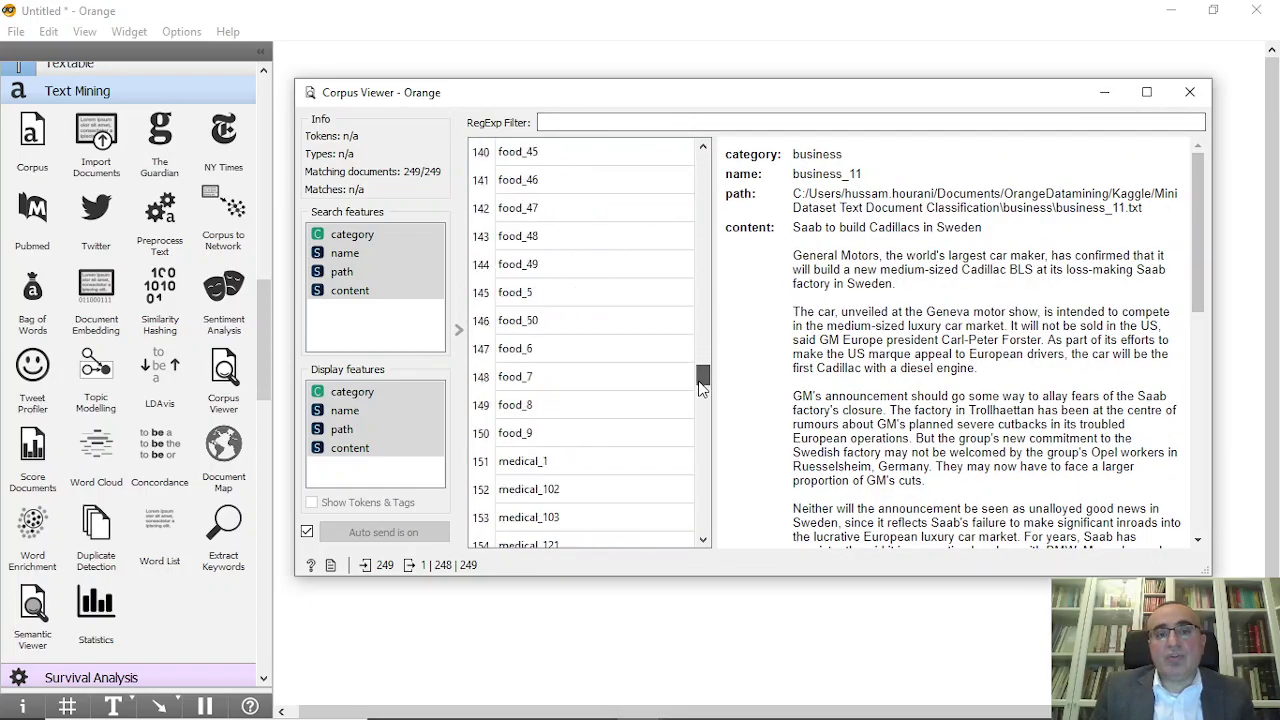
click(497, 297)
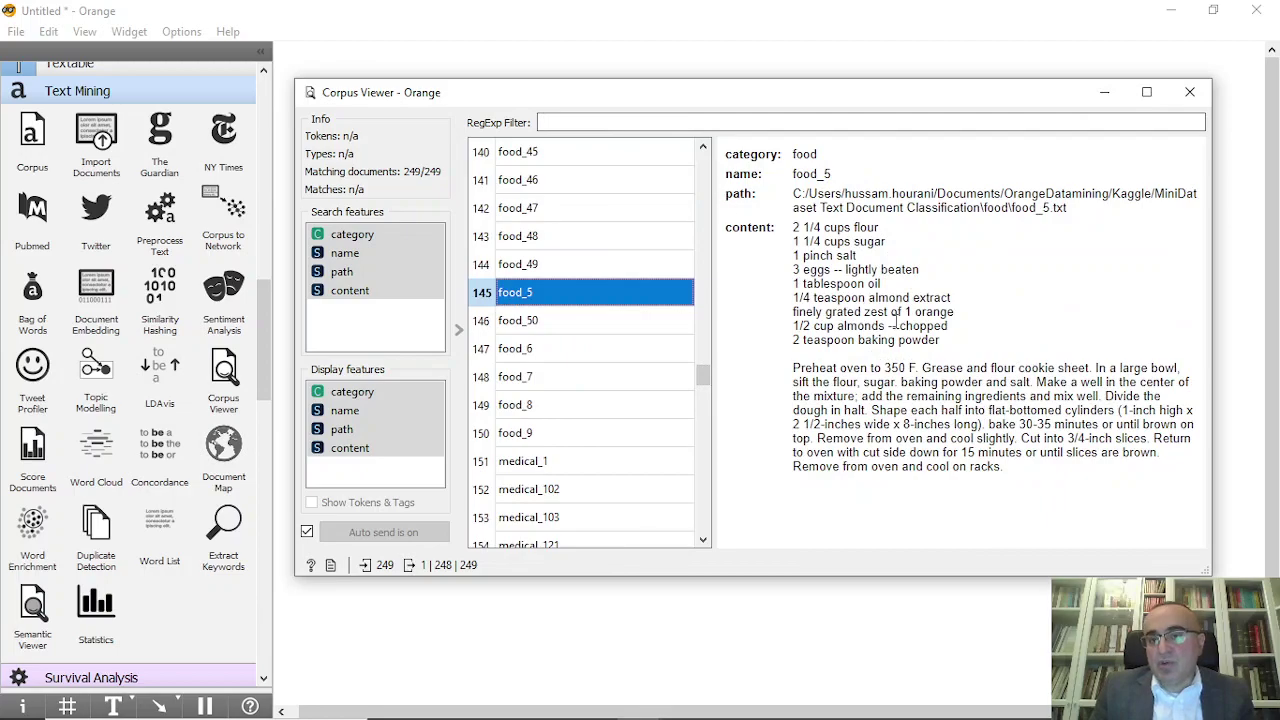
drag(791, 229, 950, 362)
click(938, 386)
drag(1000, 466, 804, 231)
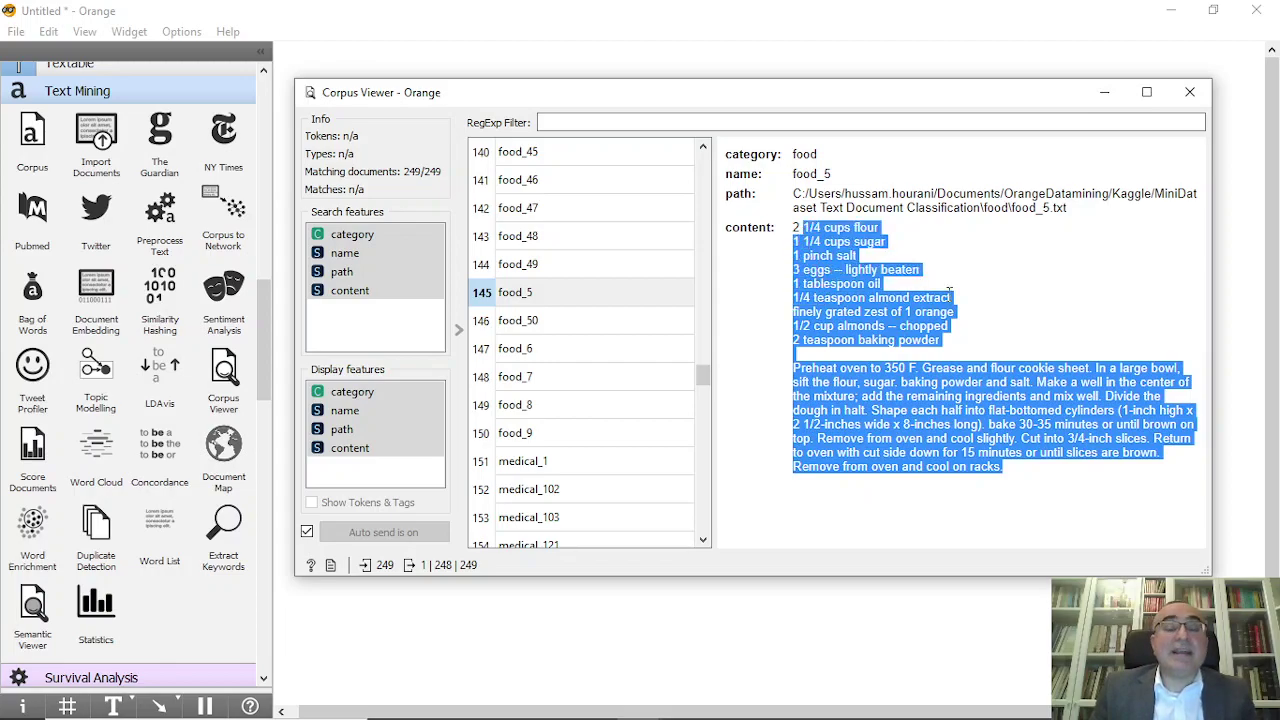
click(1190, 92)
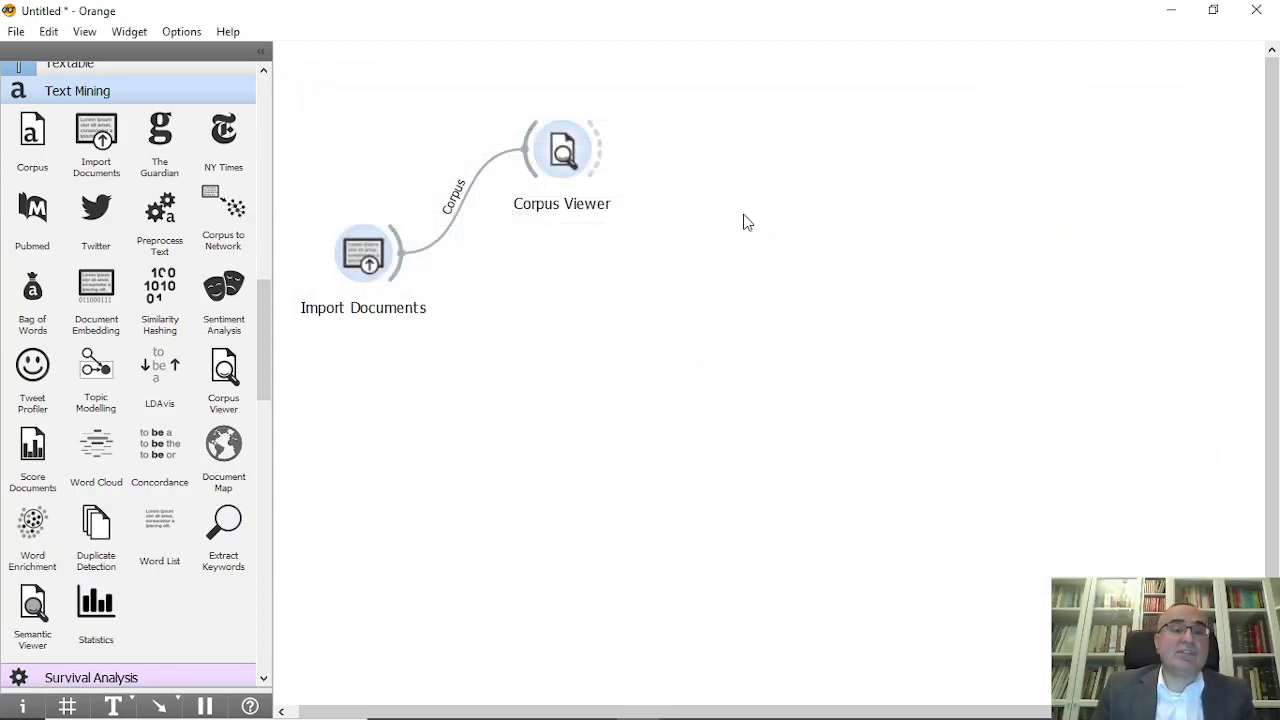
Add a Preprocess Text widget connected to the output of Import Documents.
drag(400, 268, 523, 281)
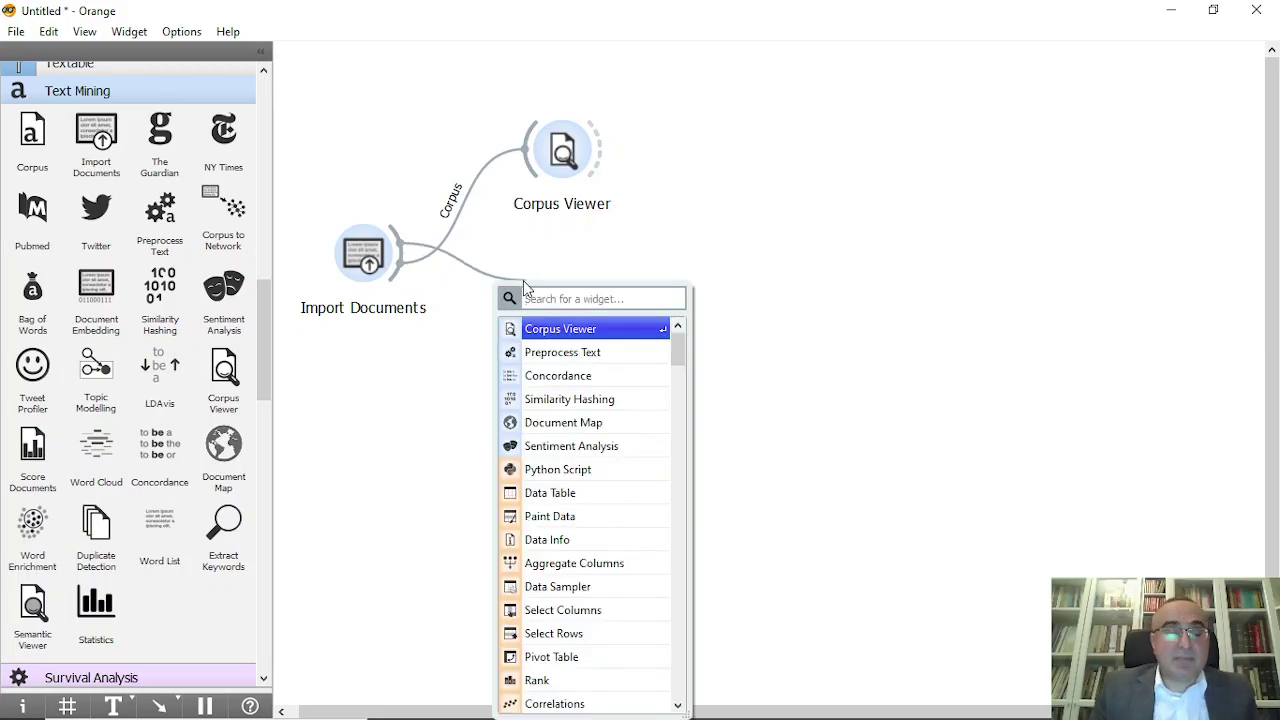
text(p)
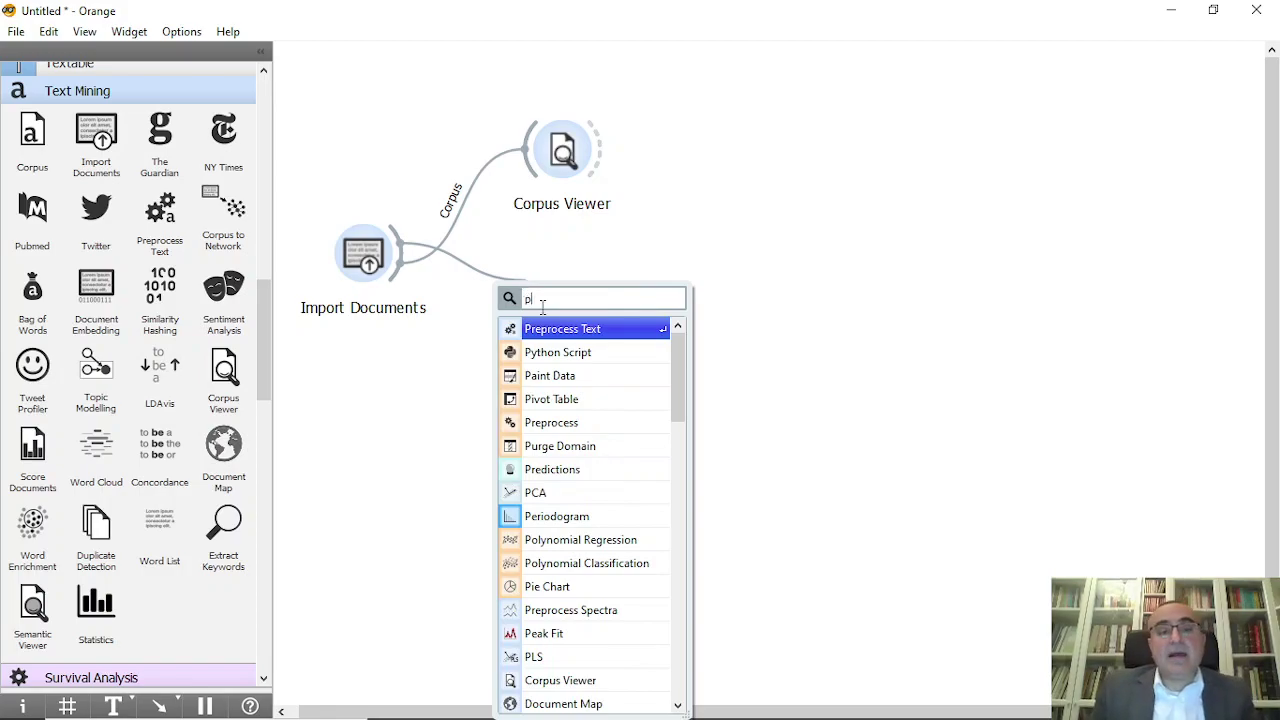
click(574, 330)
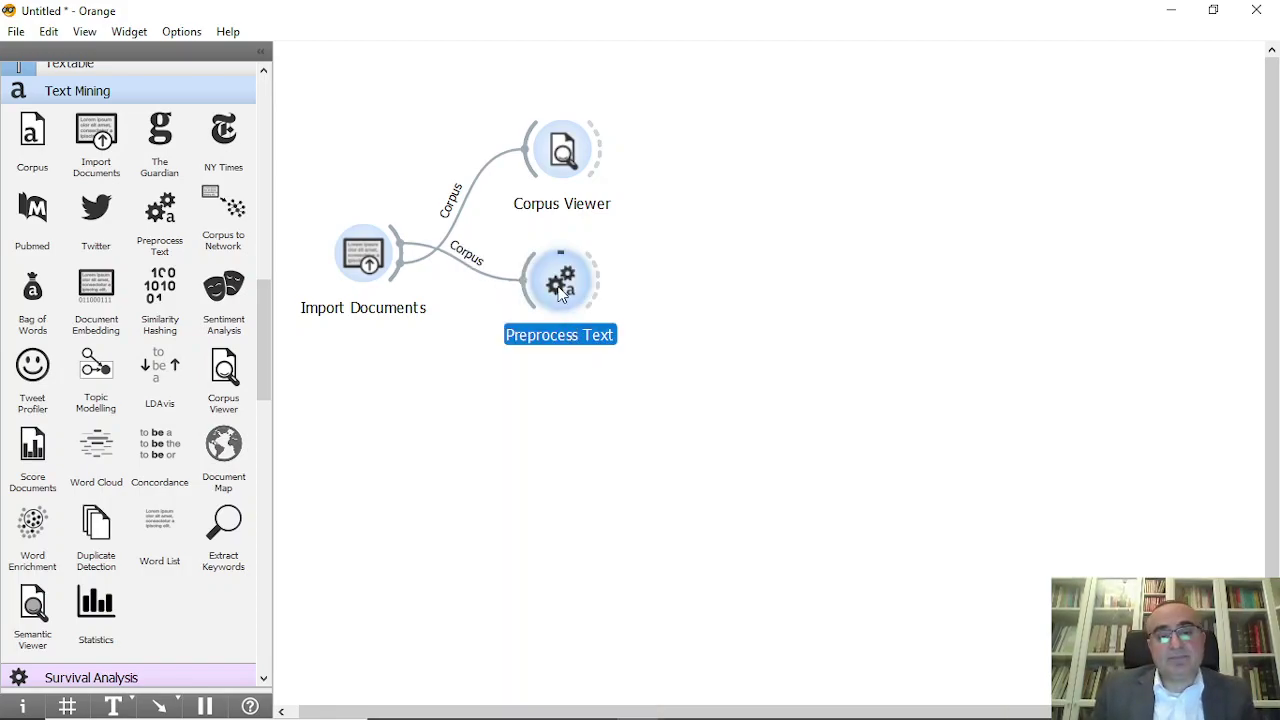
Load stopwords.txt from the English_Lessons folder as the custom stopword list in Preprocess Text, apply the preprocessing and close its settings.
double_click(566, 296)
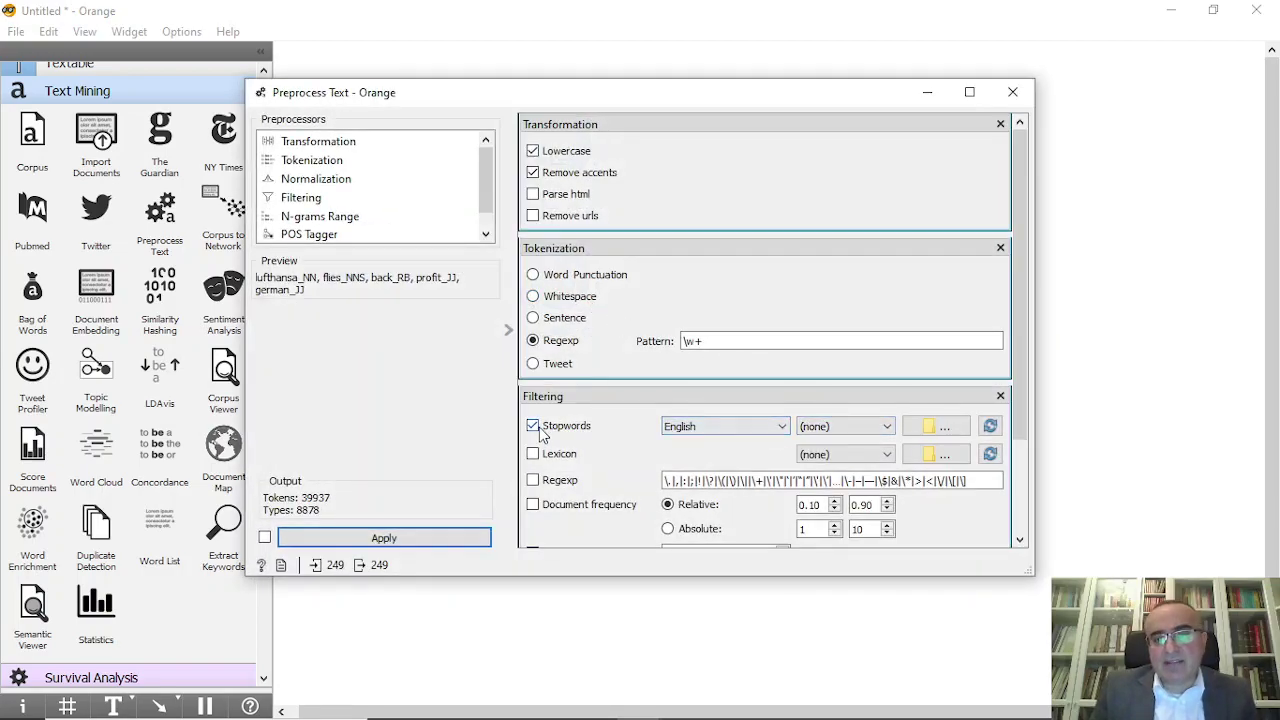
click(843, 426)
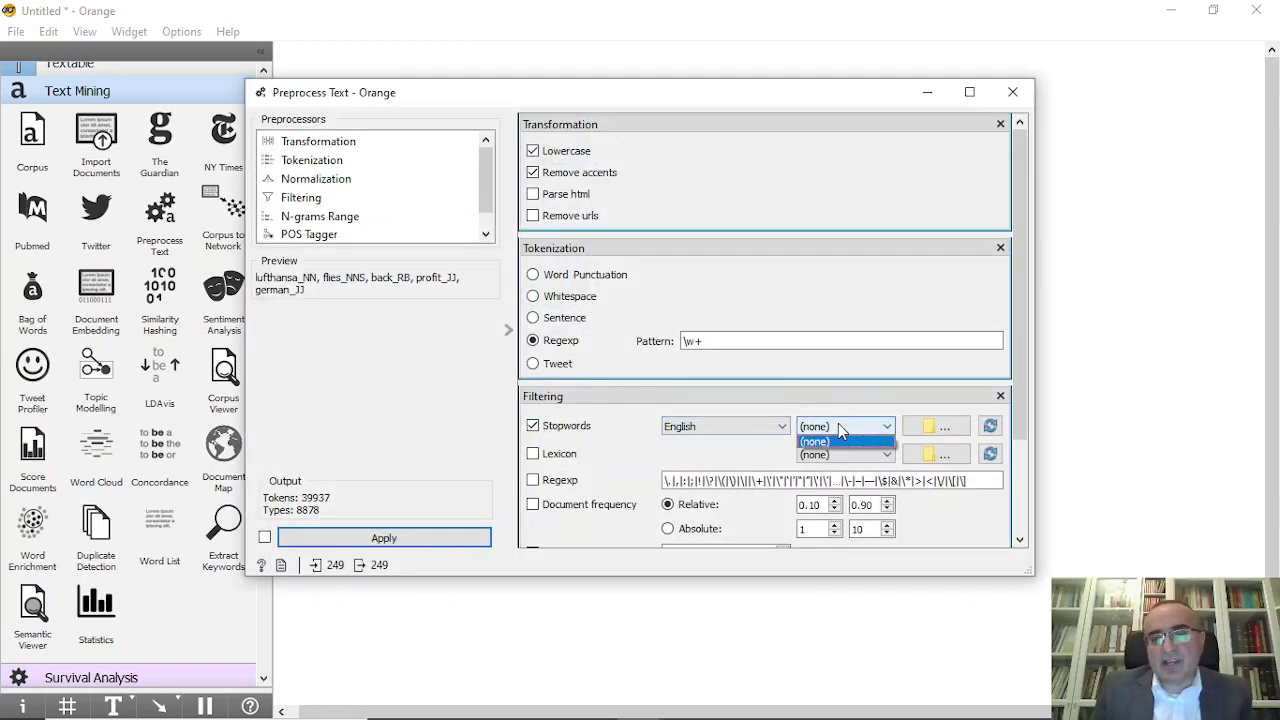
click(938, 426)
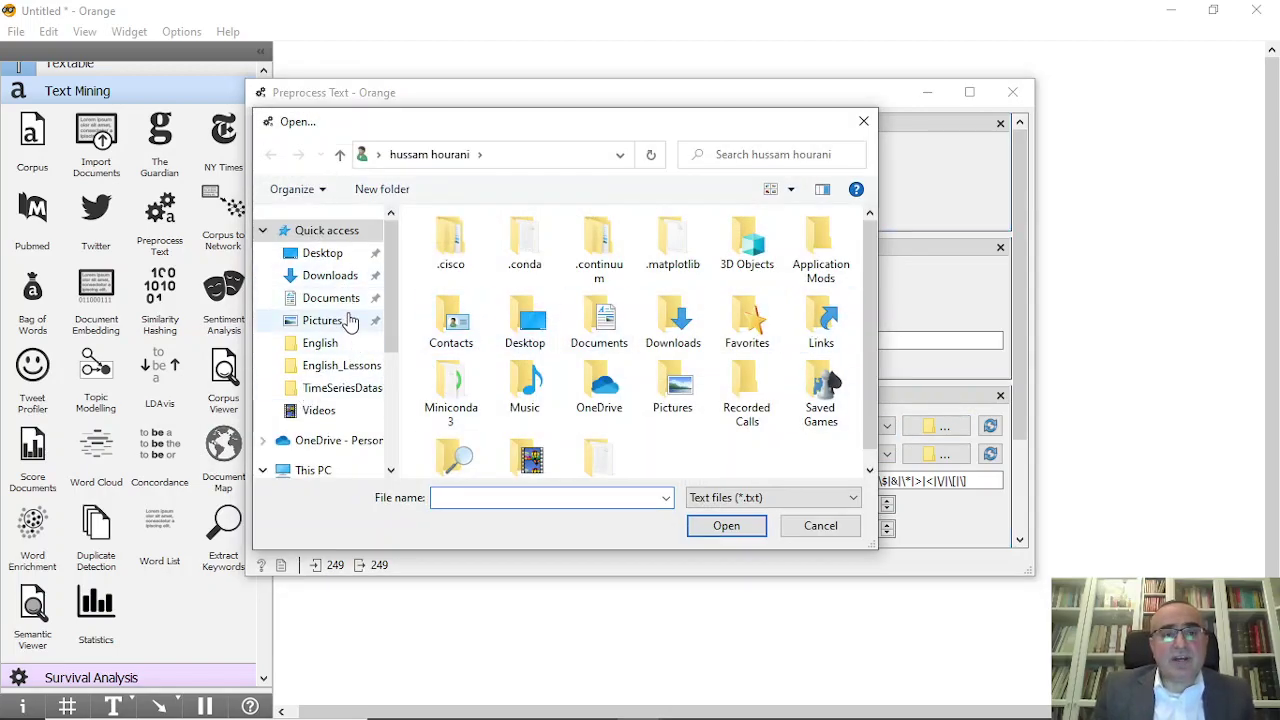
click(345, 367)
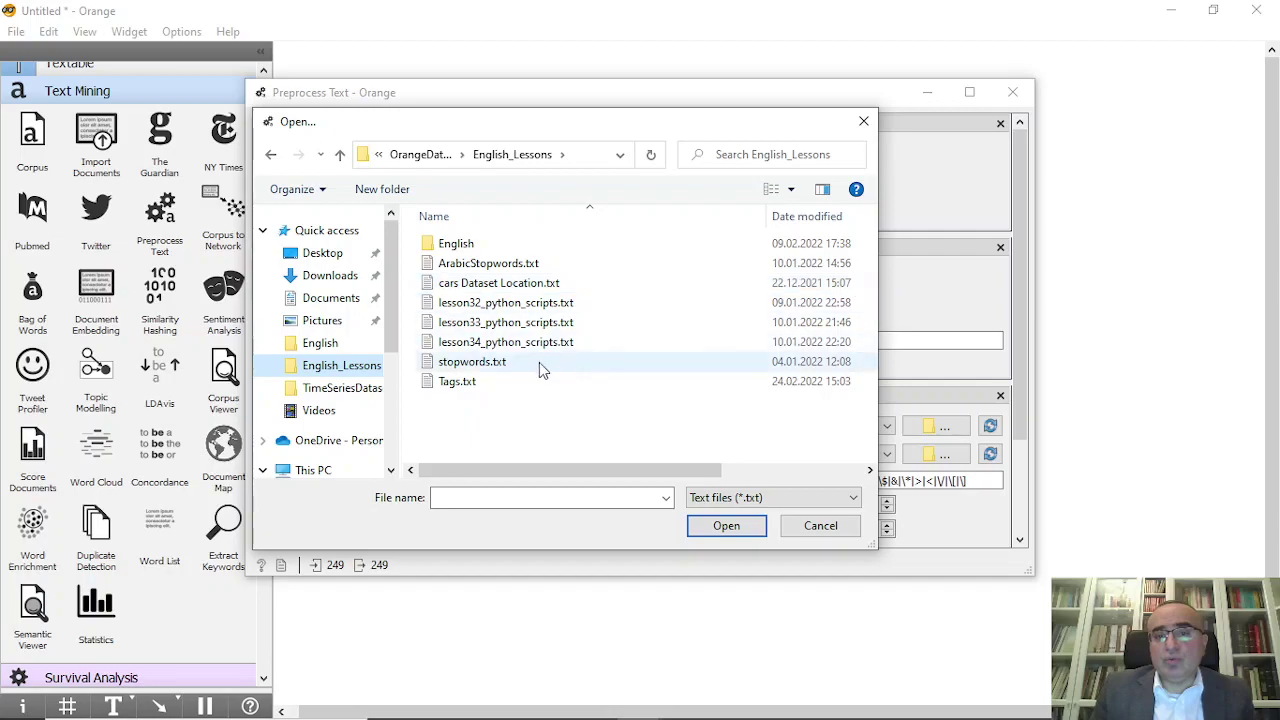
double_click(460, 364)
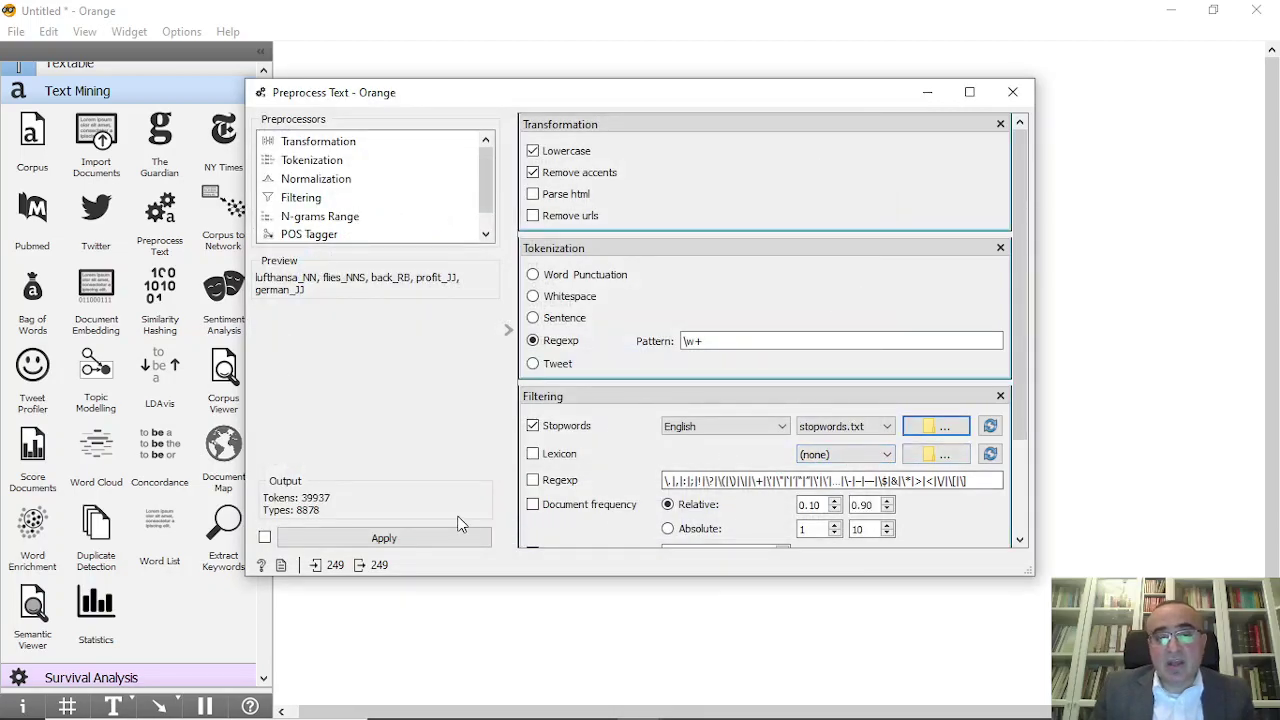
scroll(630, 474, down, 2)
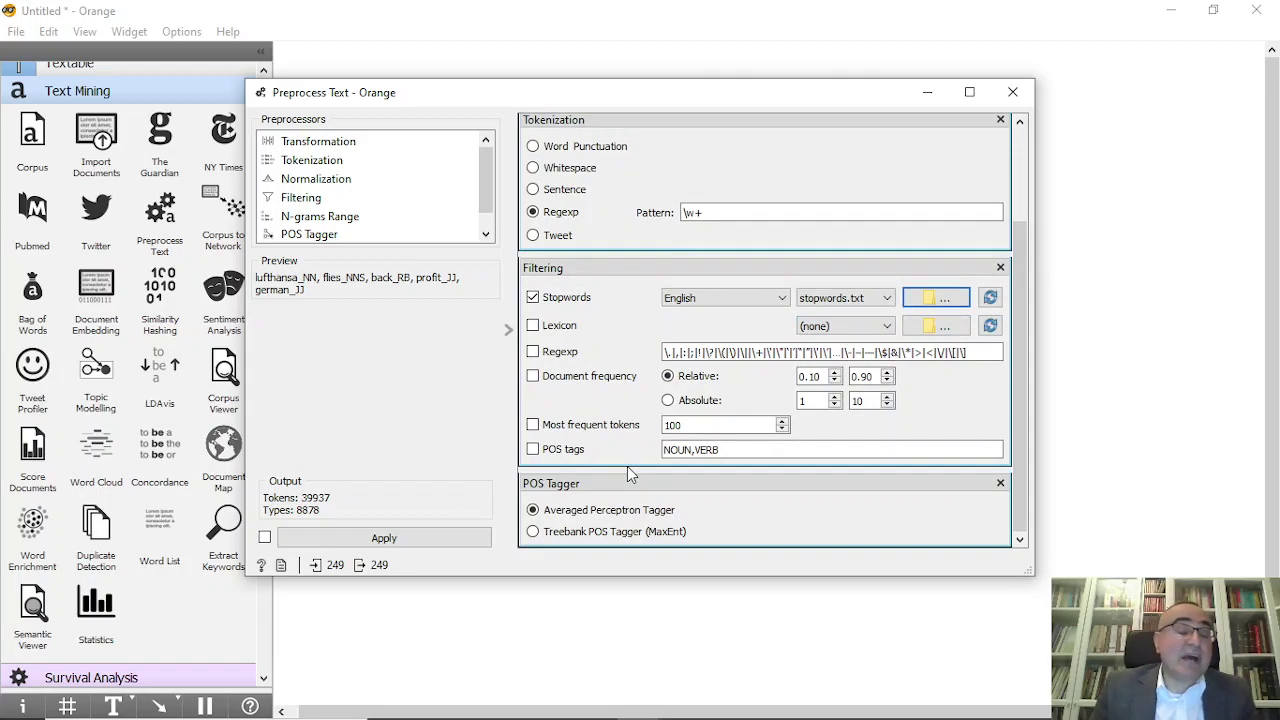
click(404, 540)
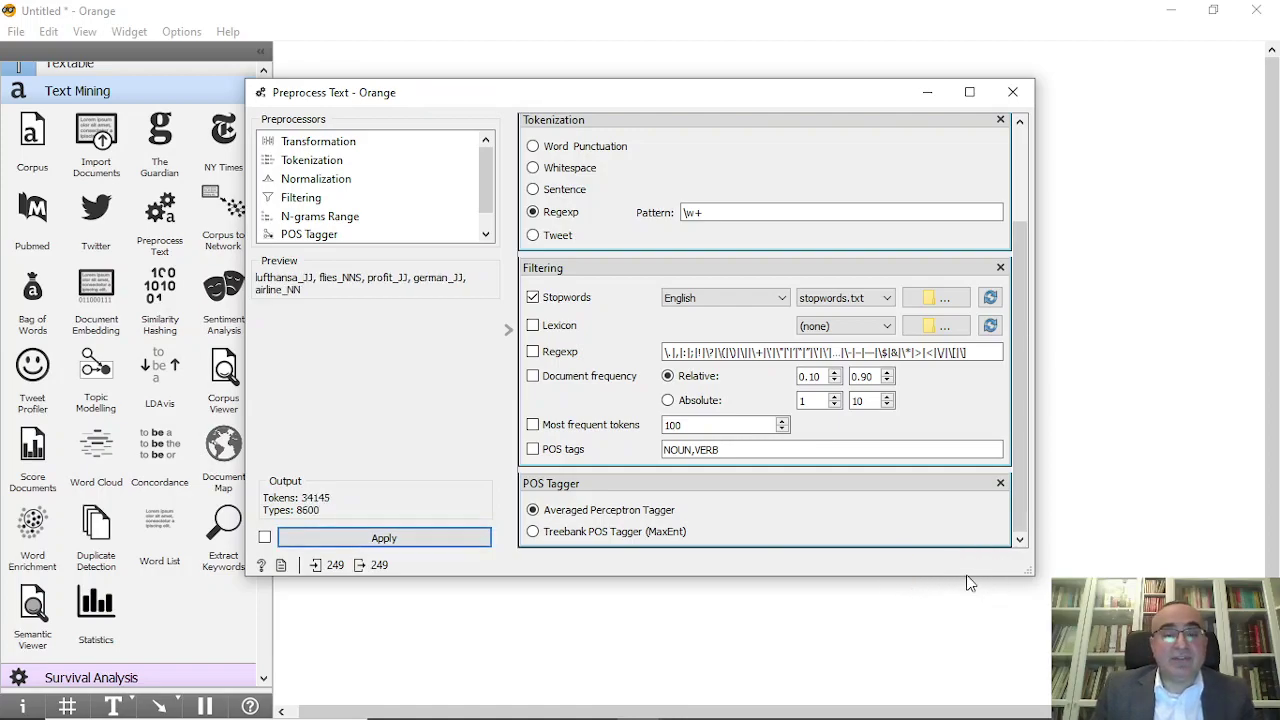
click(1010, 95)
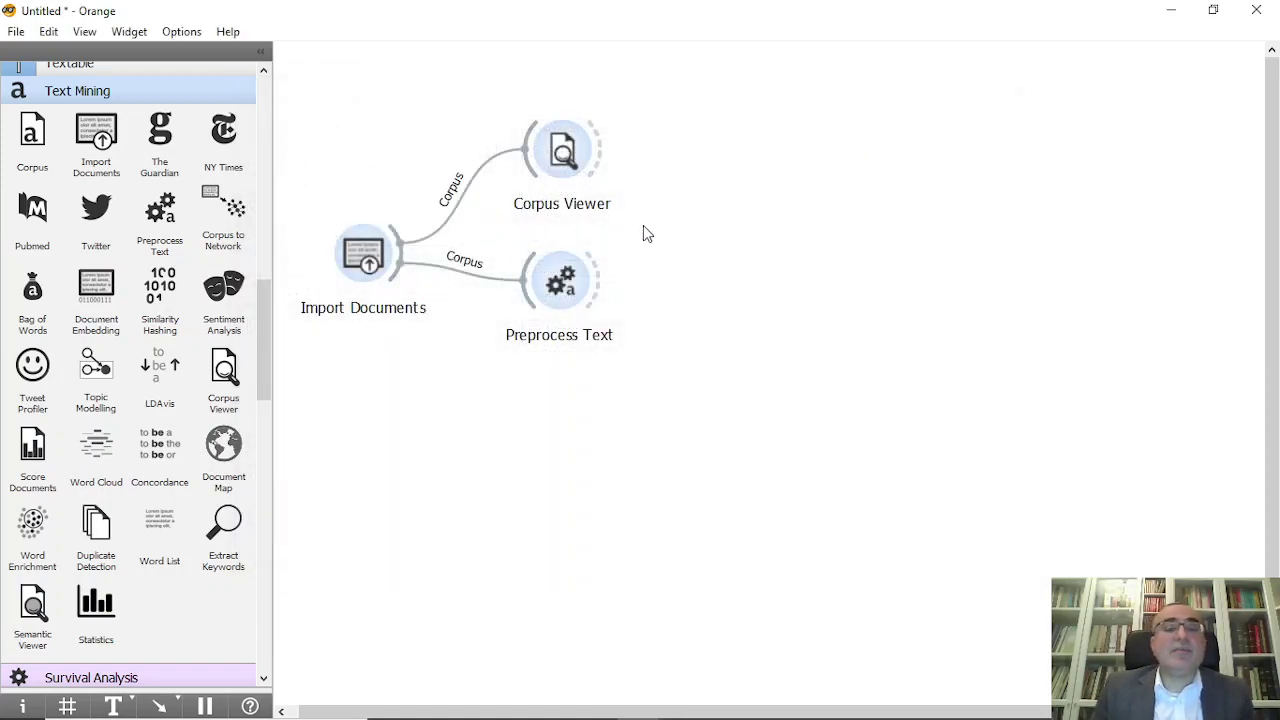
Add a Bag of Words widget connected to the output of Preprocess Text.
click(551, 270)
drag(594, 268, 660, 270)
text(bag)
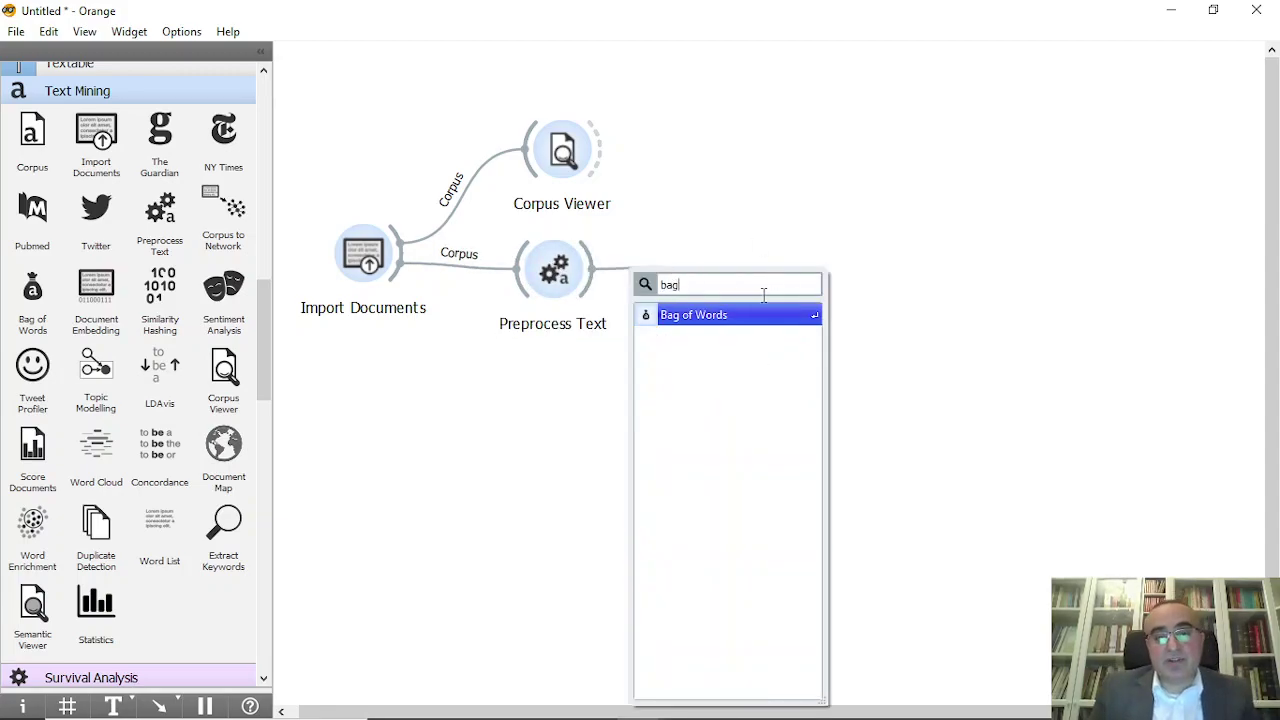
click(755, 320)
Review the Bag of Words options, including the document frequency choices, and close the widget without changing them.
double_click(697, 268)
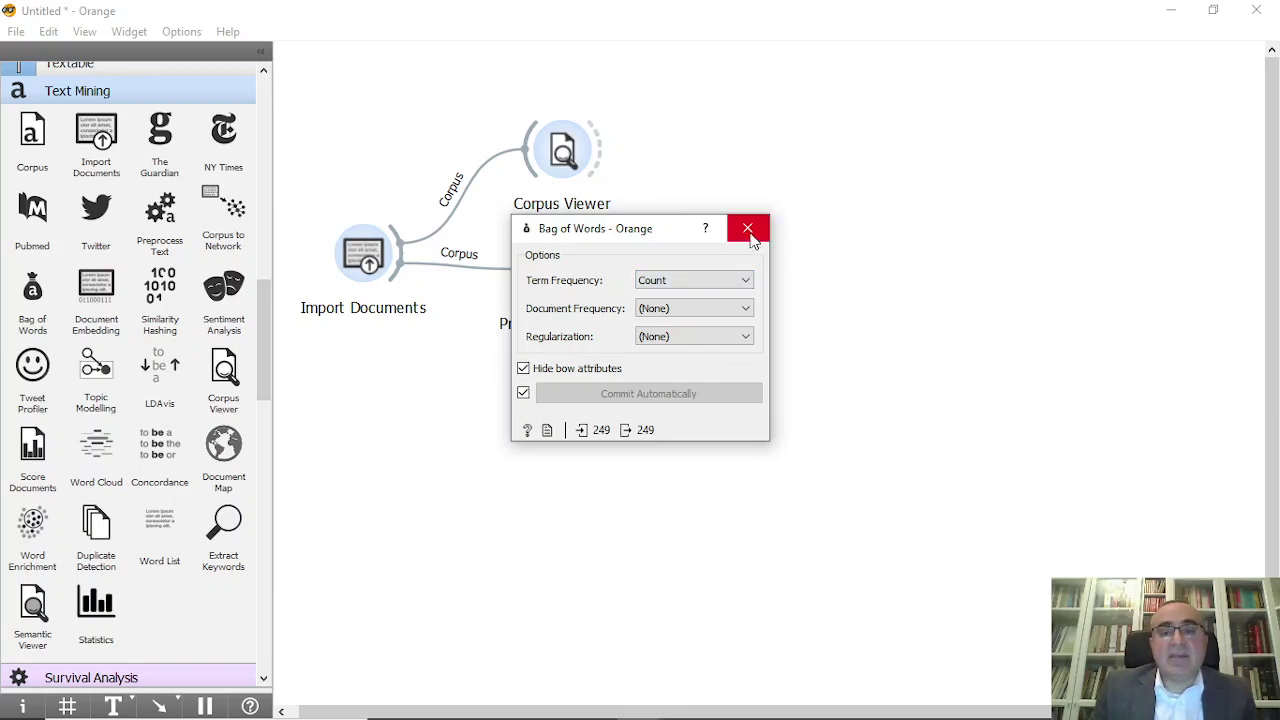
click(740, 310)
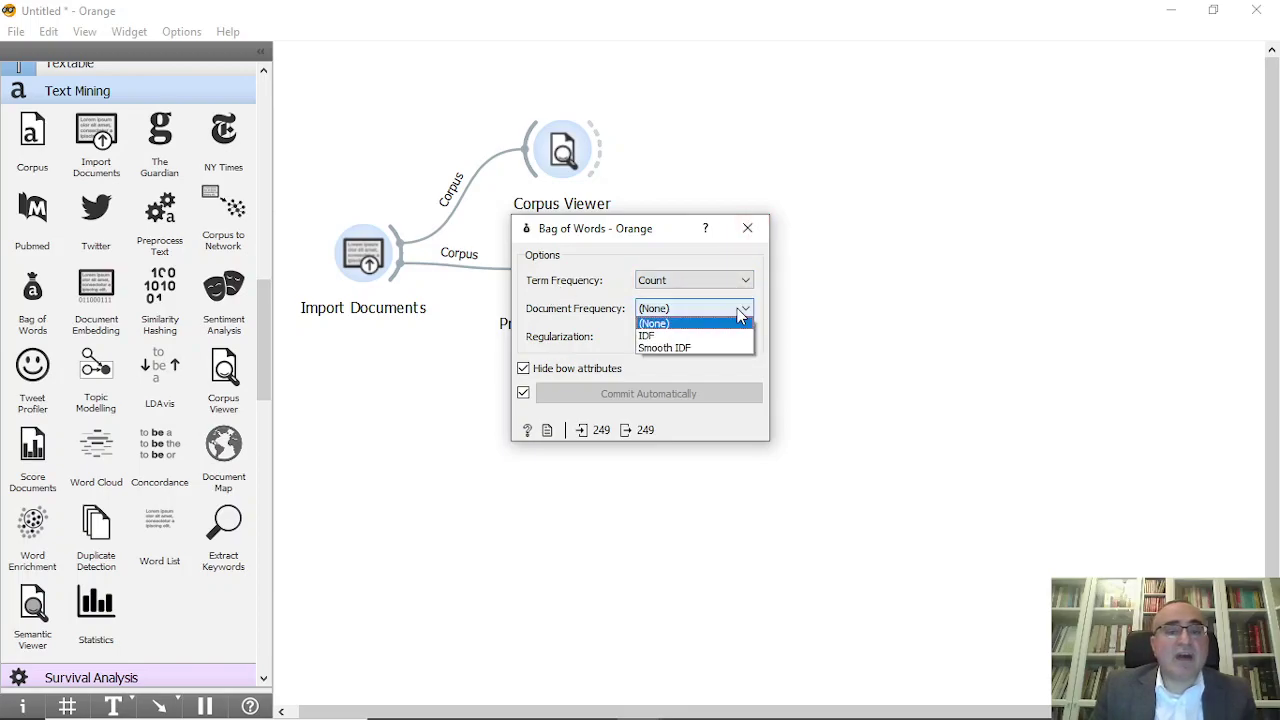
click(739, 311)
click(740, 312)
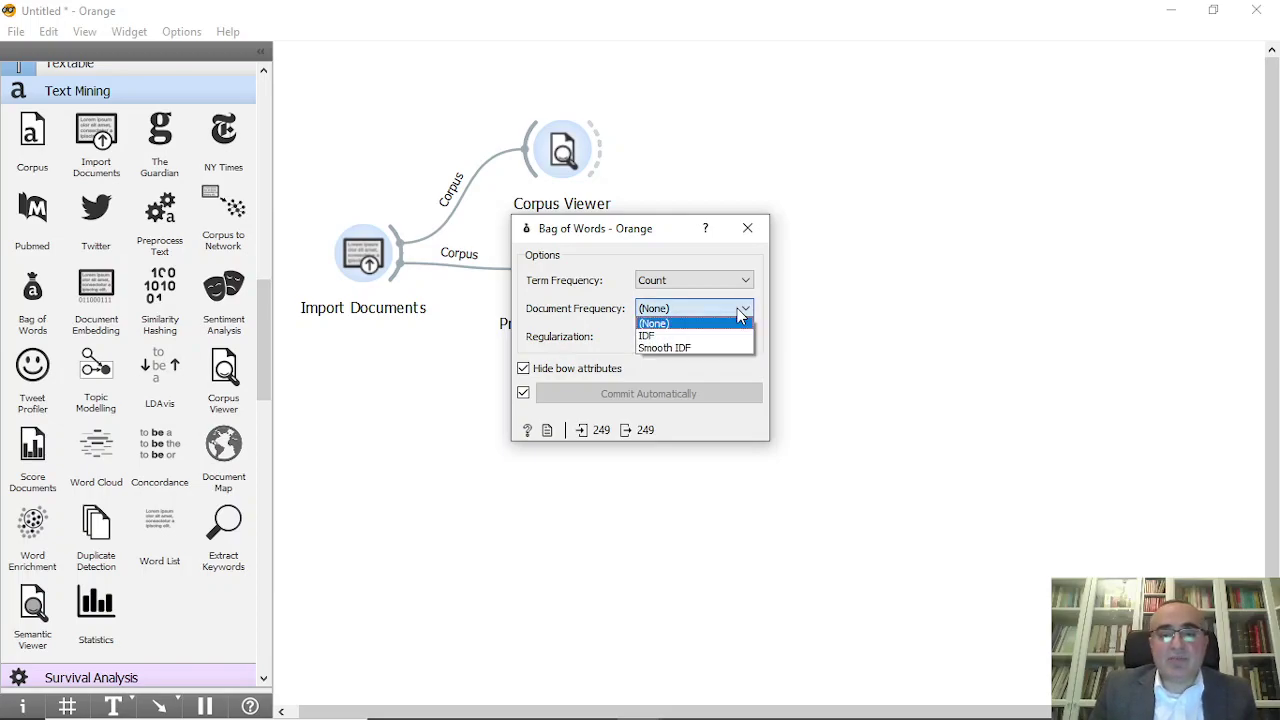
click(737, 308)
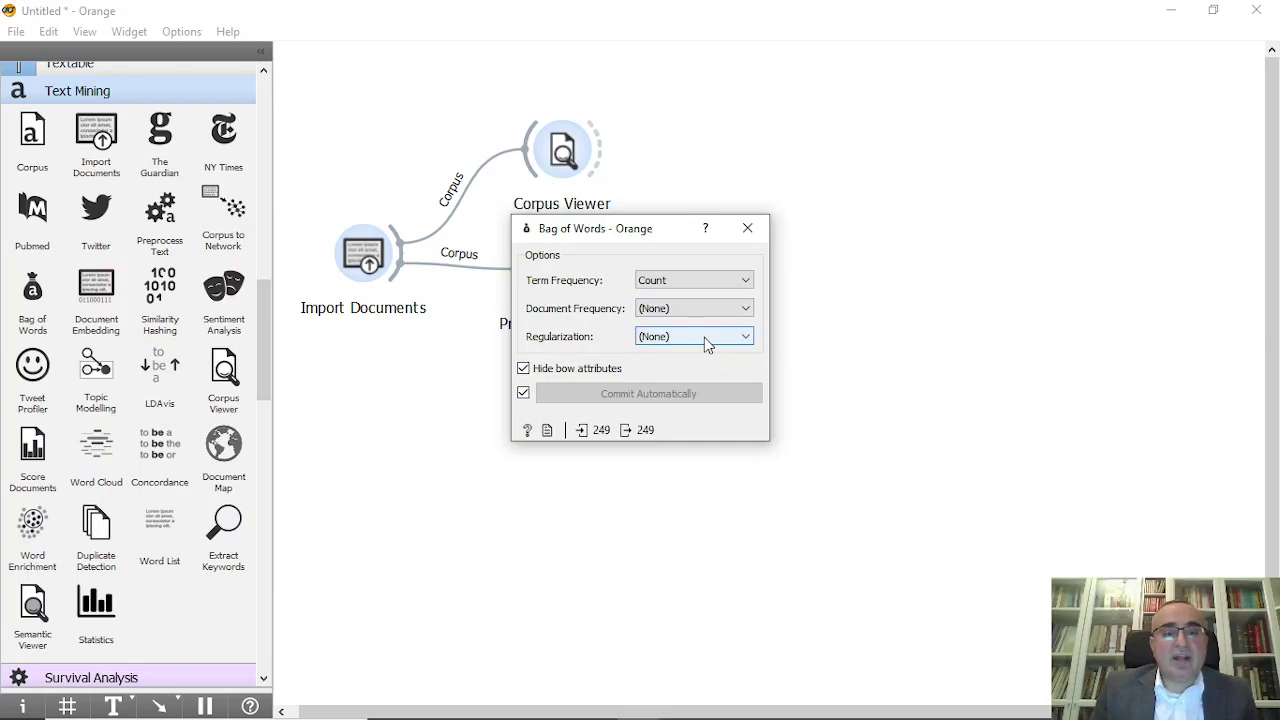
click(747, 228)
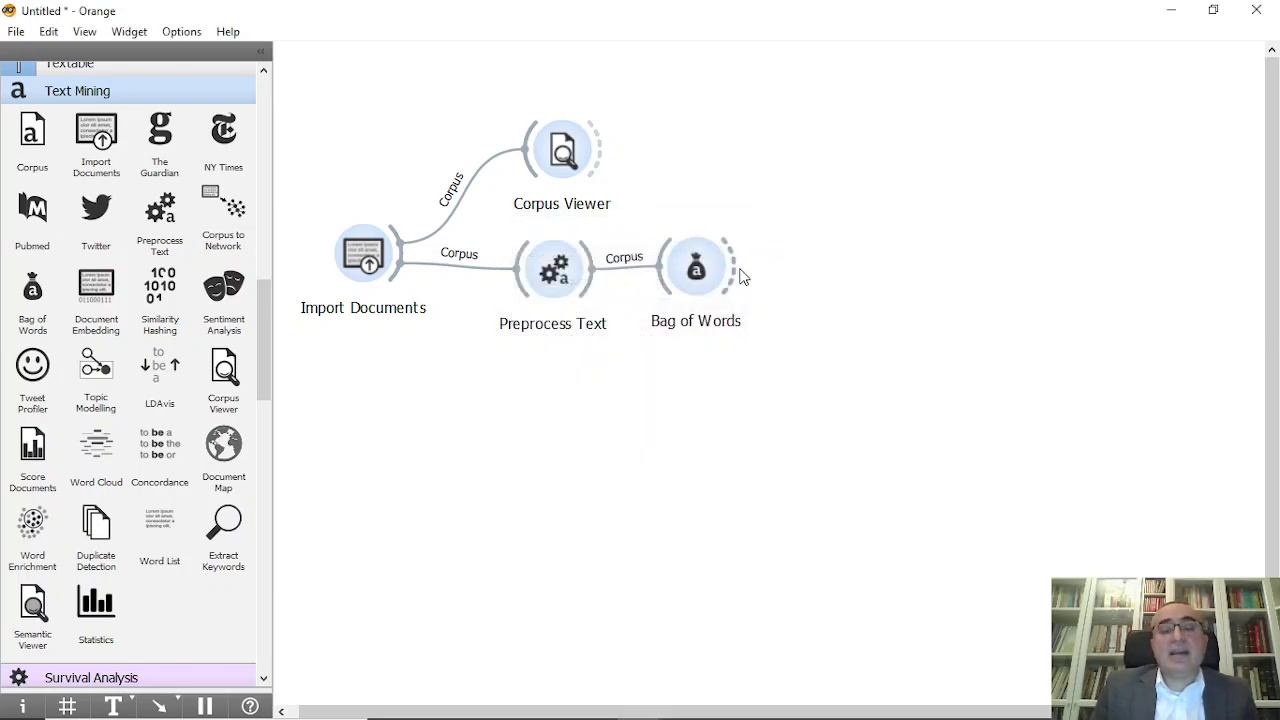
Add a Test and Score widget connected to the output of Bag of Words.
drag(738, 267, 875, 263)
text(test)
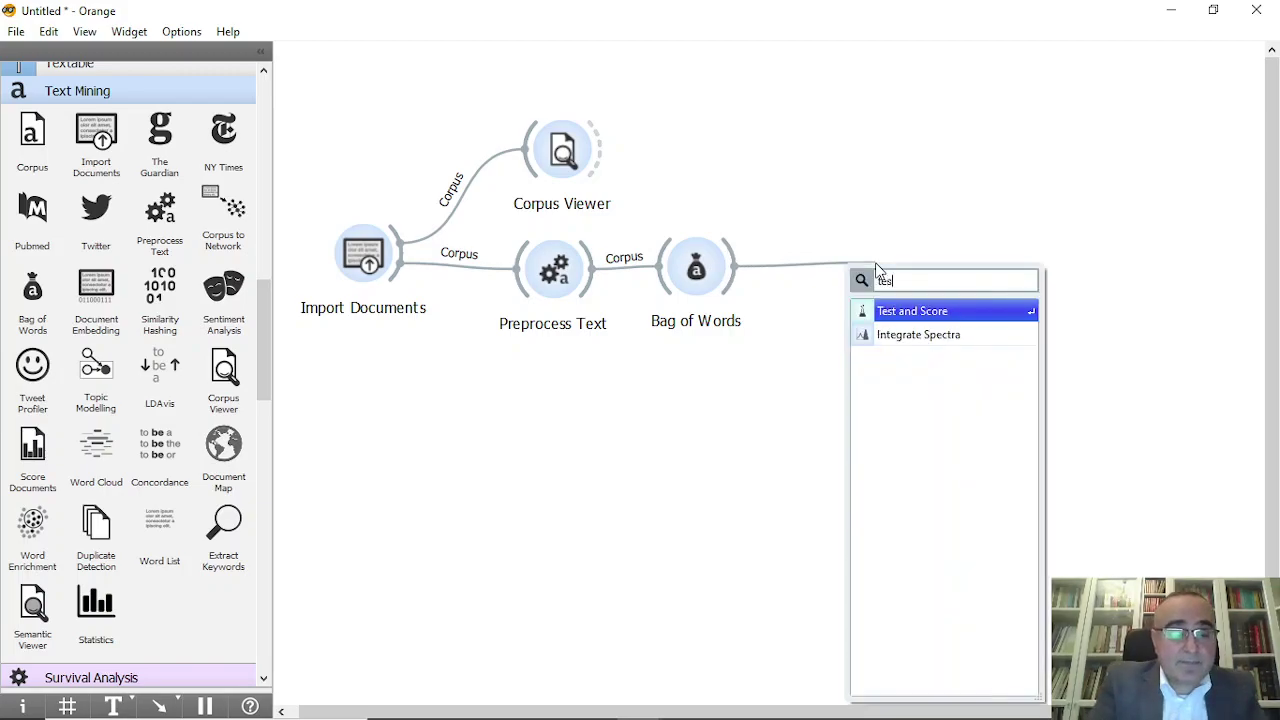
click(920, 312)
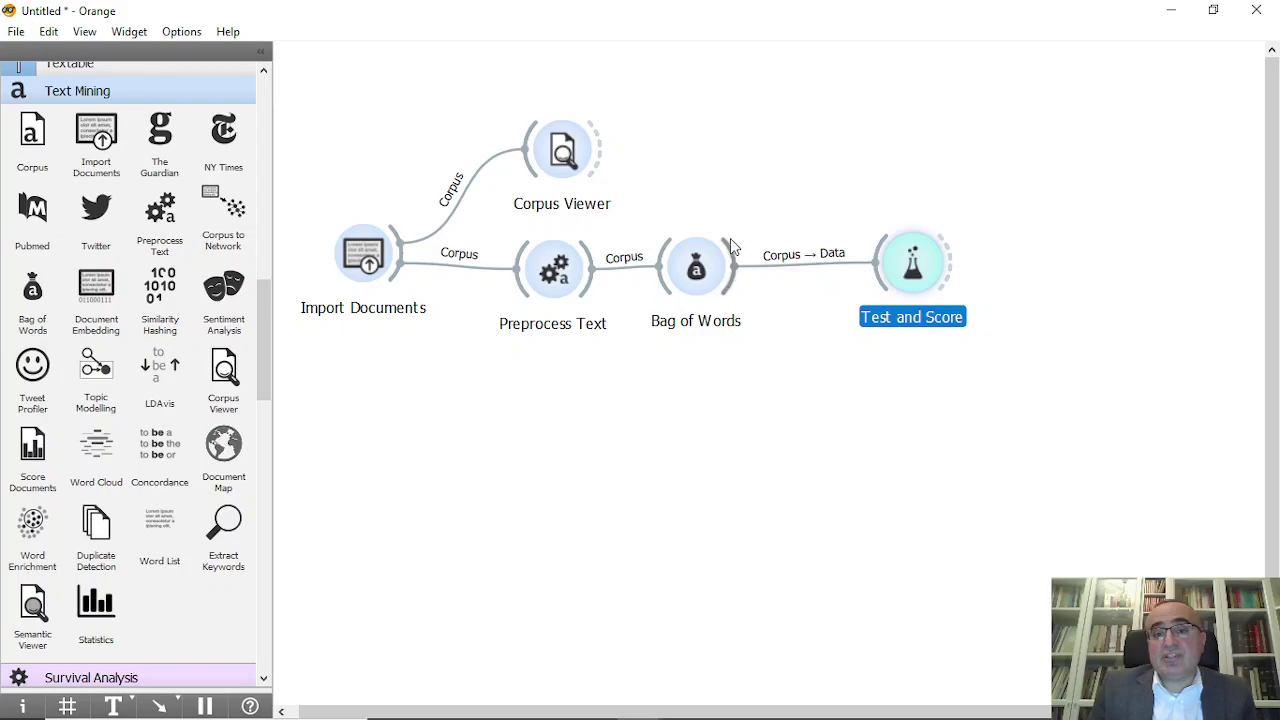
Add a Logistic Regression widget that takes its data from Bag of Words.
drag(730, 287, 770, 370)
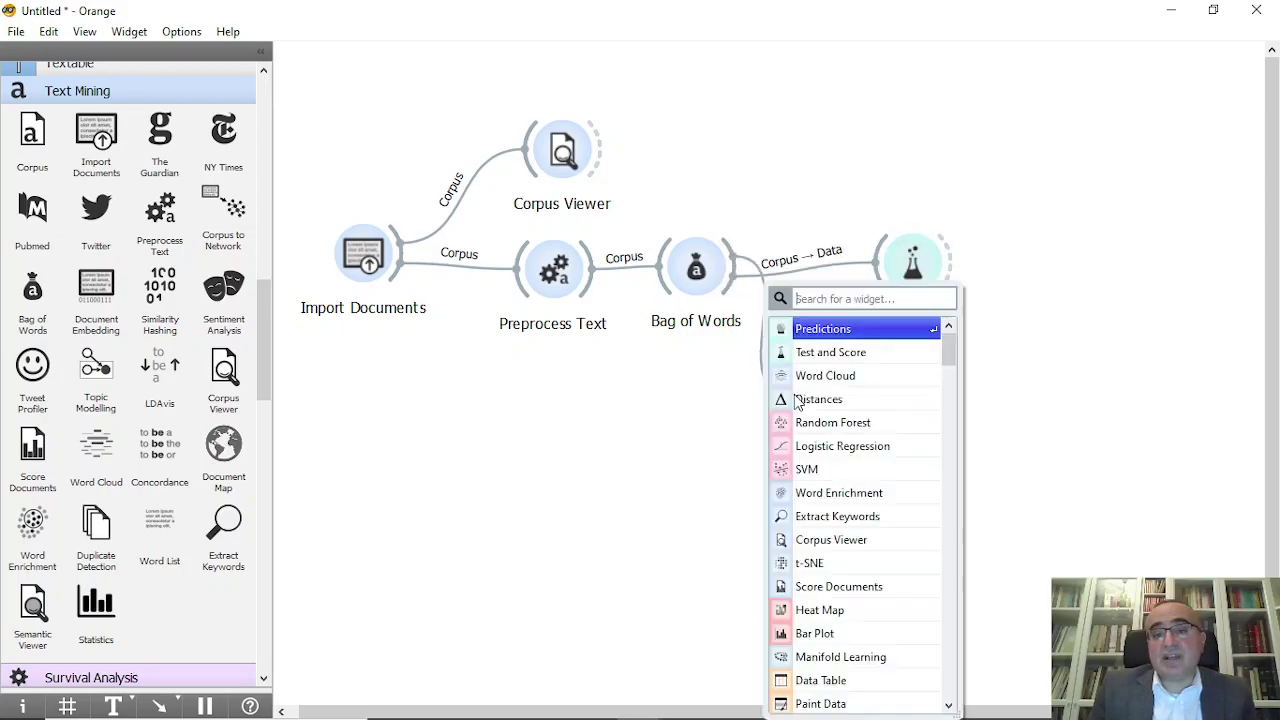
text(reg)
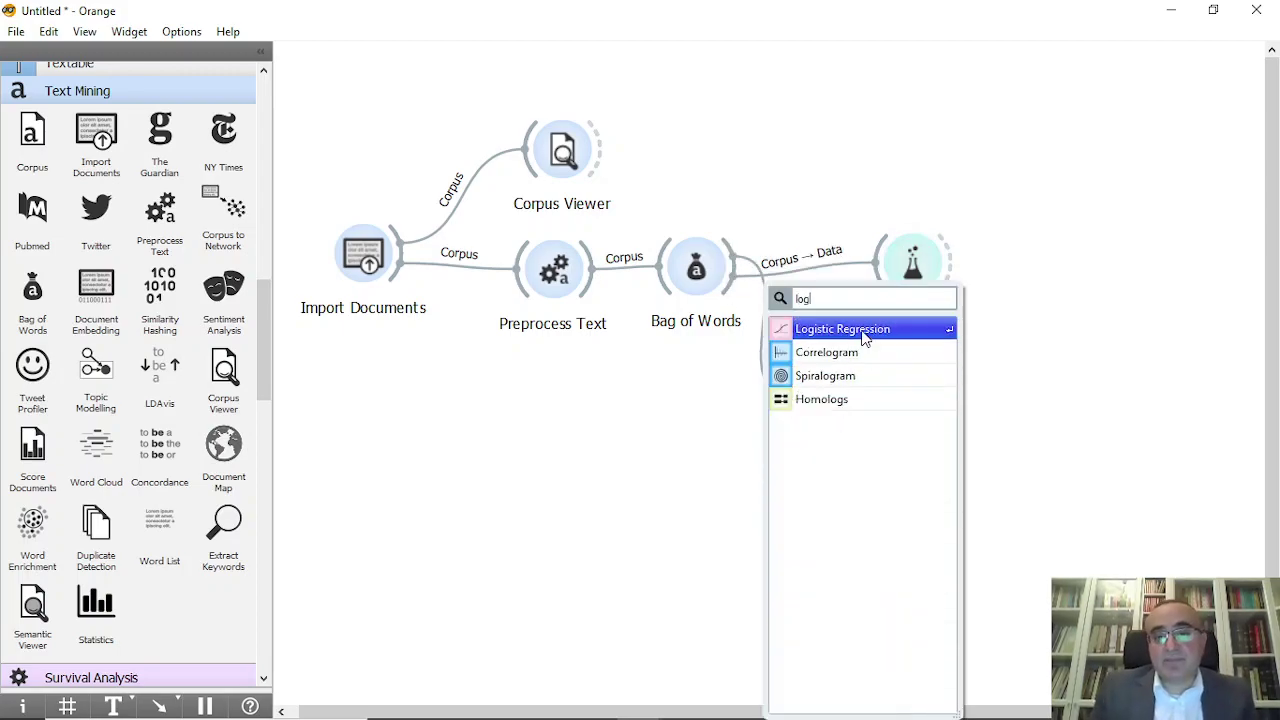
click(812, 329)
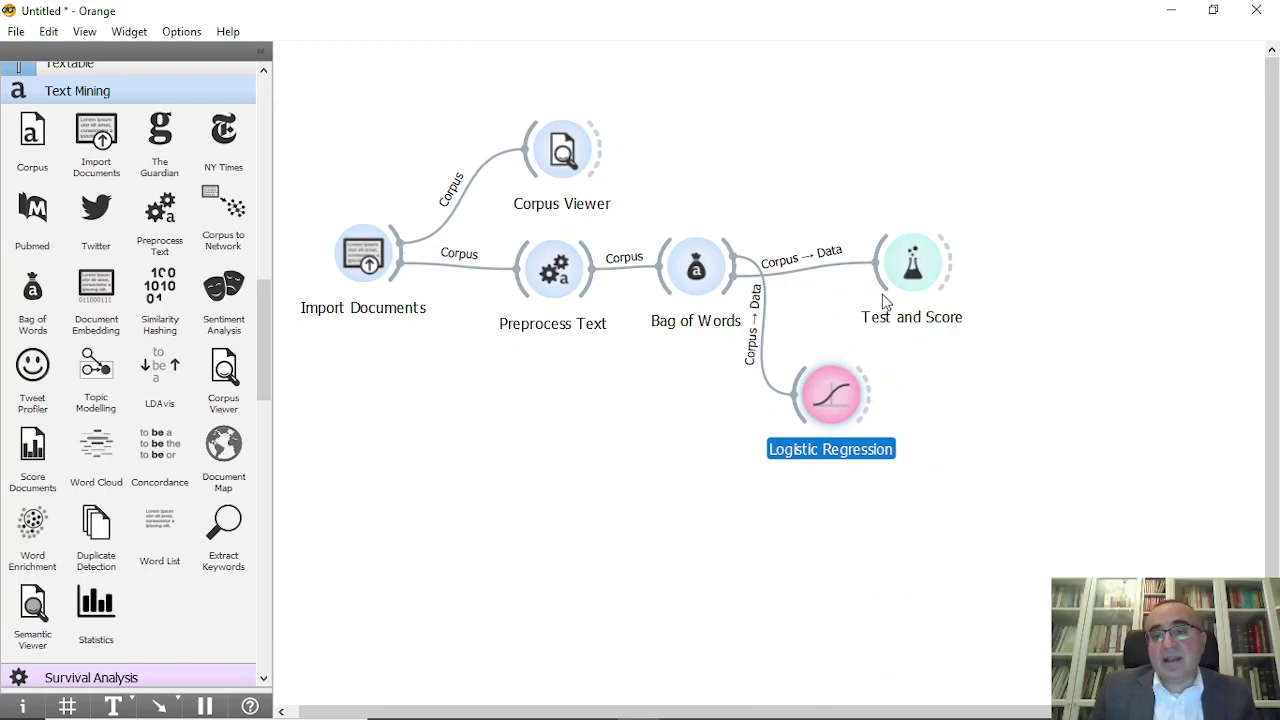
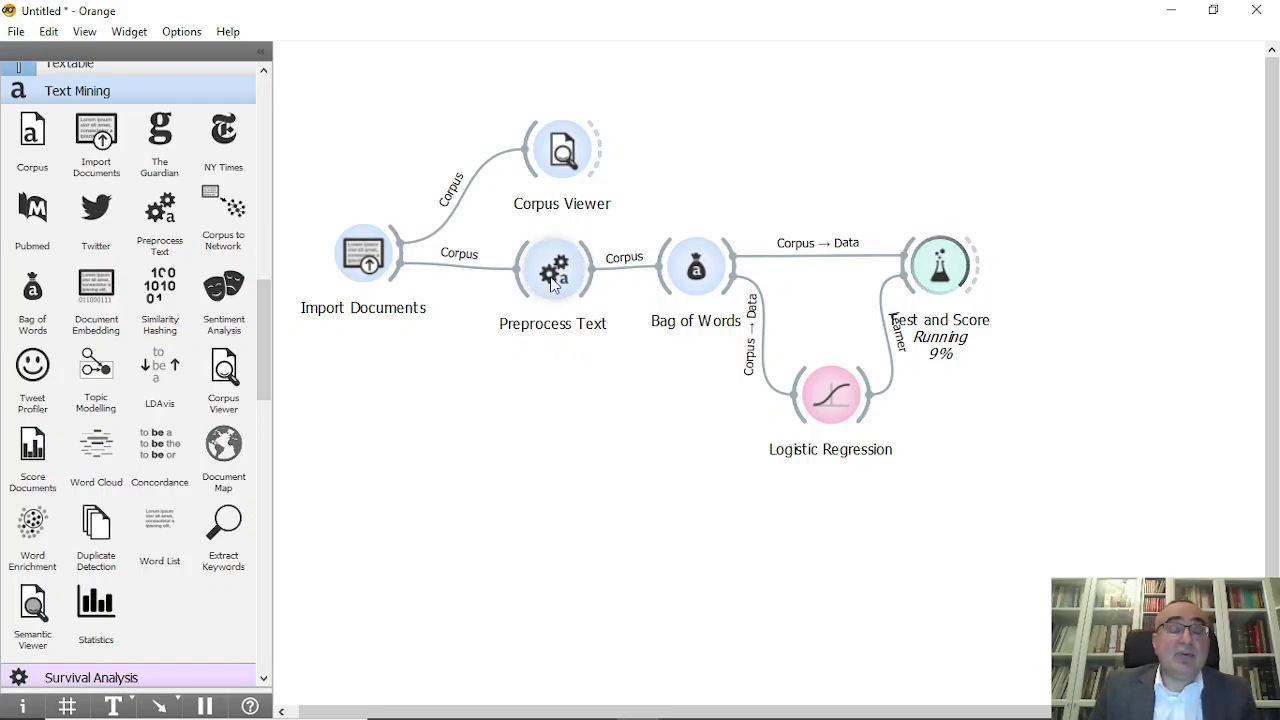
Review the transformation, tokenization, filtering and POS tagger settings of Preprocess Text, and close the widget without changing them.
mouse_move(552, 287)
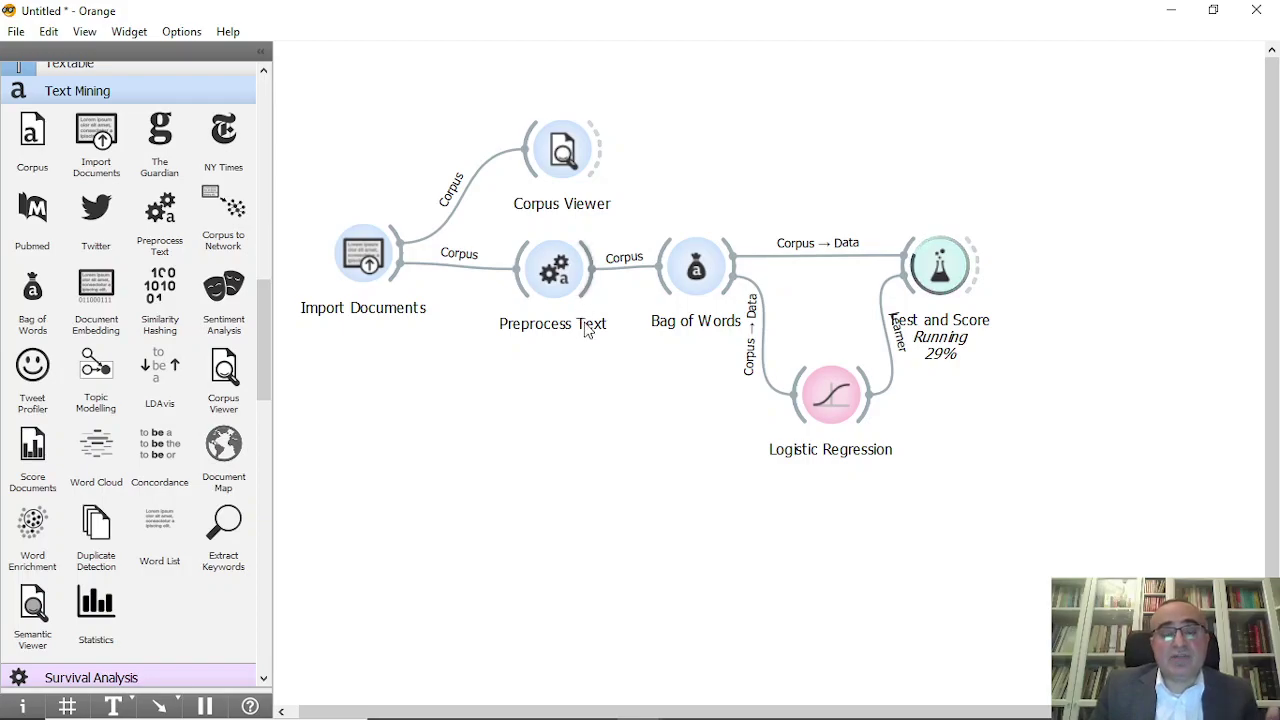
click(561, 290)
double_click(561, 290)
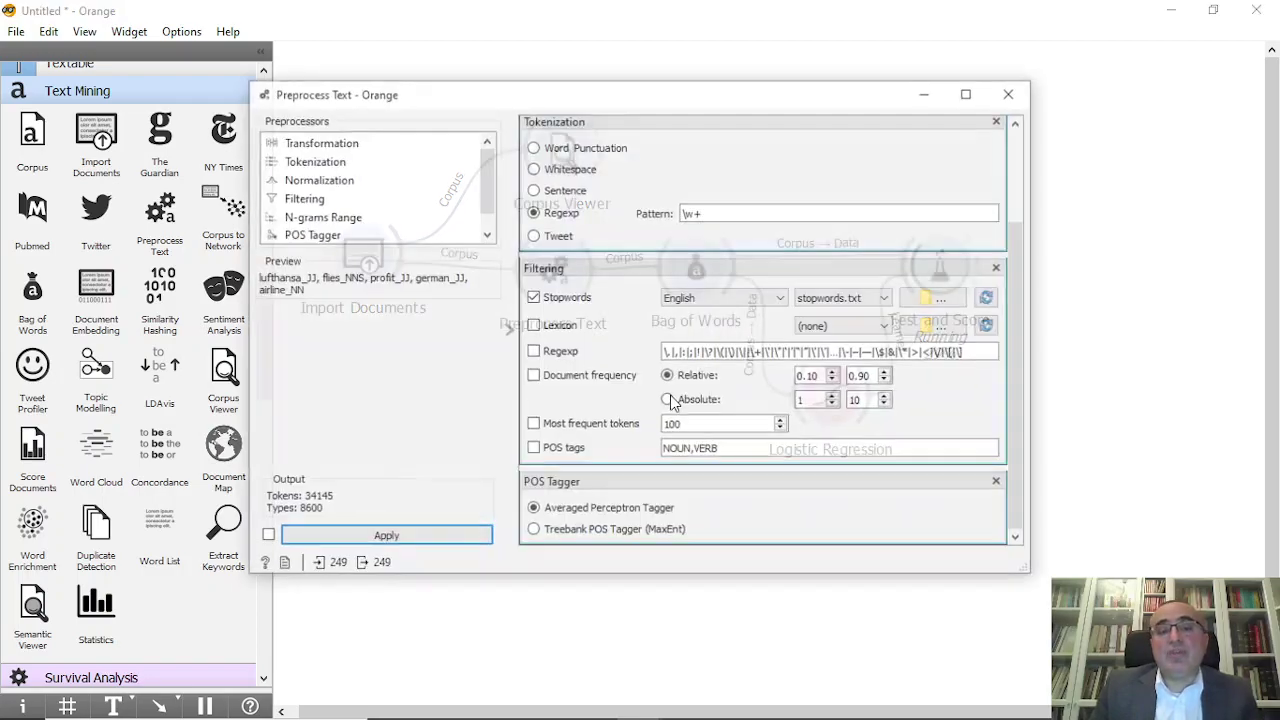
drag(1015, 239, 1024, 372)
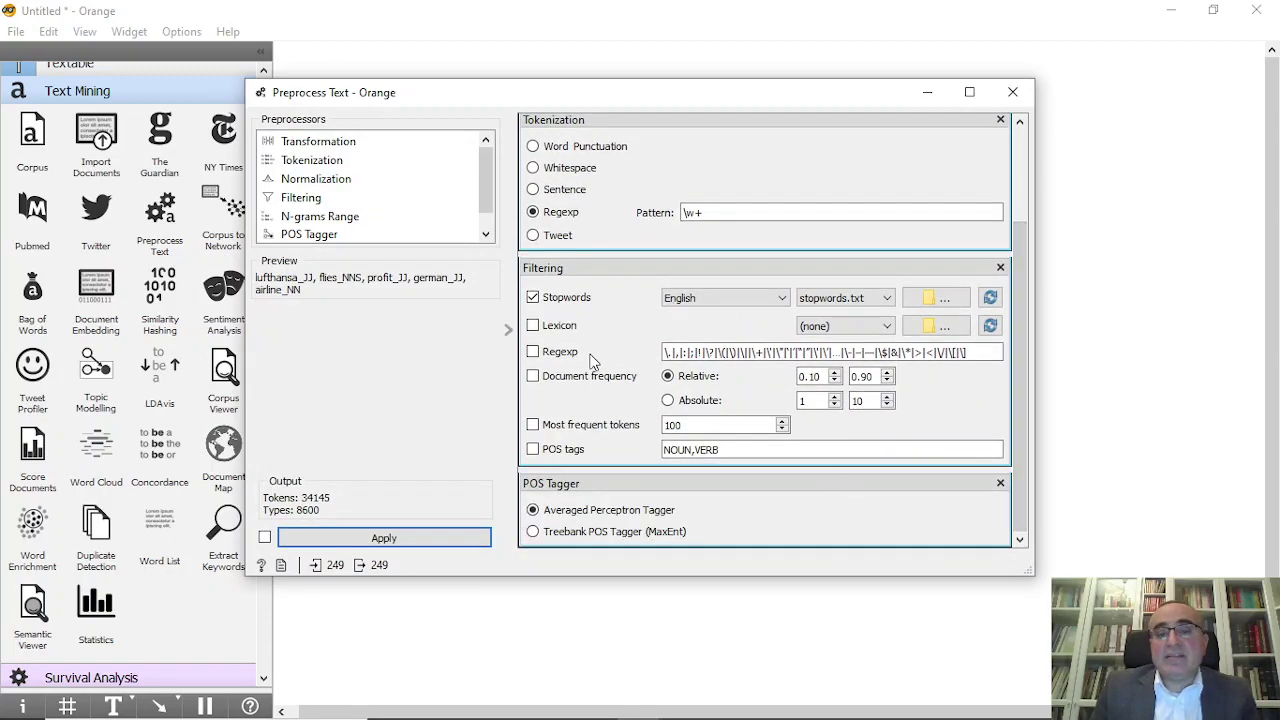
scroll(590, 360, up, 2)
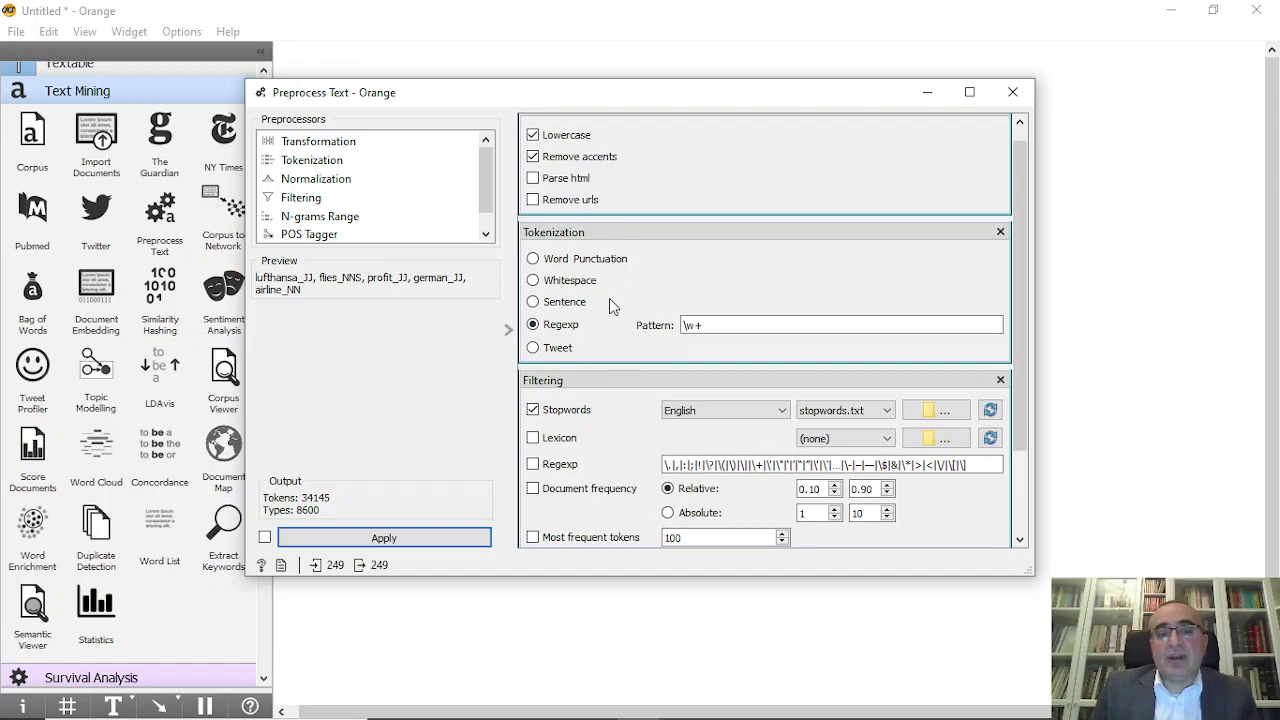
scroll(627, 477, down, 3)
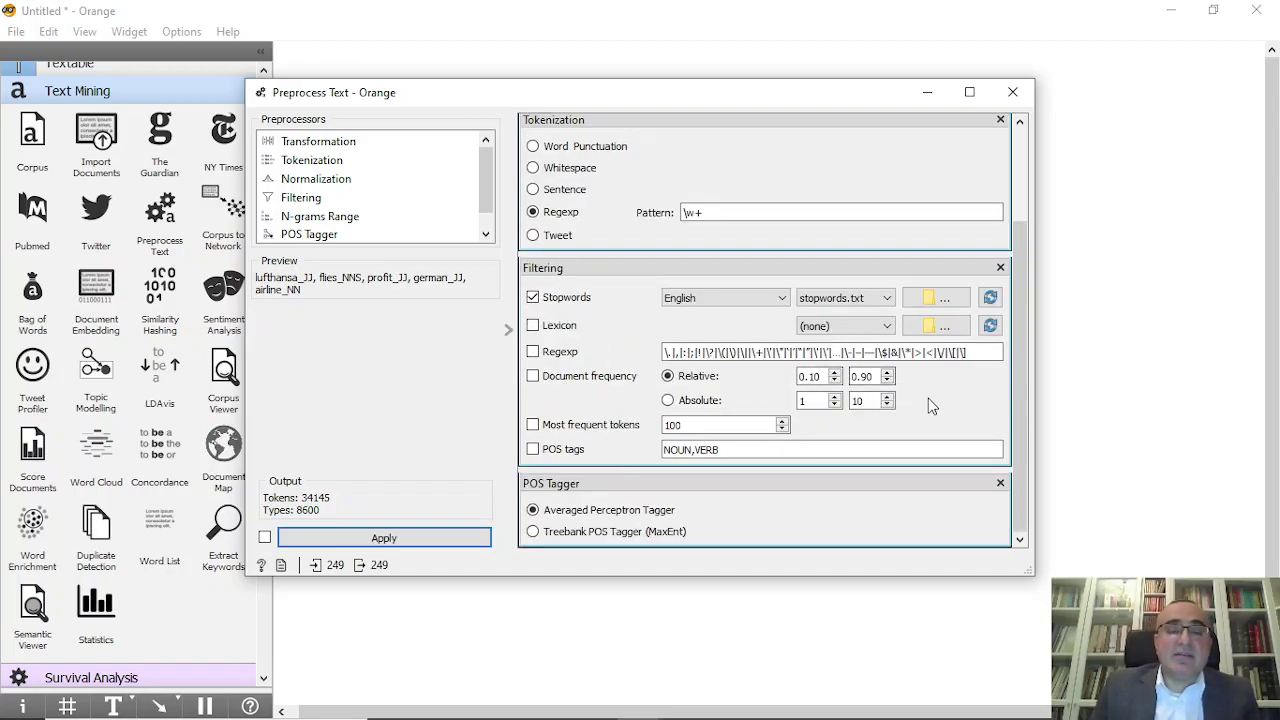
drag(1019, 388, 1025, 194)
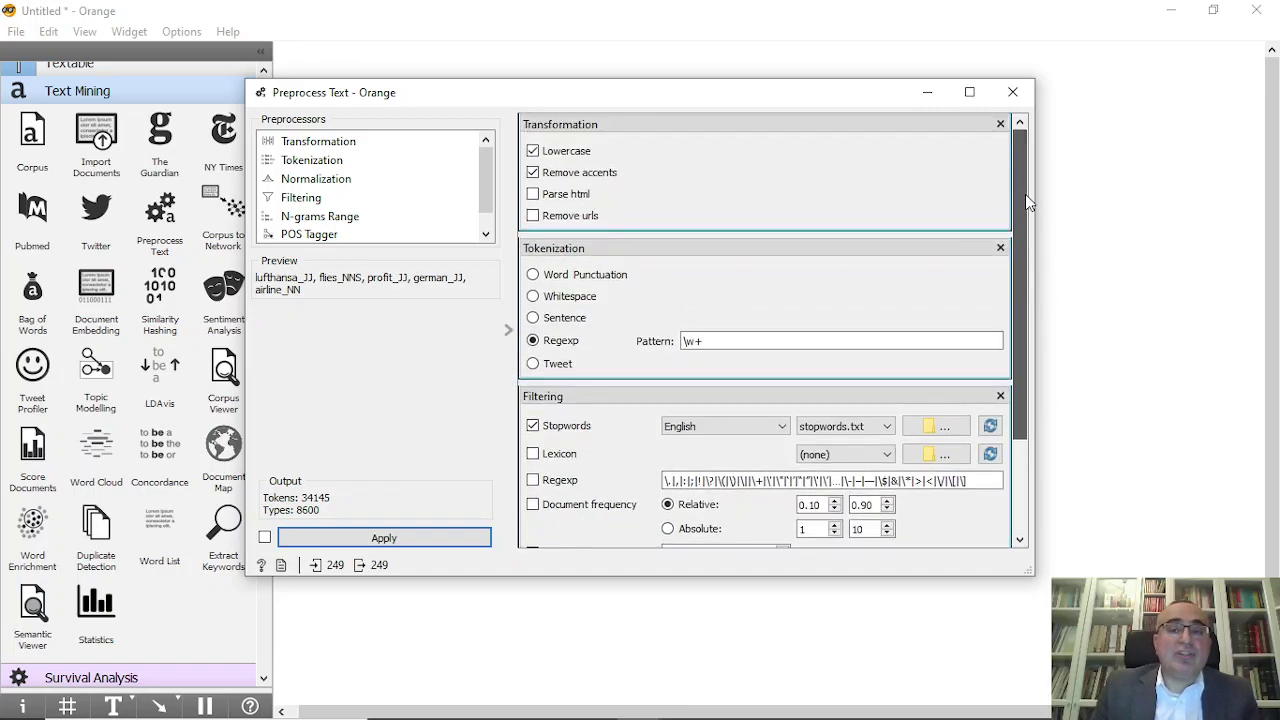
click(1013, 93)
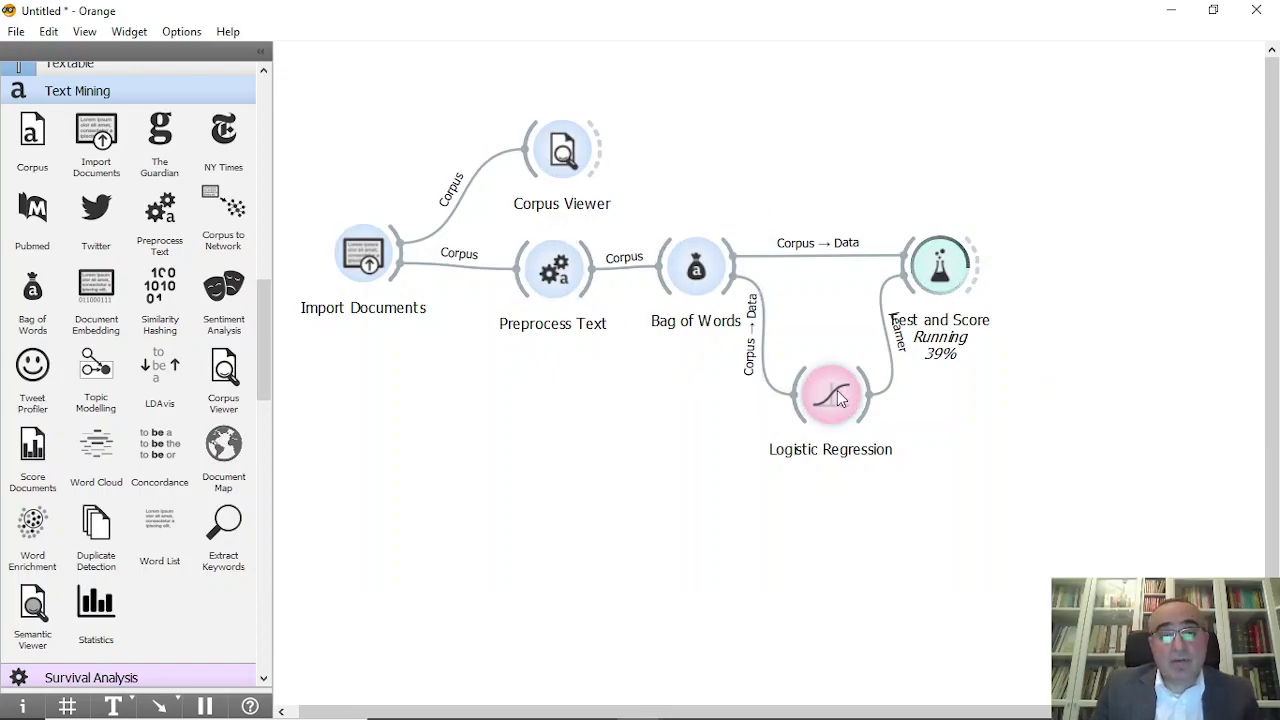
Check the logistic regression's cross-validation evaluation results in Test and Score, and close the widget.
mouse_move(840, 395)
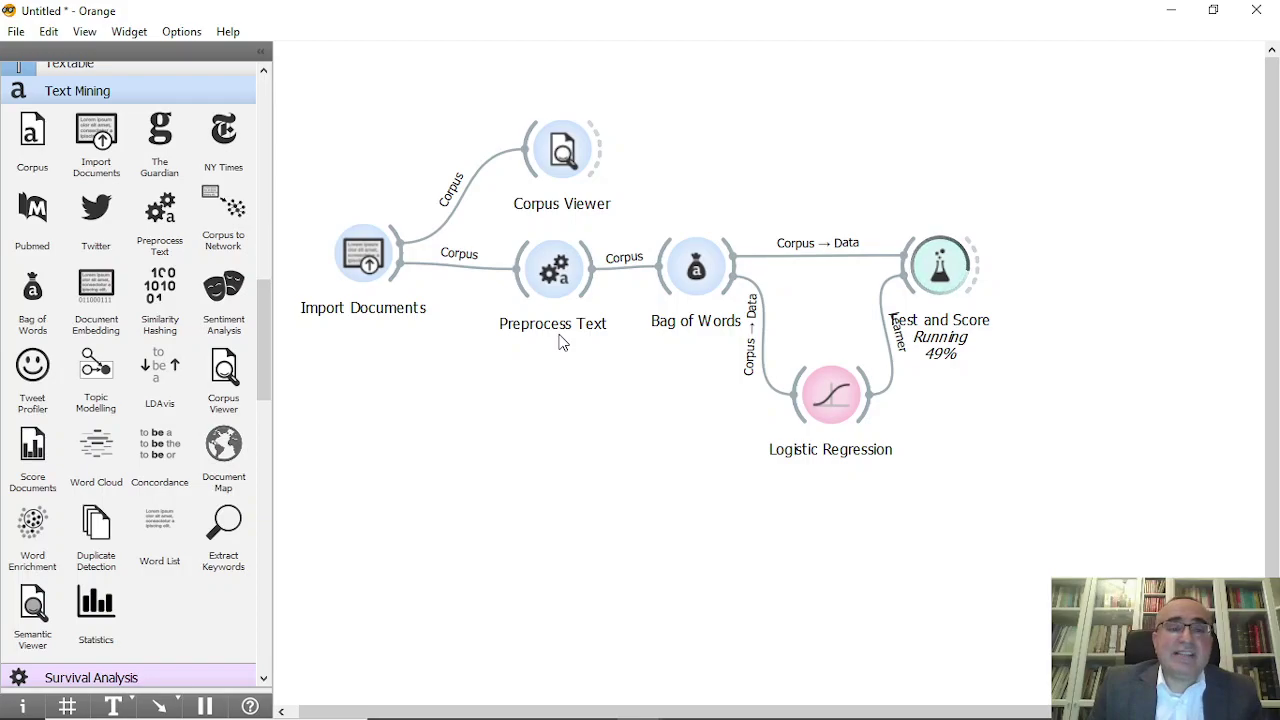
drag(652, 366, 578, 262)
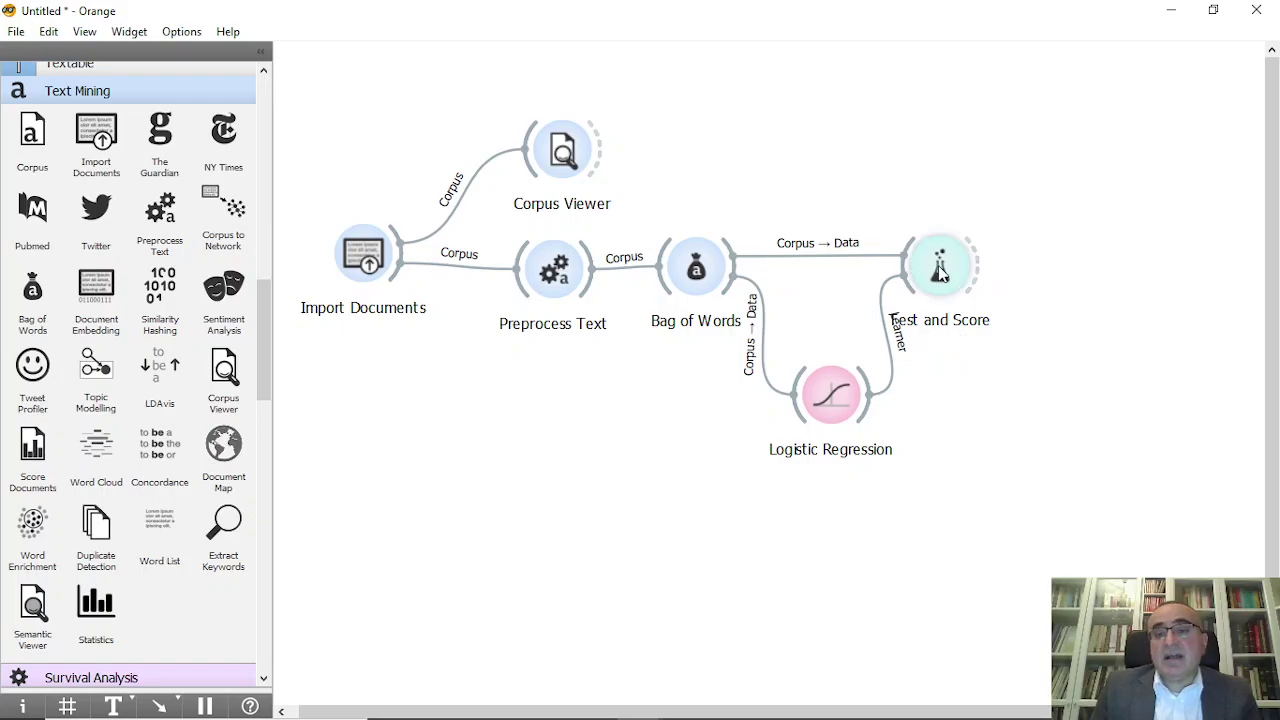
double_click(940, 268)
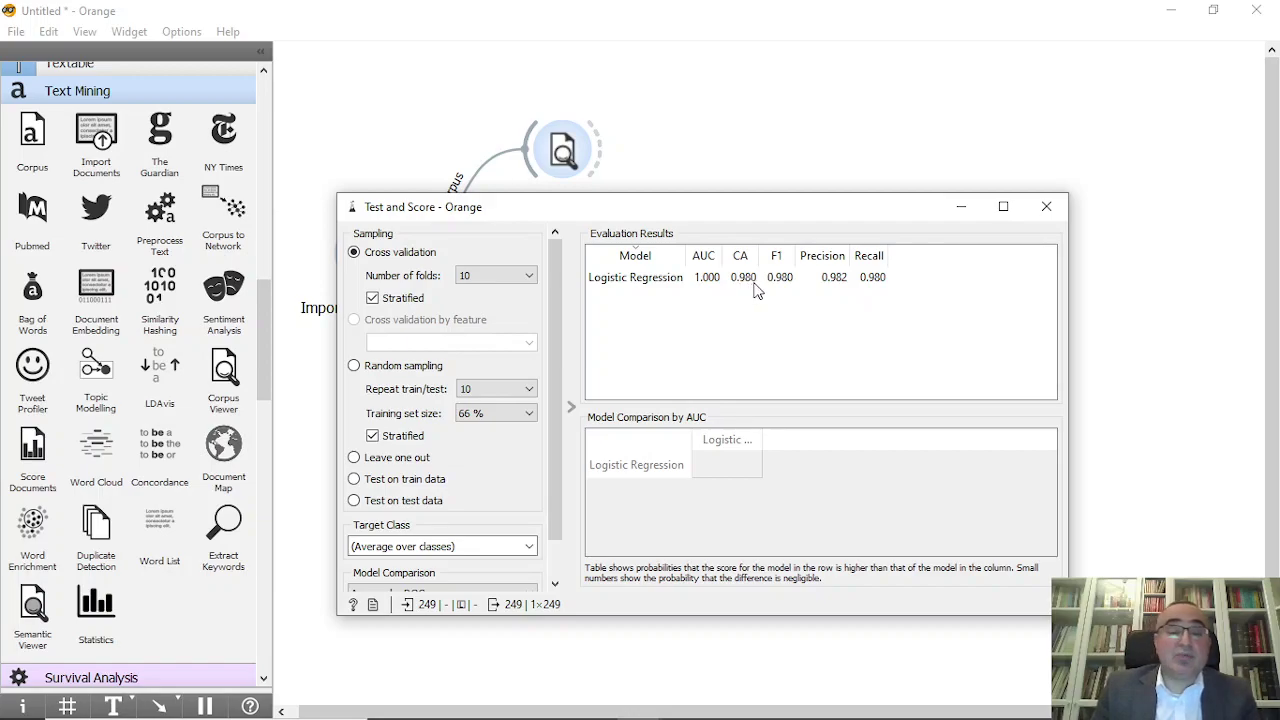
click(1047, 208)
Add a Confusion Matrix widget connected to the output of Test and Score, and open it to inspect the classifications.
drag(982, 266, 1048, 268)
text(con)
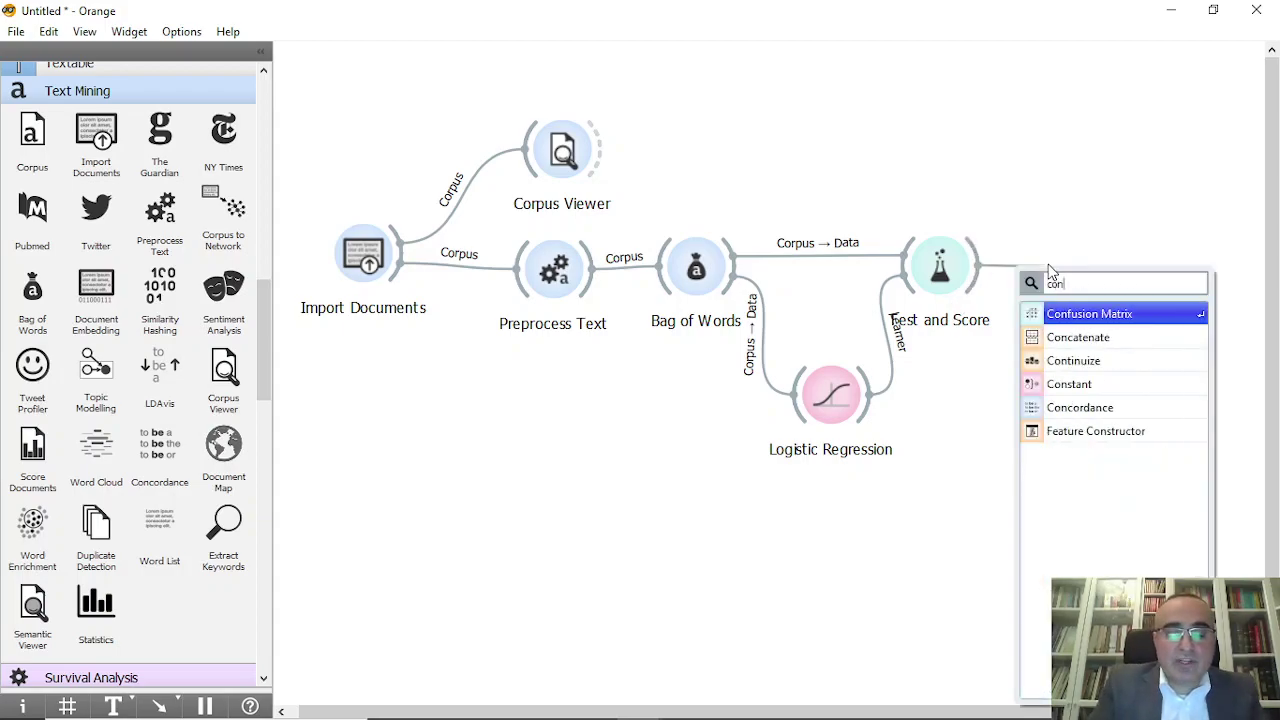
click(1100, 313)
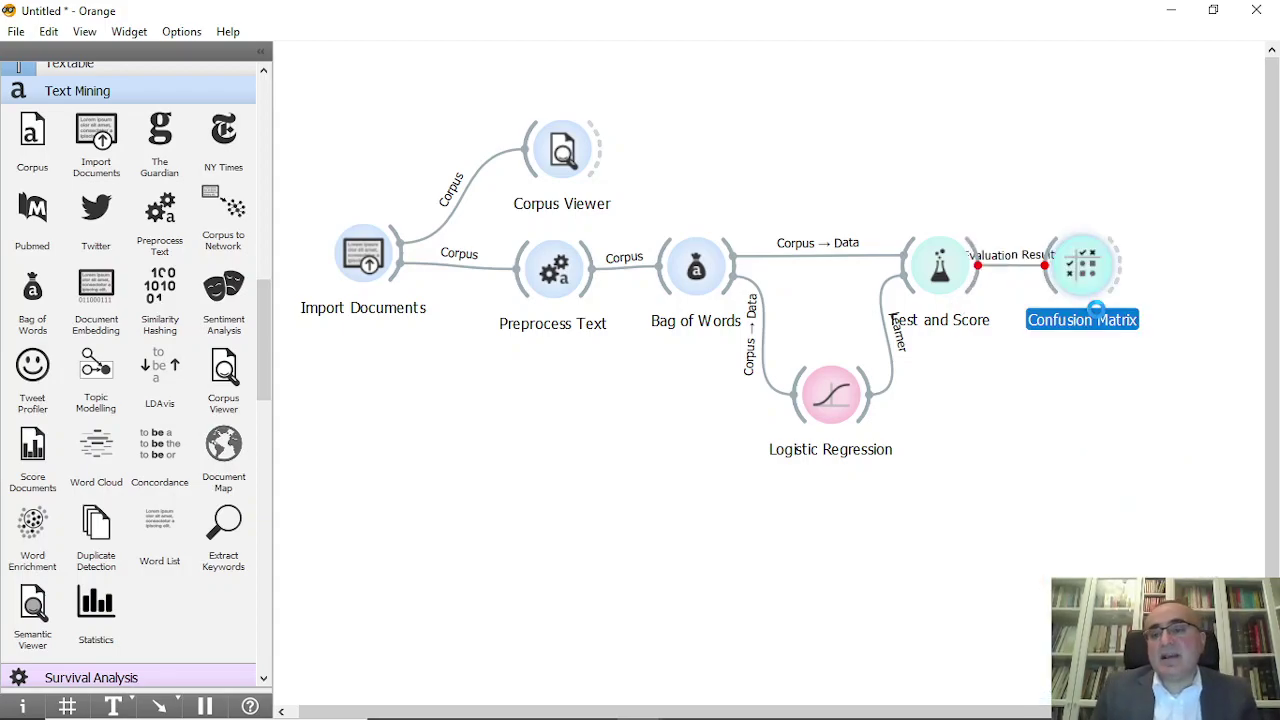
double_click(1089, 272)
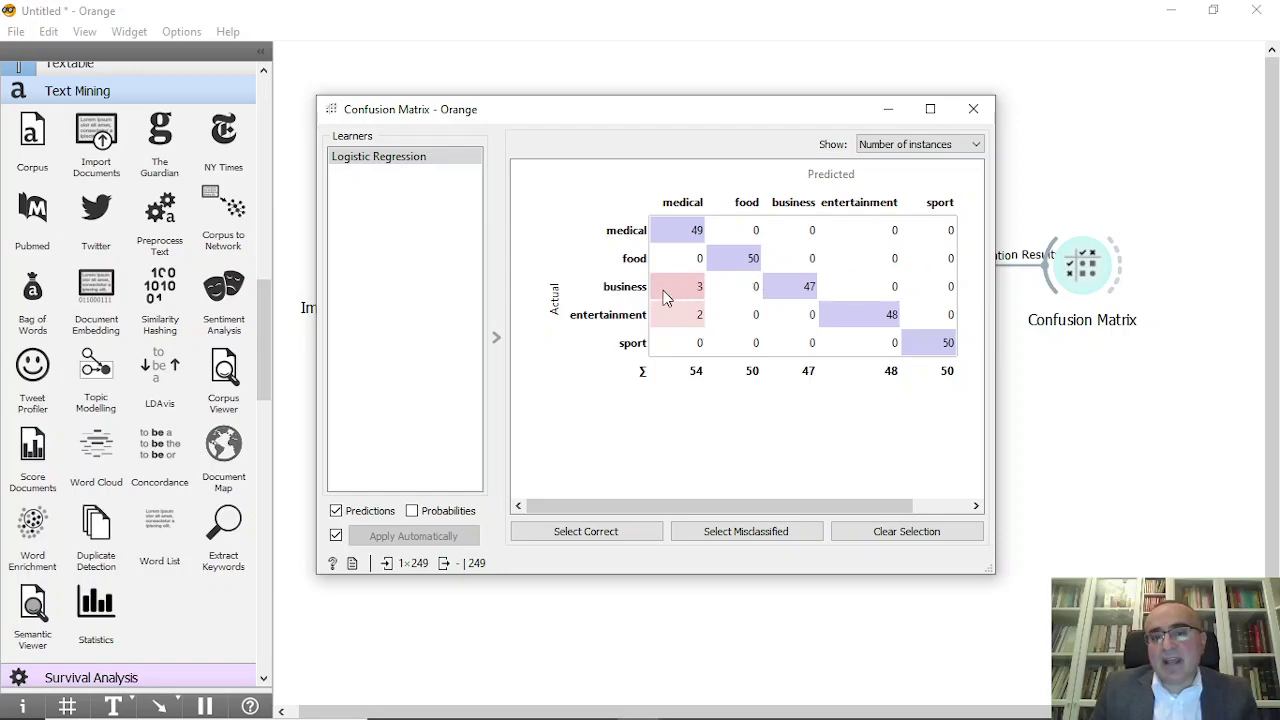
Add a second Corpus Viewer widget connected to the output of Confusion Matrix.
click(1169, 197)
right_click(1172, 190)
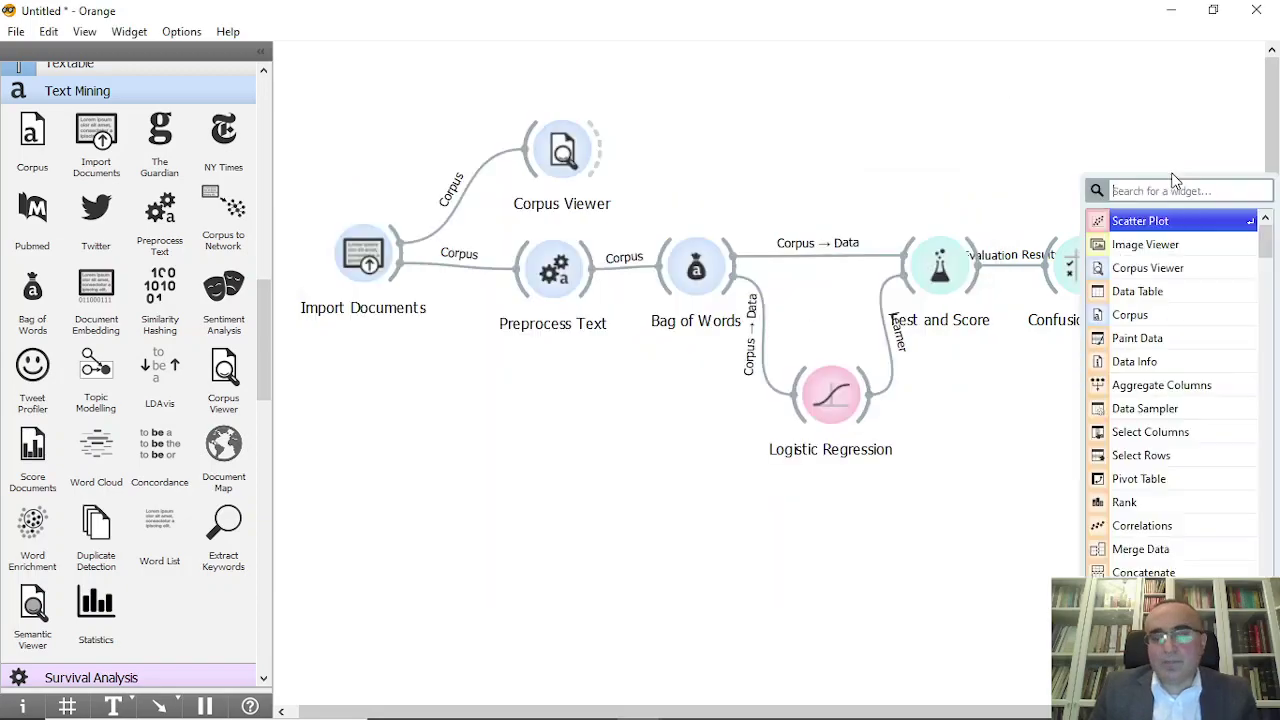
text(cor)
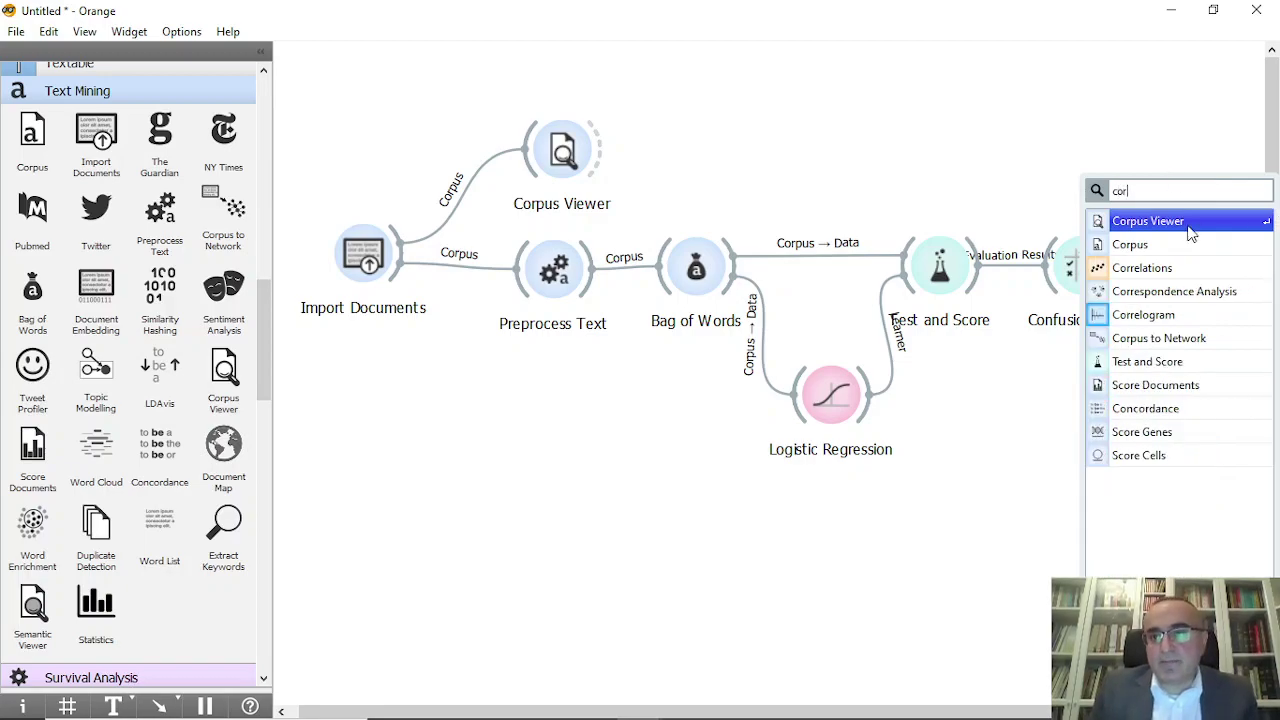
key(Return)
Select the business documents predicted as medical in the confusion matrix and open them in the connected Corpus Viewer.
double_click(1082, 268)
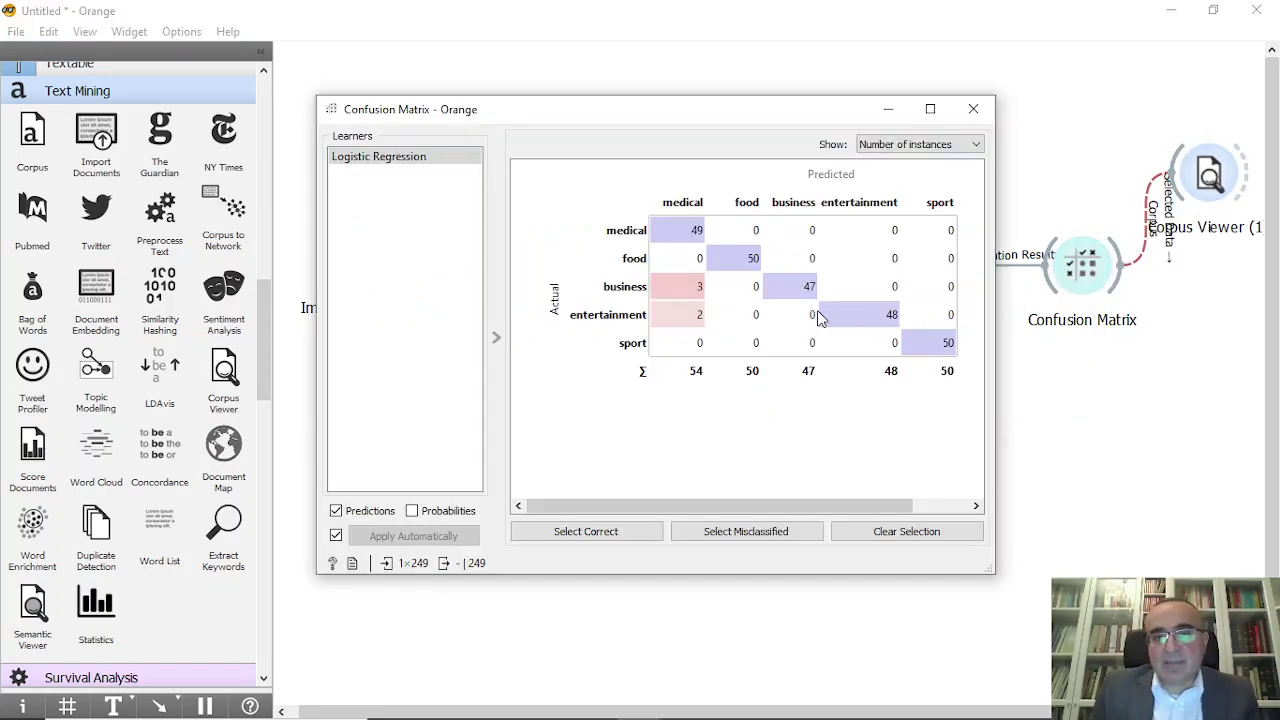
click(682, 286)
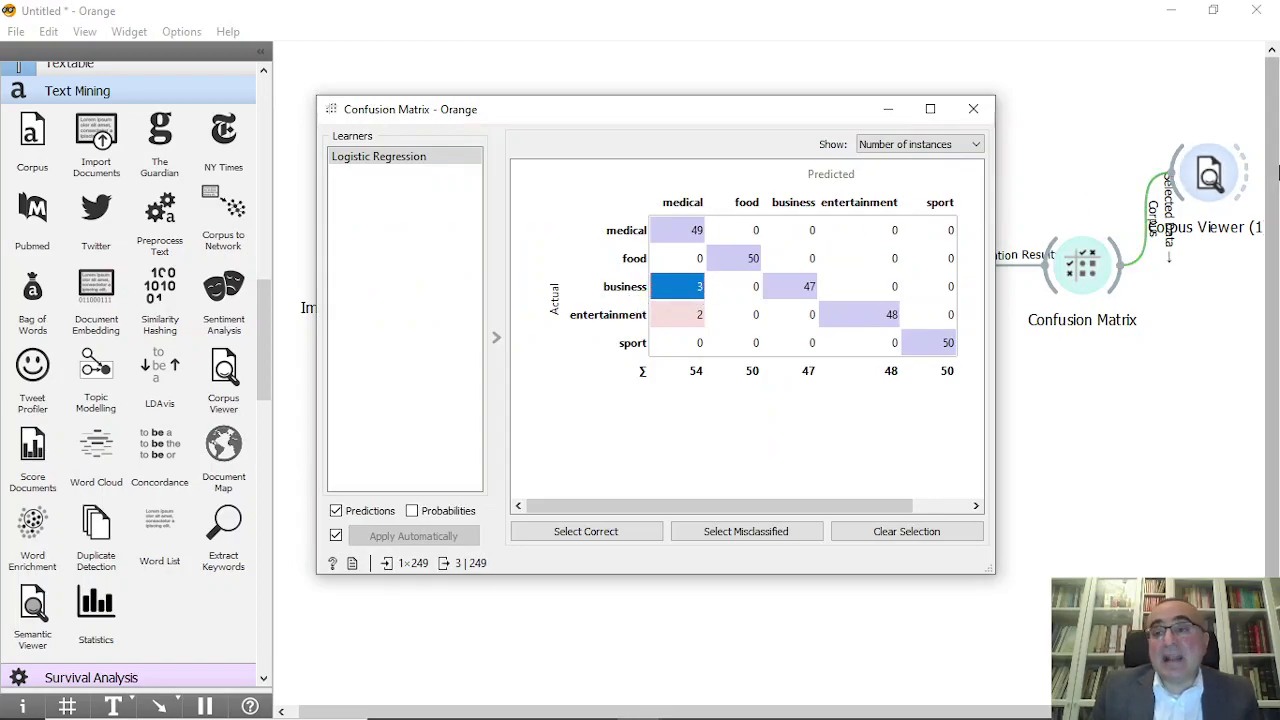
double_click(1180, 195)
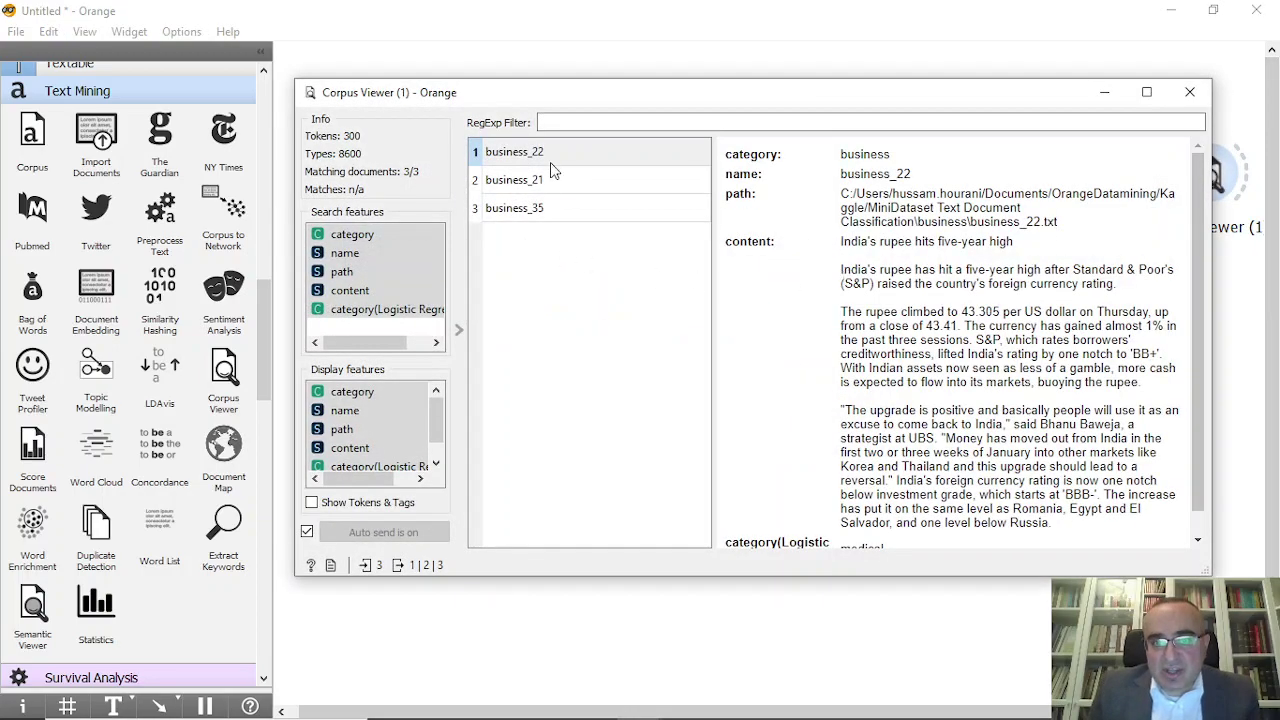
Read the misclassified documents business_22, business_21 and business_35 with their predicted category, and recheck the confusion matrix.
click(566, 154)
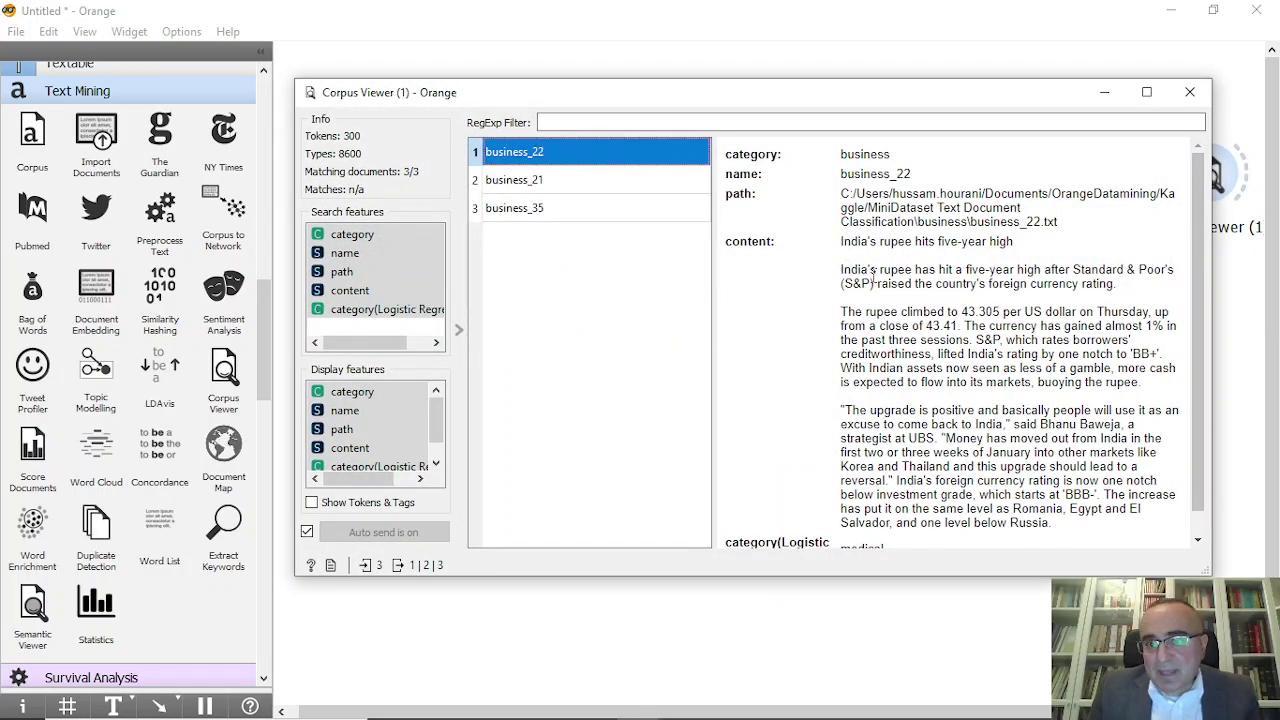
click(1030, 314)
scroll(1197, 318, down, 1)
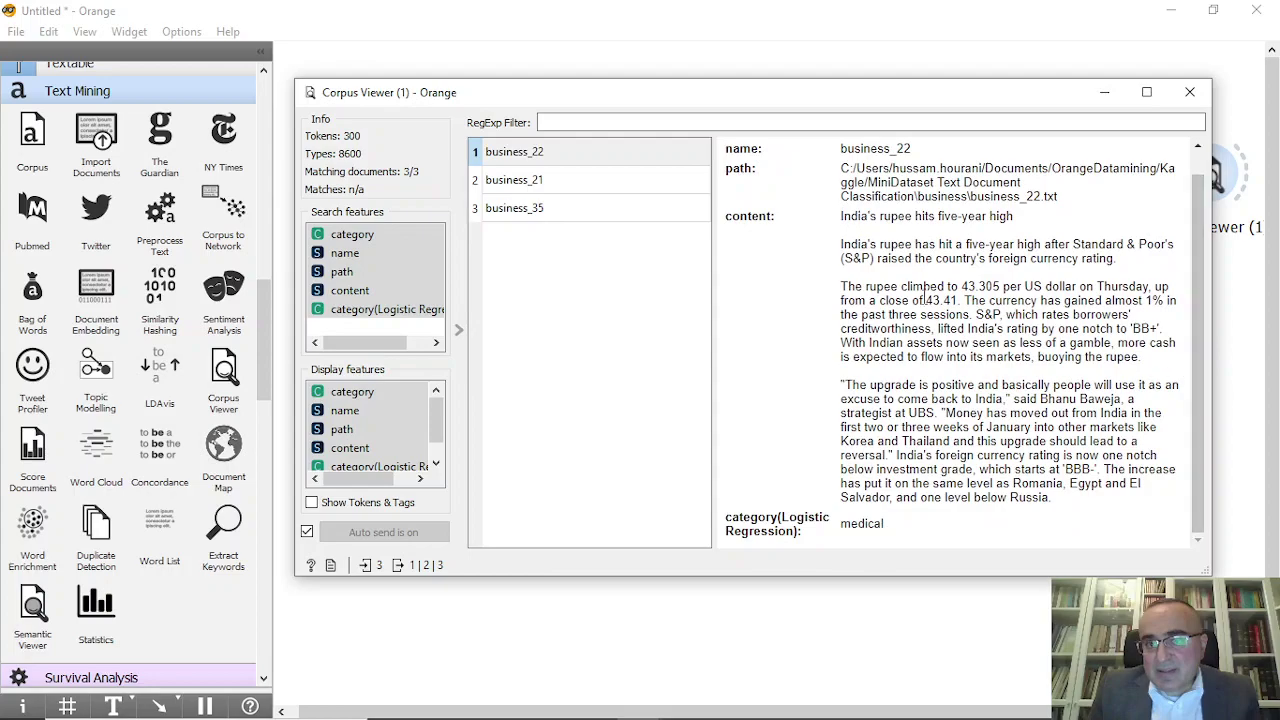
click(559, 185)
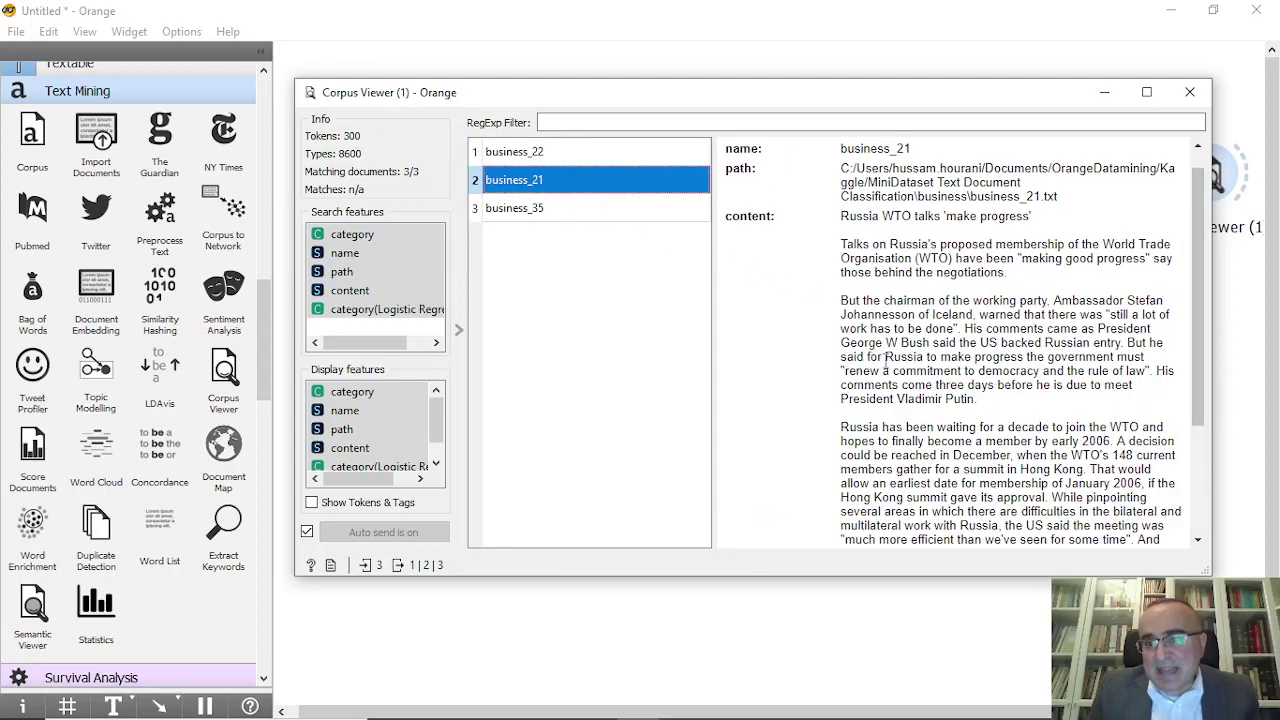
click(614, 207)
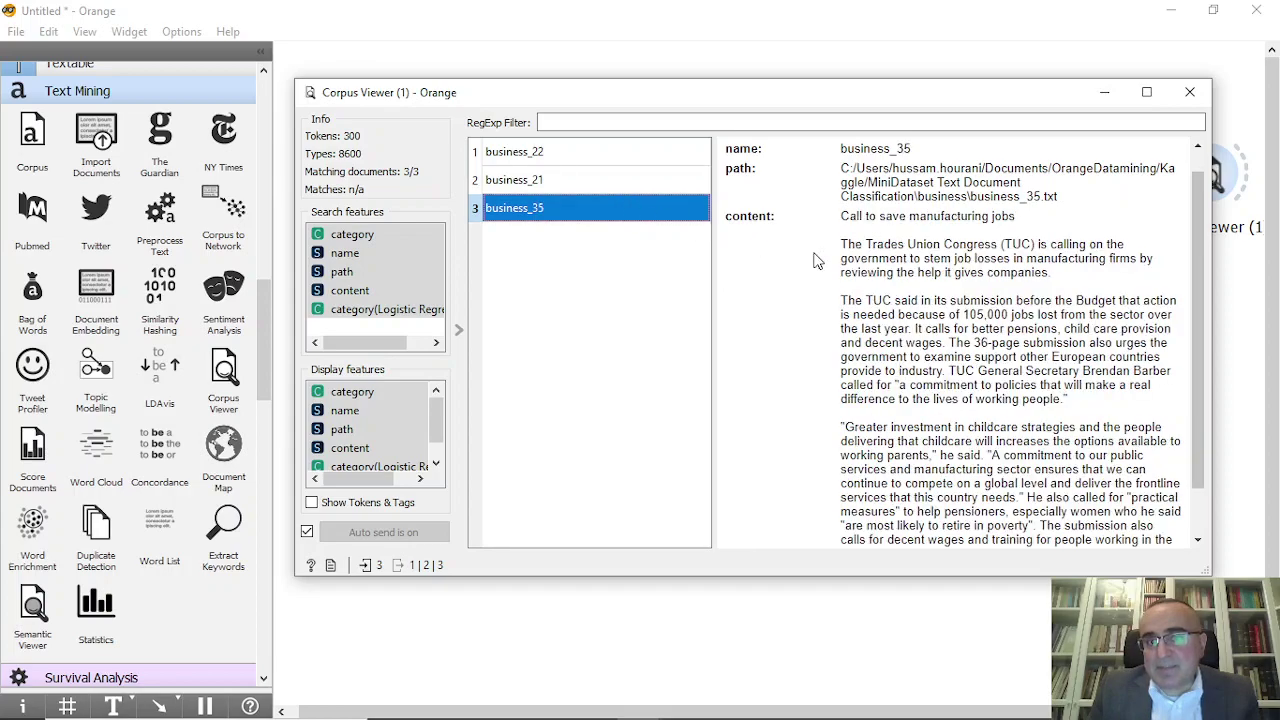
scroll(1003, 345, down, 1)
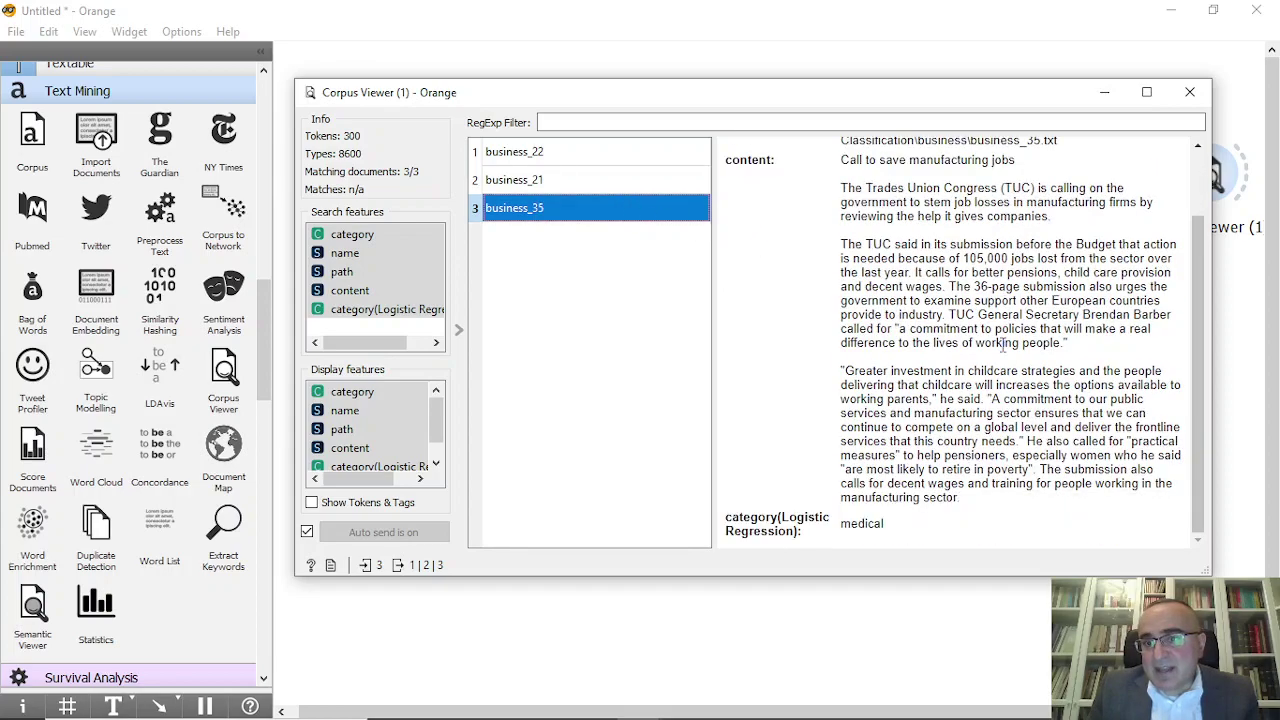
scroll(1025, 328, up, 2)
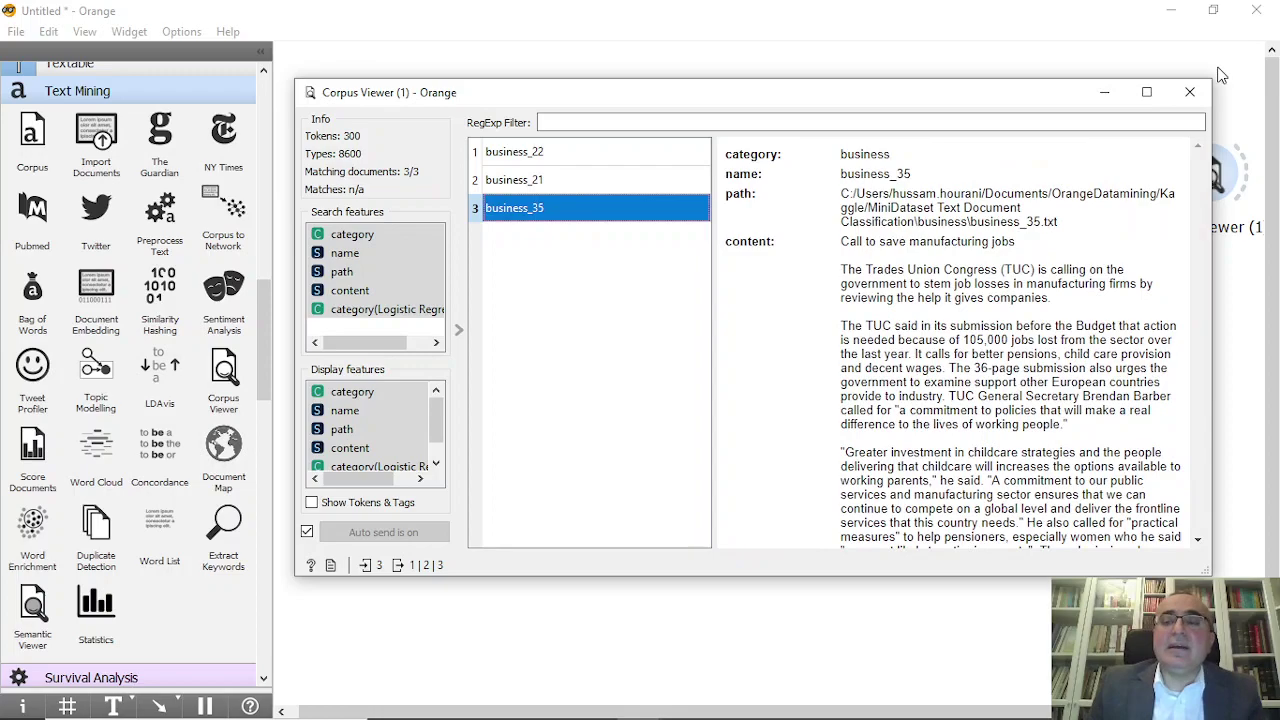
click(1190, 91)
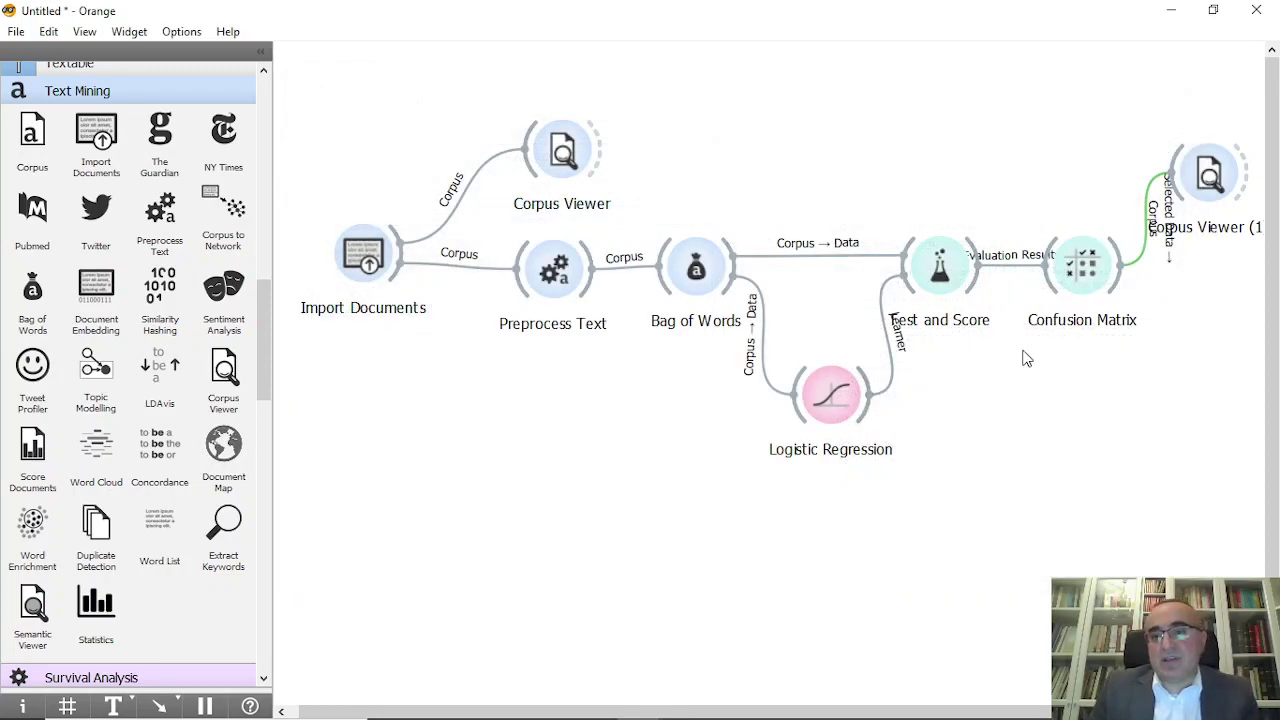
double_click(1091, 269)
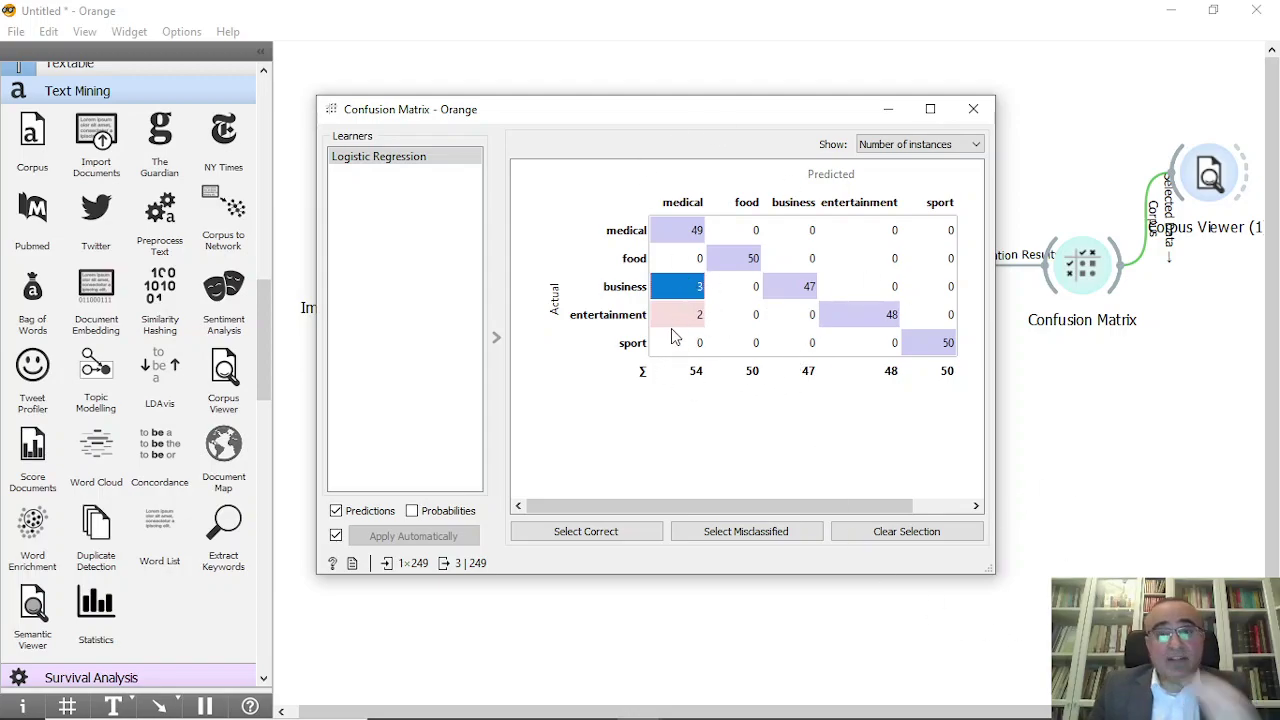
click(975, 109)
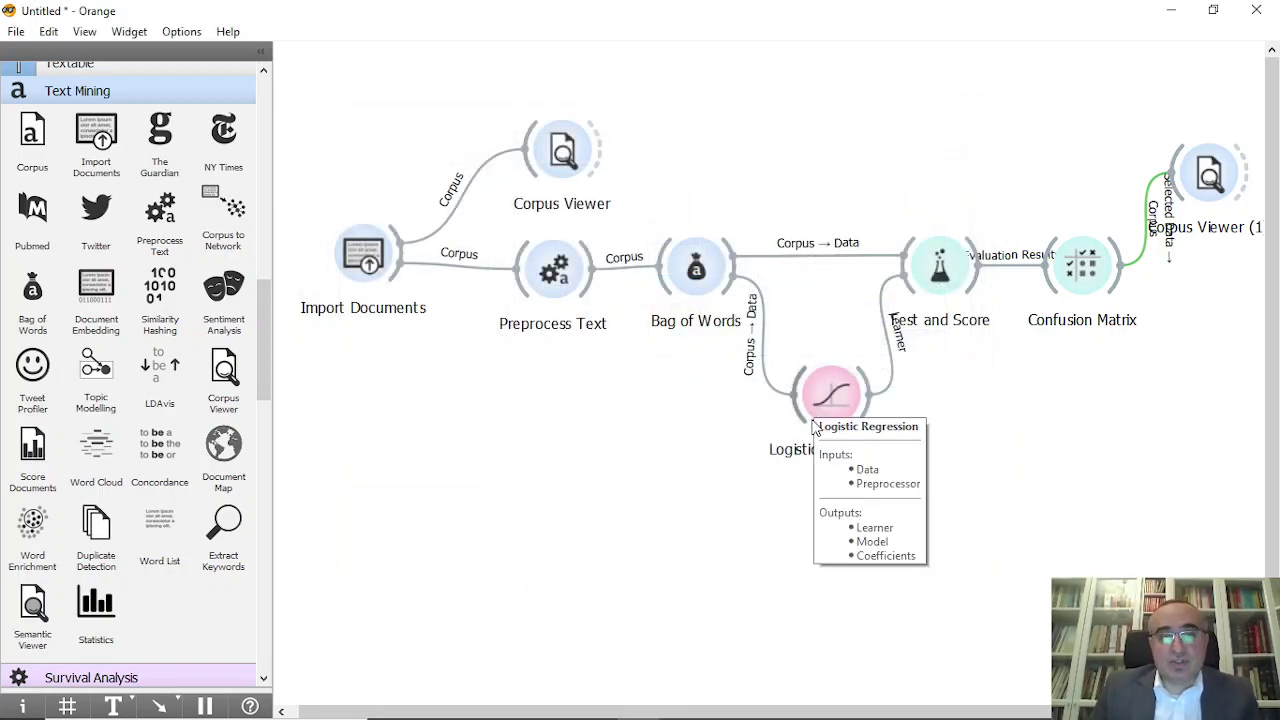
Switch to File Explorer and examine the text files in the Predict MiniDataset Text Document Classification folder, and minimise the window.
mouse_move(497, 712)
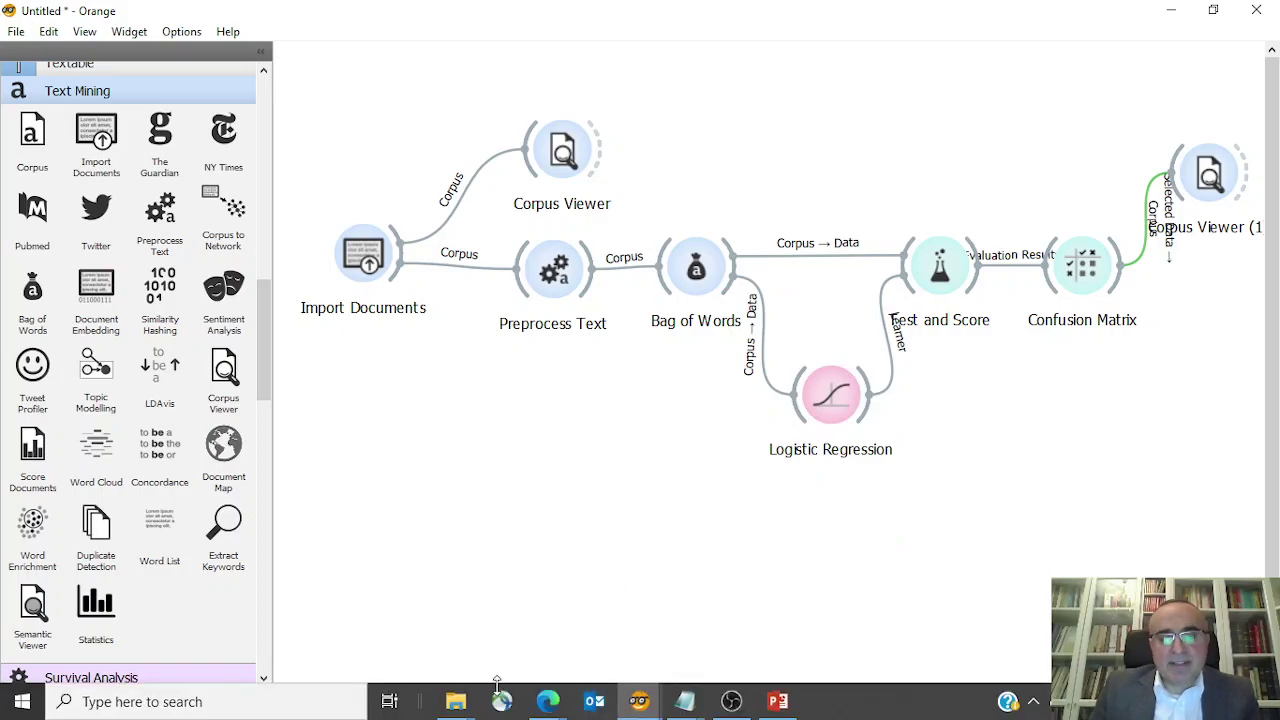
mouse_move(455, 707)
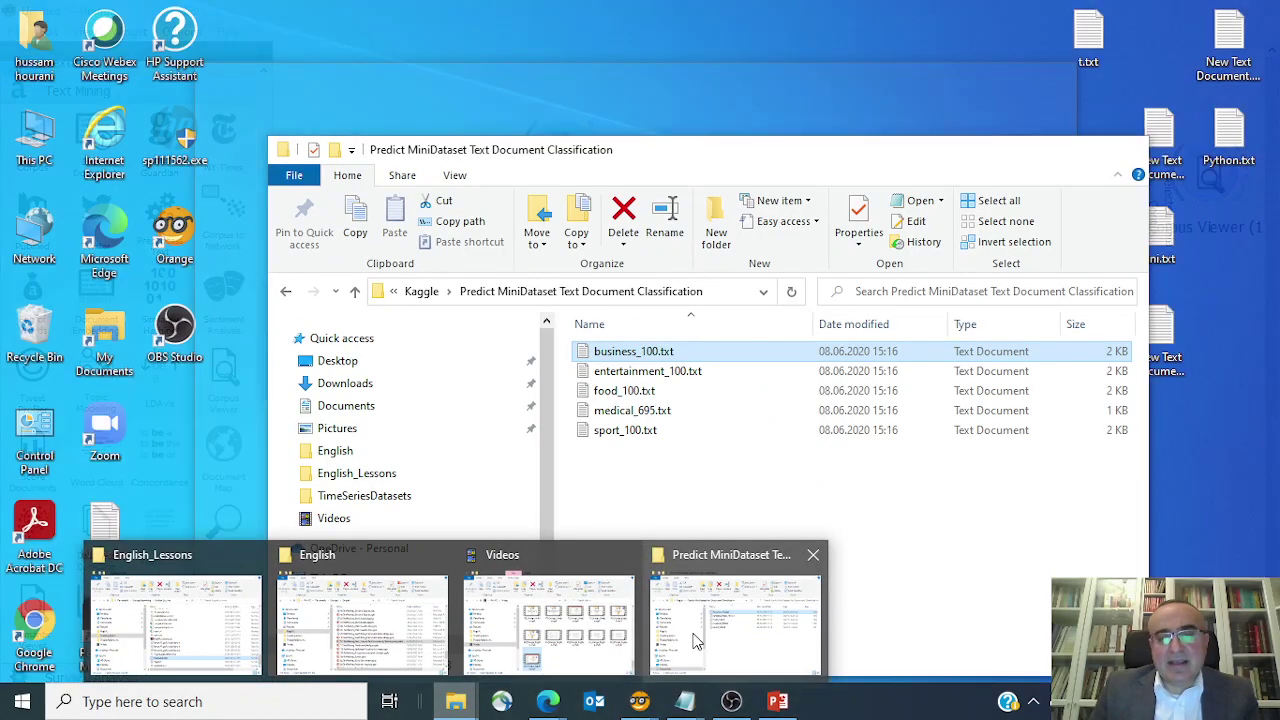
click(708, 630)
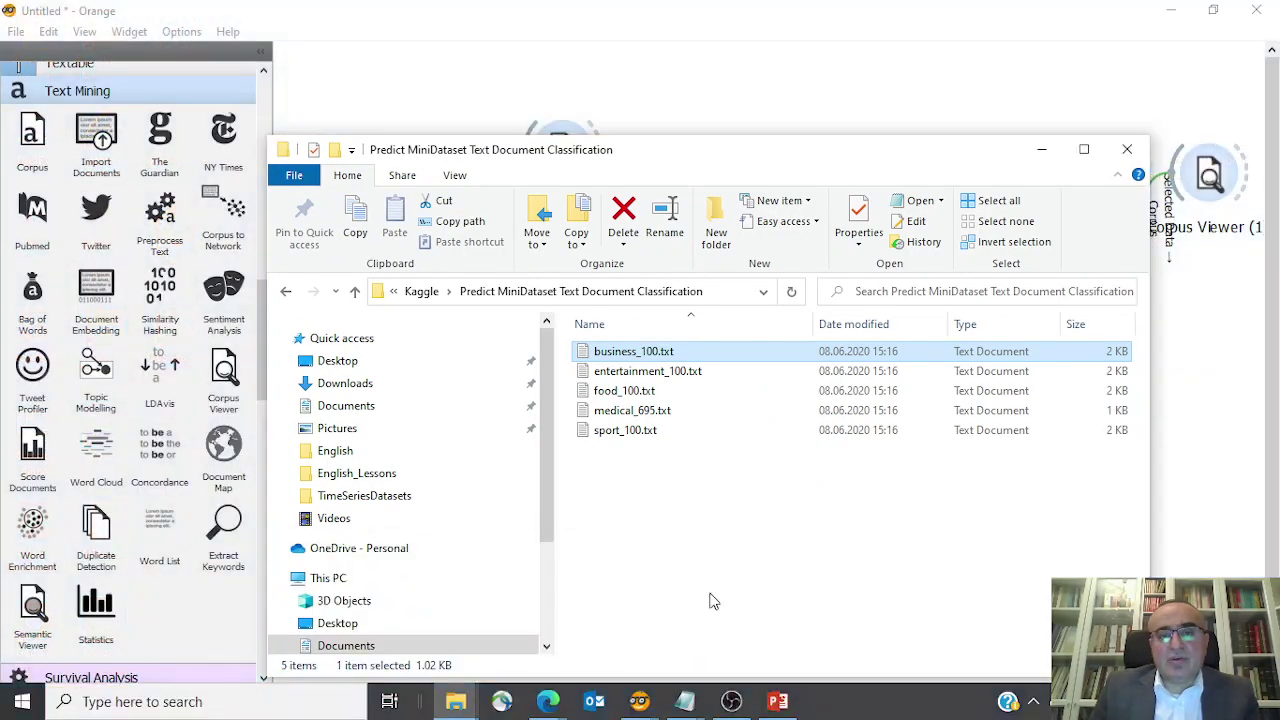
click(430, 292)
double_click(640, 413)
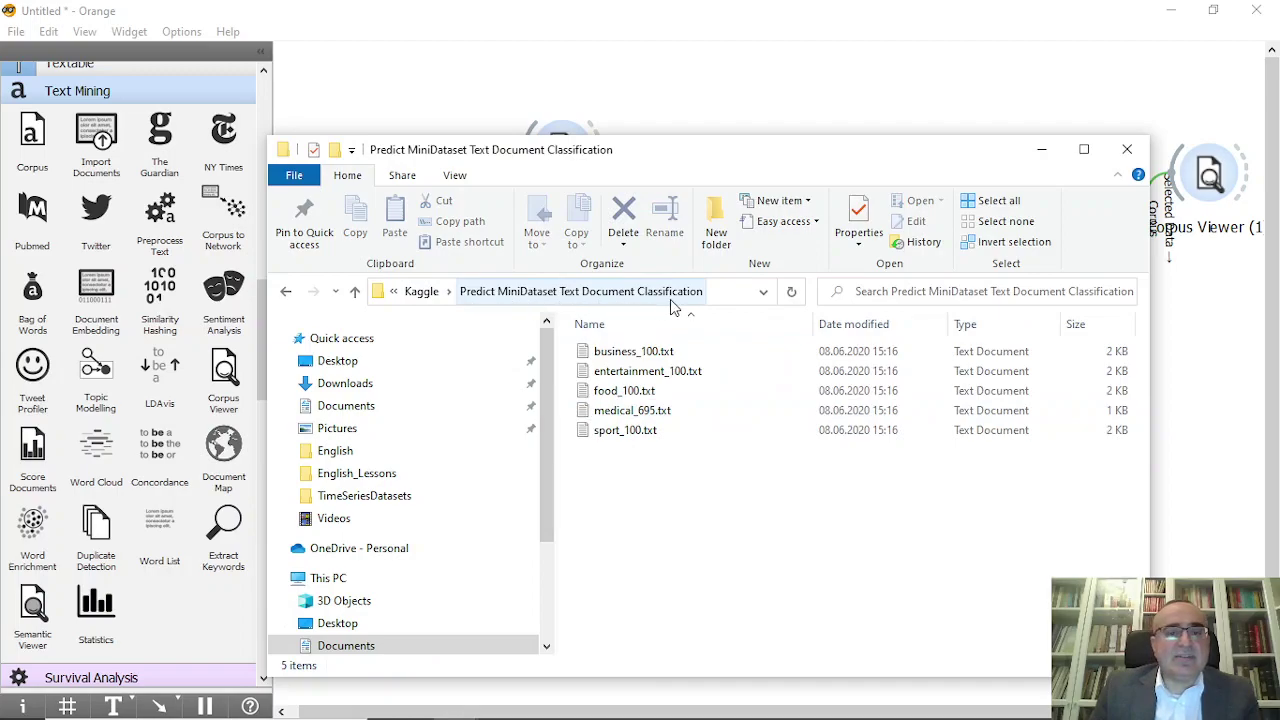
drag(712, 472, 574, 340)
click(693, 482)
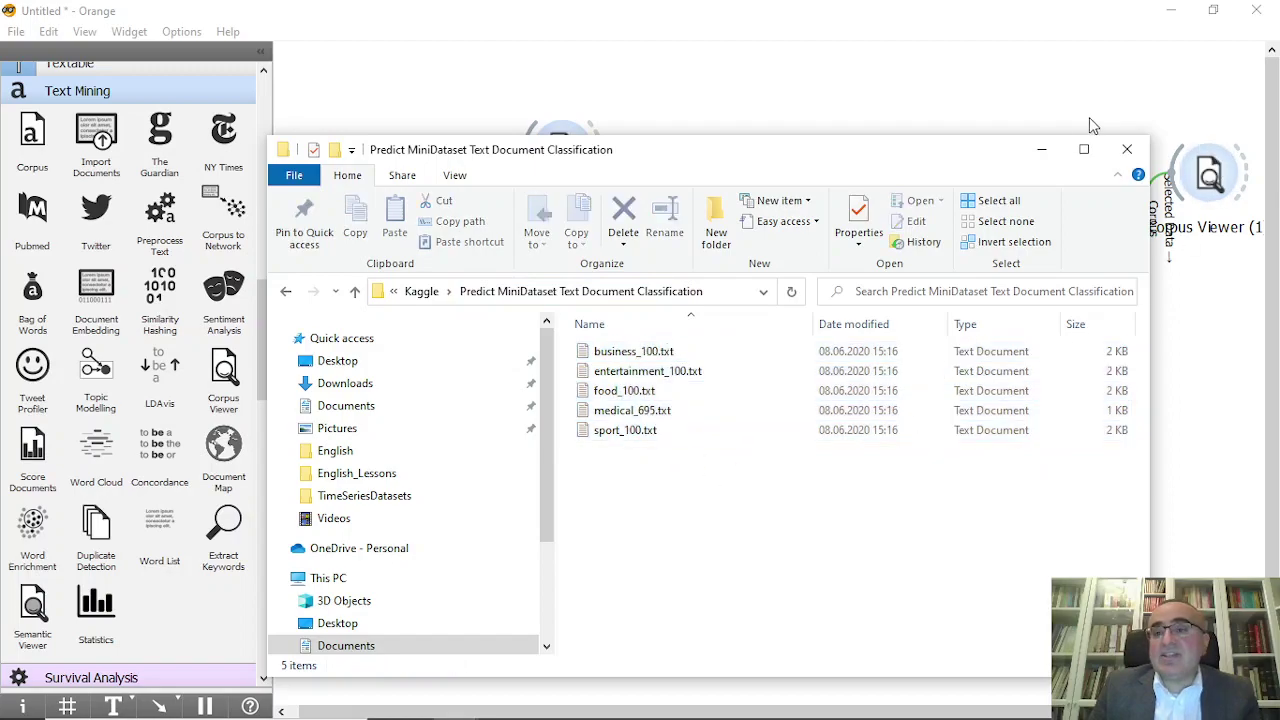
click(1041, 148)
Add a Predictions widget that receives the model from Logistic Regression.
drag(864, 408, 925, 520)
text(pre)
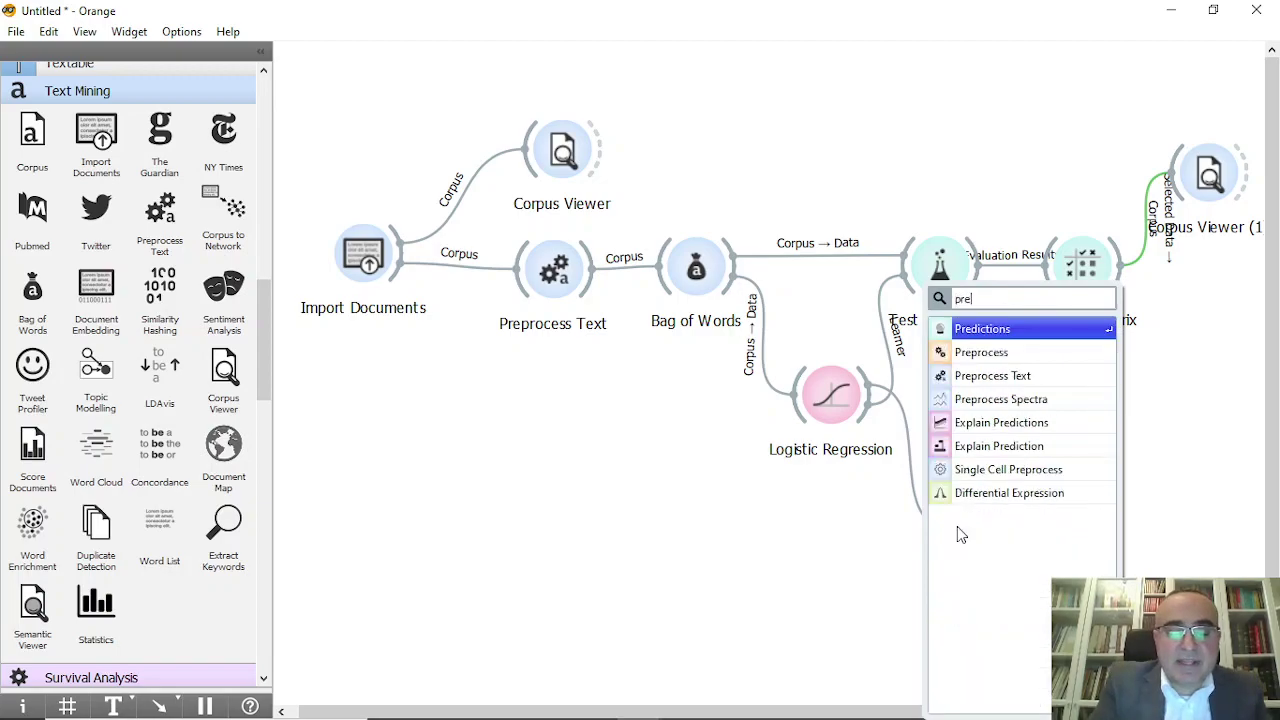
click(1018, 329)
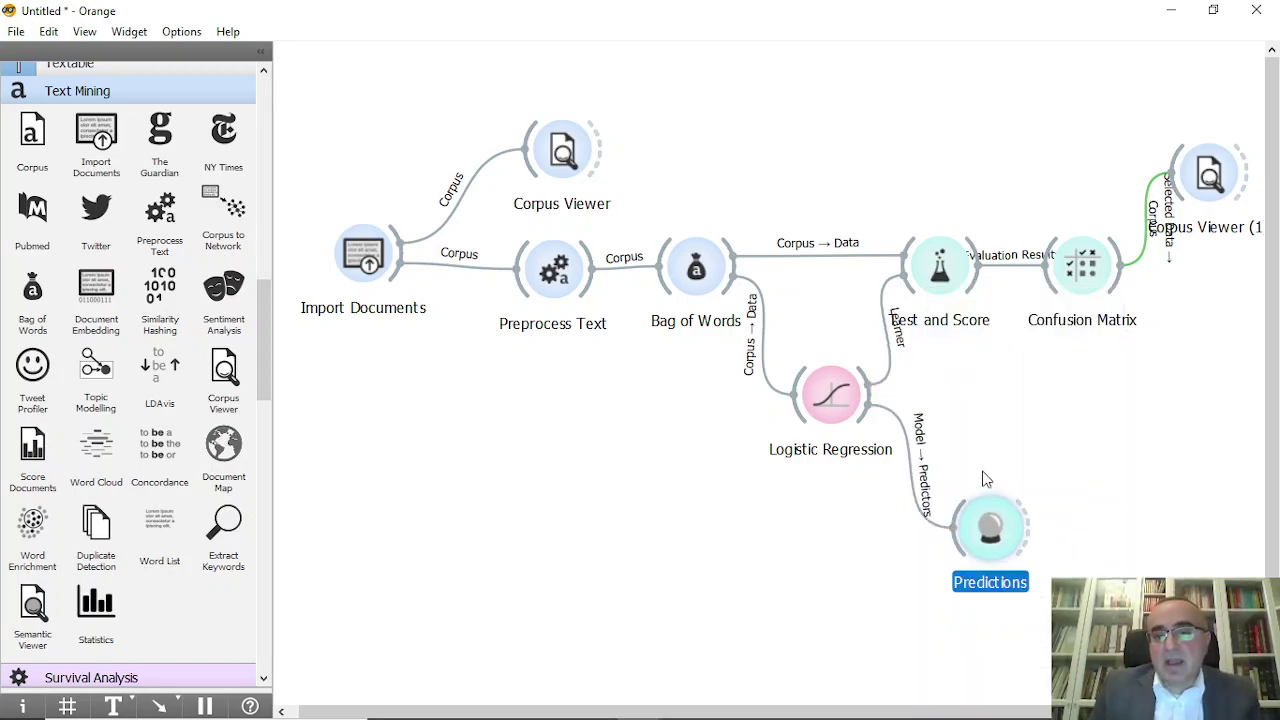
Add a second Import Documents widget that supplies its corpus as data to the Predictions widget.
drag(956, 522, 684, 549)
text(c)
key(BackSpace)
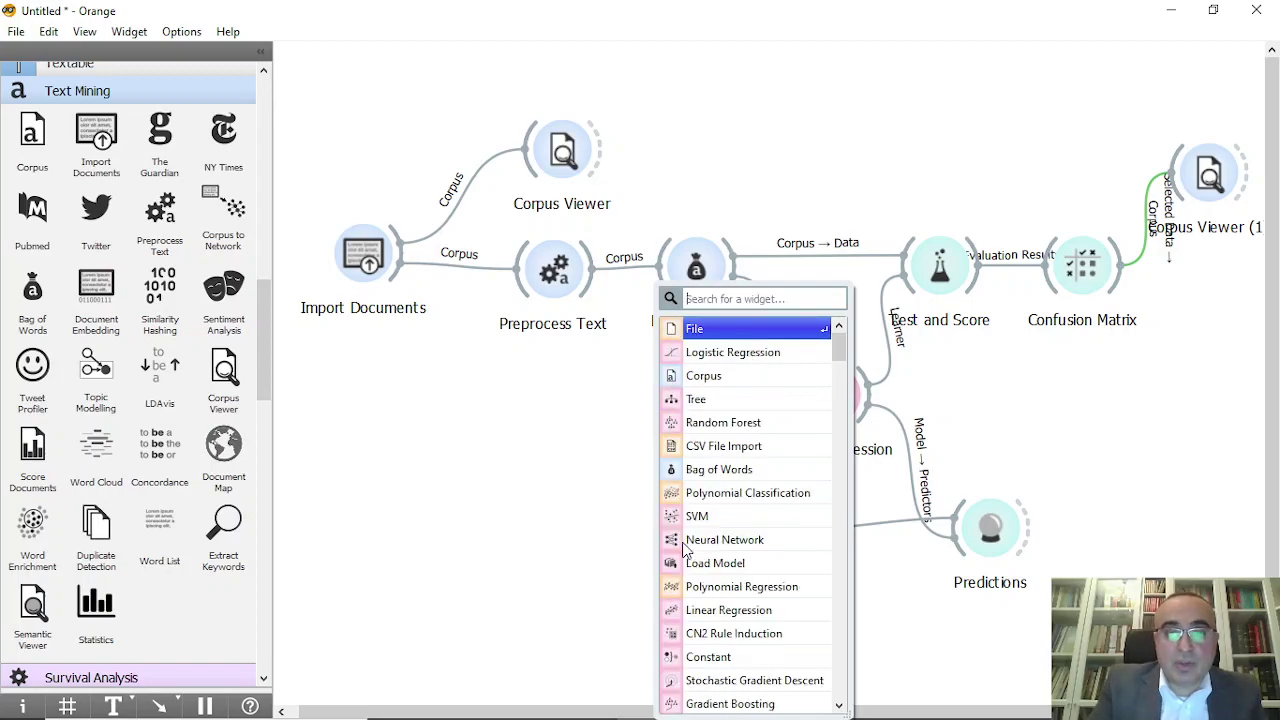
text(imp)
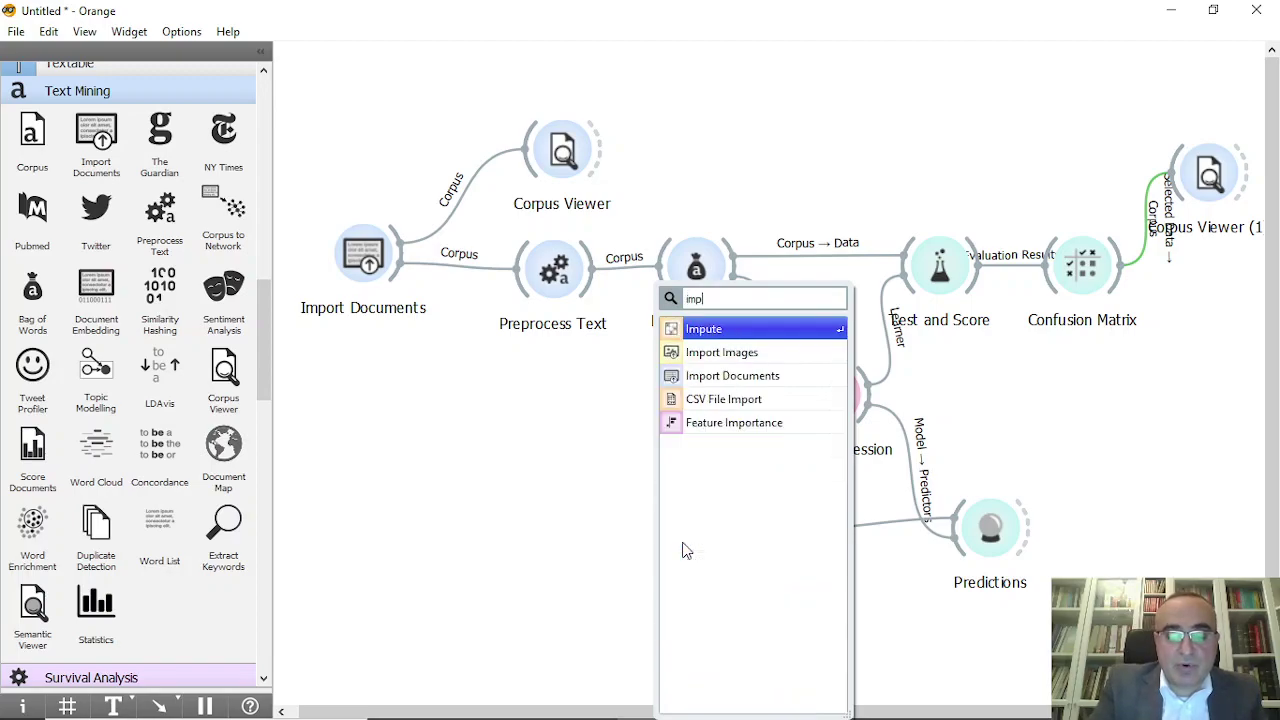
click(777, 375)
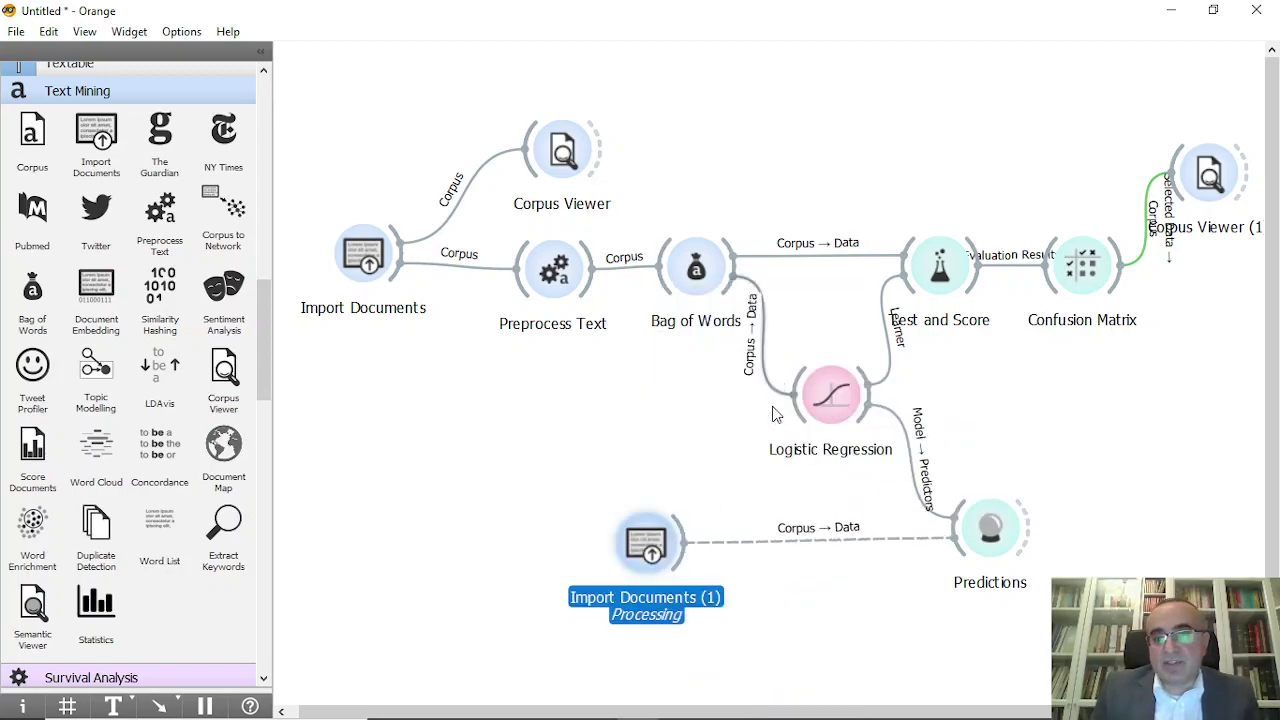
Stop the running import in Import Documents (1) and set its source folder to Predict MiniDataset Text Document Classification.
double_click(667, 540)
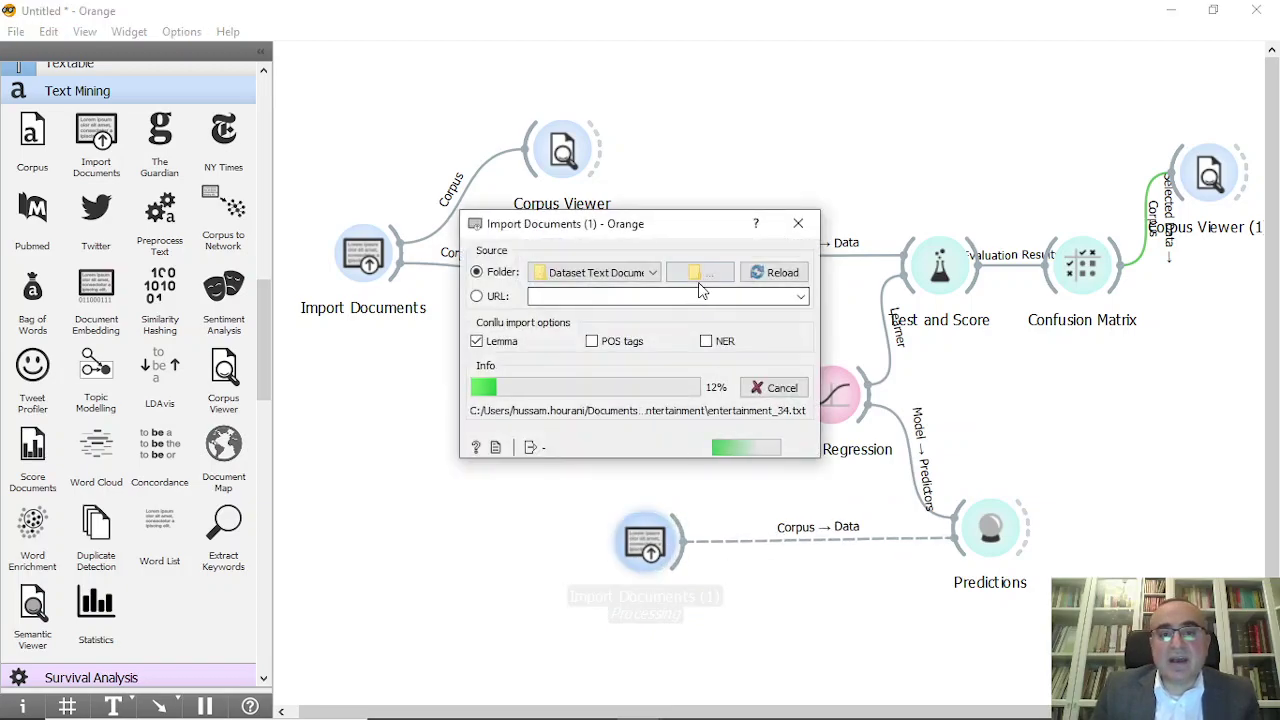
click(776, 387)
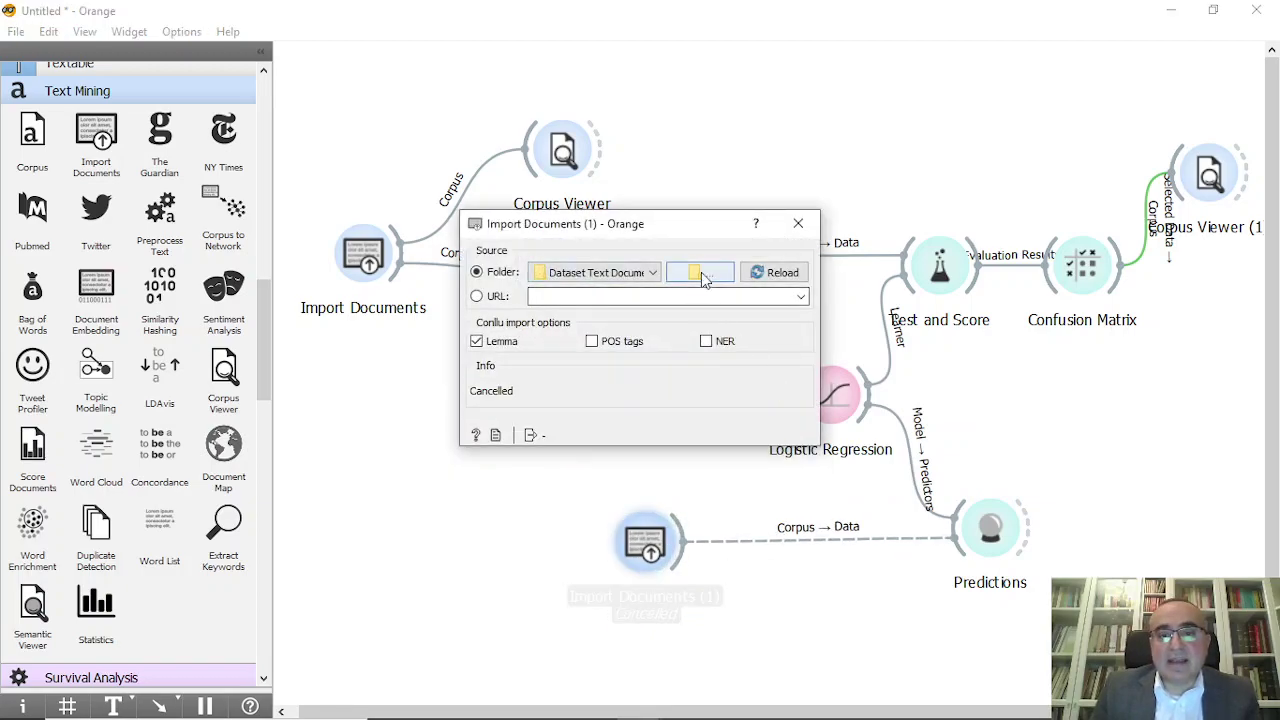
click(708, 276)
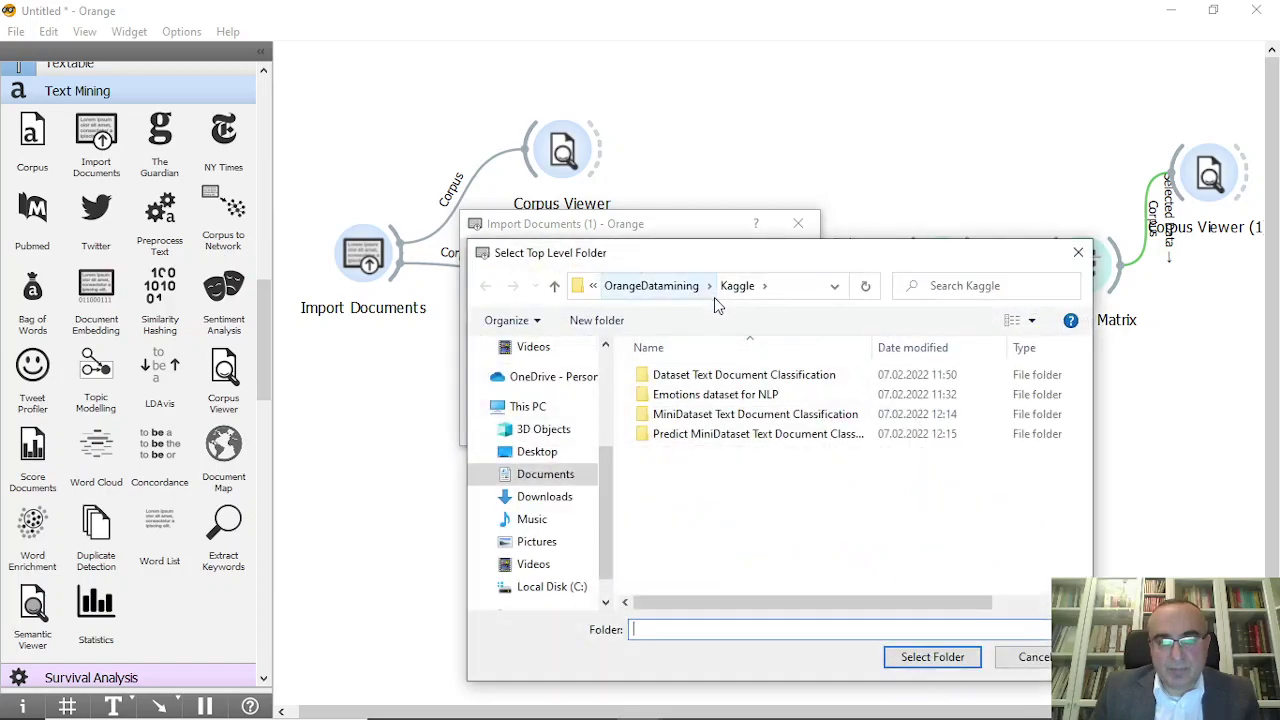
double_click(712, 438)
click(615, 288)
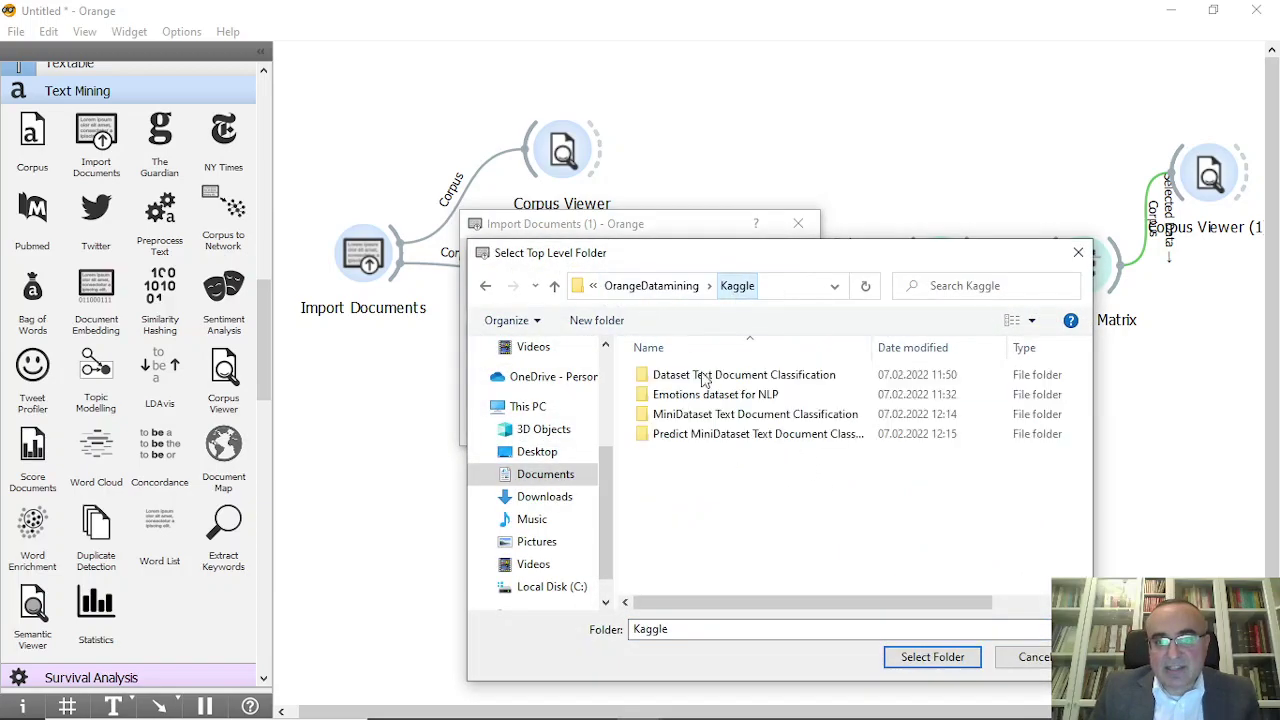
click(735, 438)
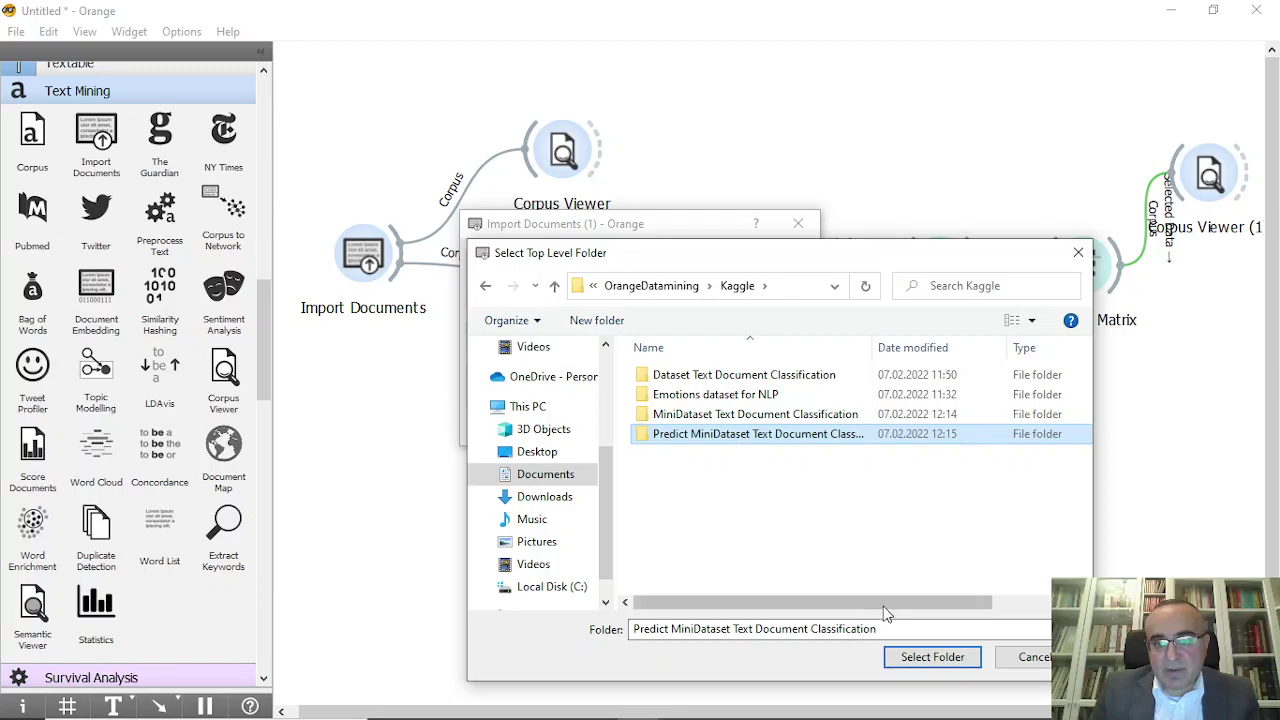
click(955, 664)
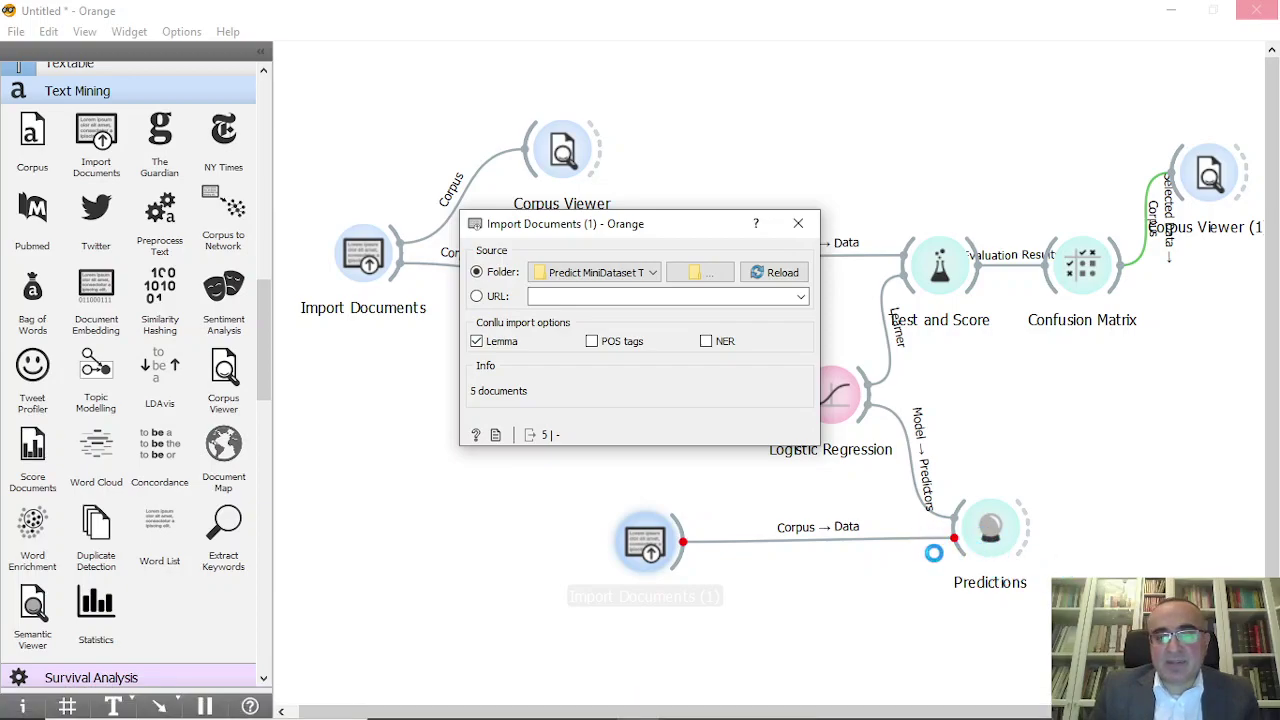
Examine the predicted category of each new document in Predictions, comparing the business, entertainment and medical probabilities, and close the window.
double_click(975, 535)
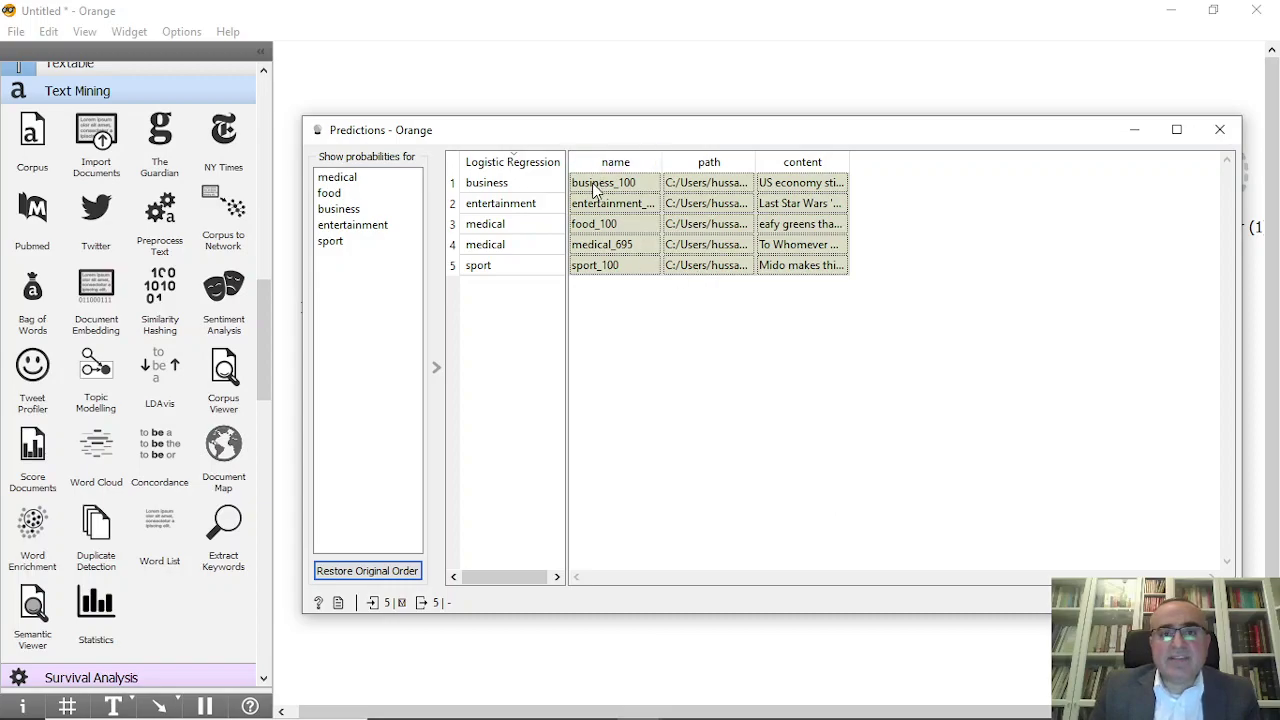
click(516, 228)
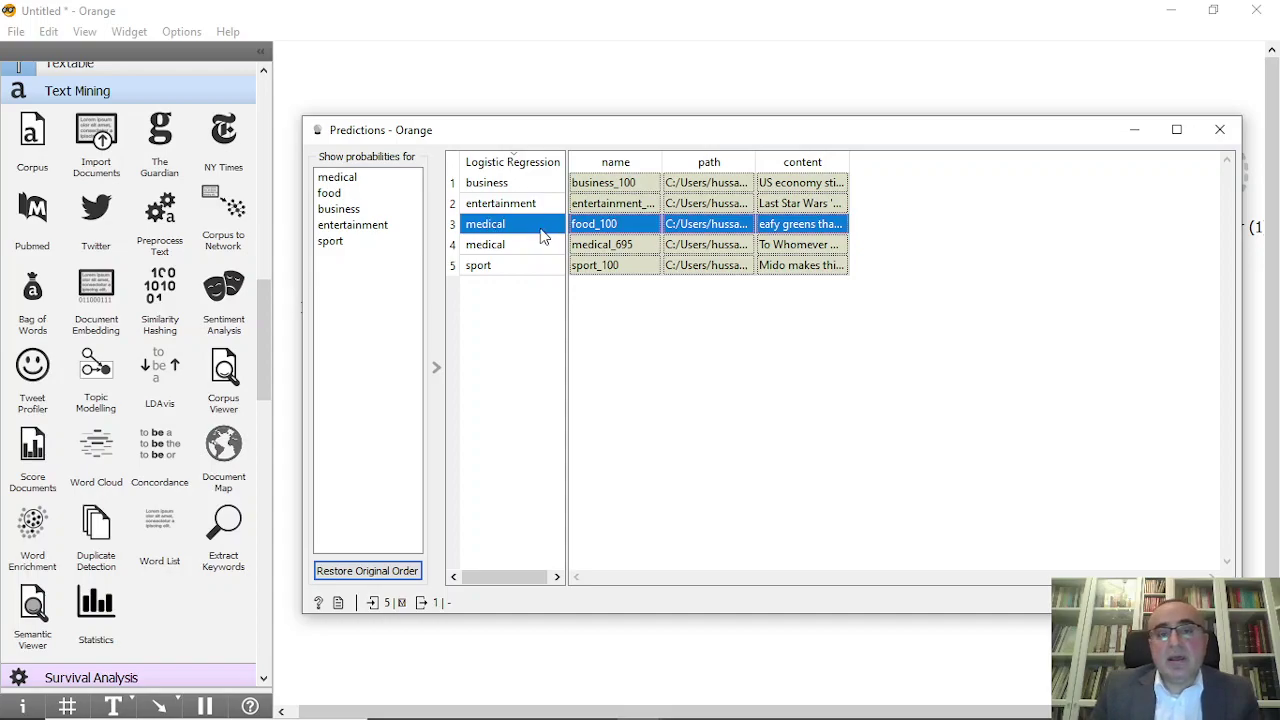
click(483, 185)
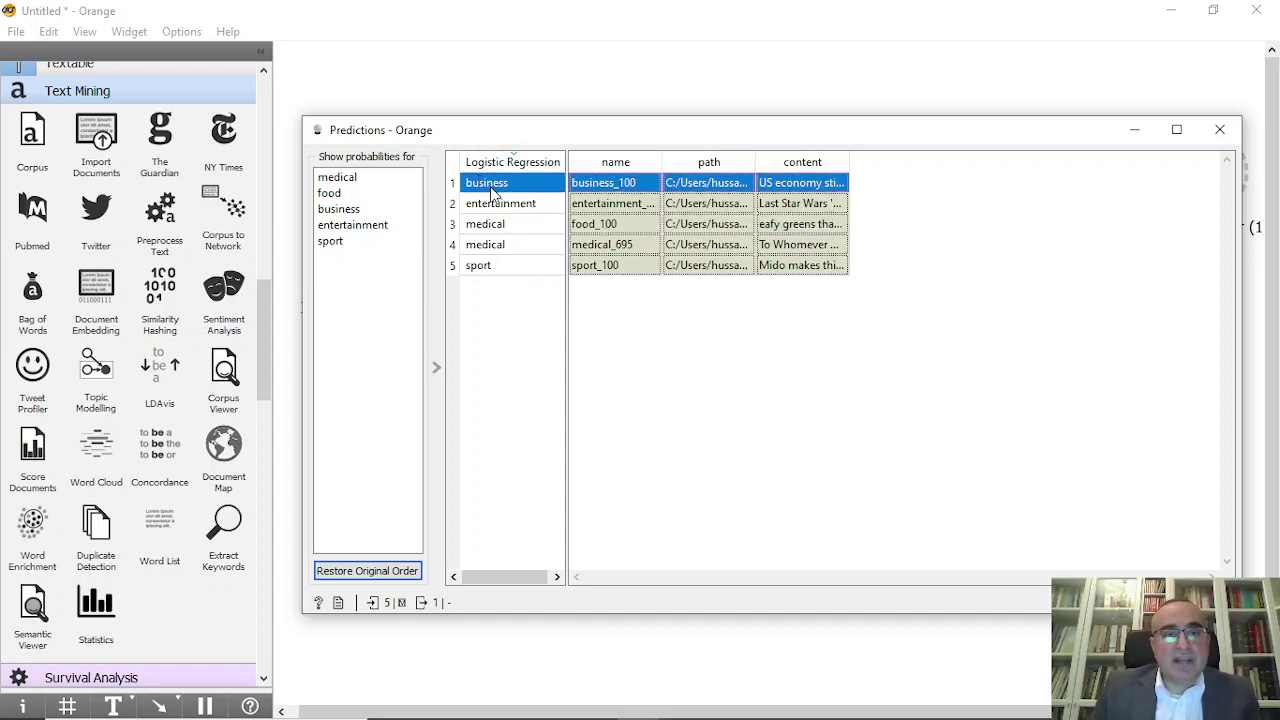
click(360, 209)
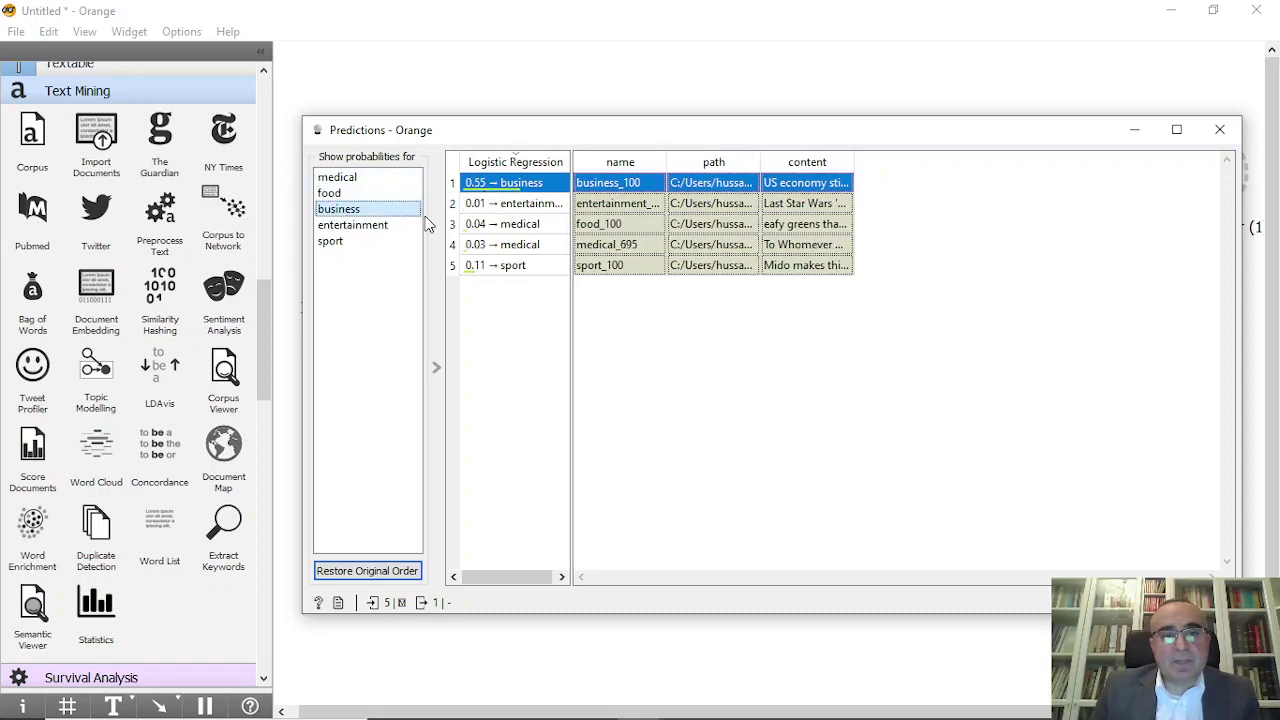
click(516, 208)
click(370, 225)
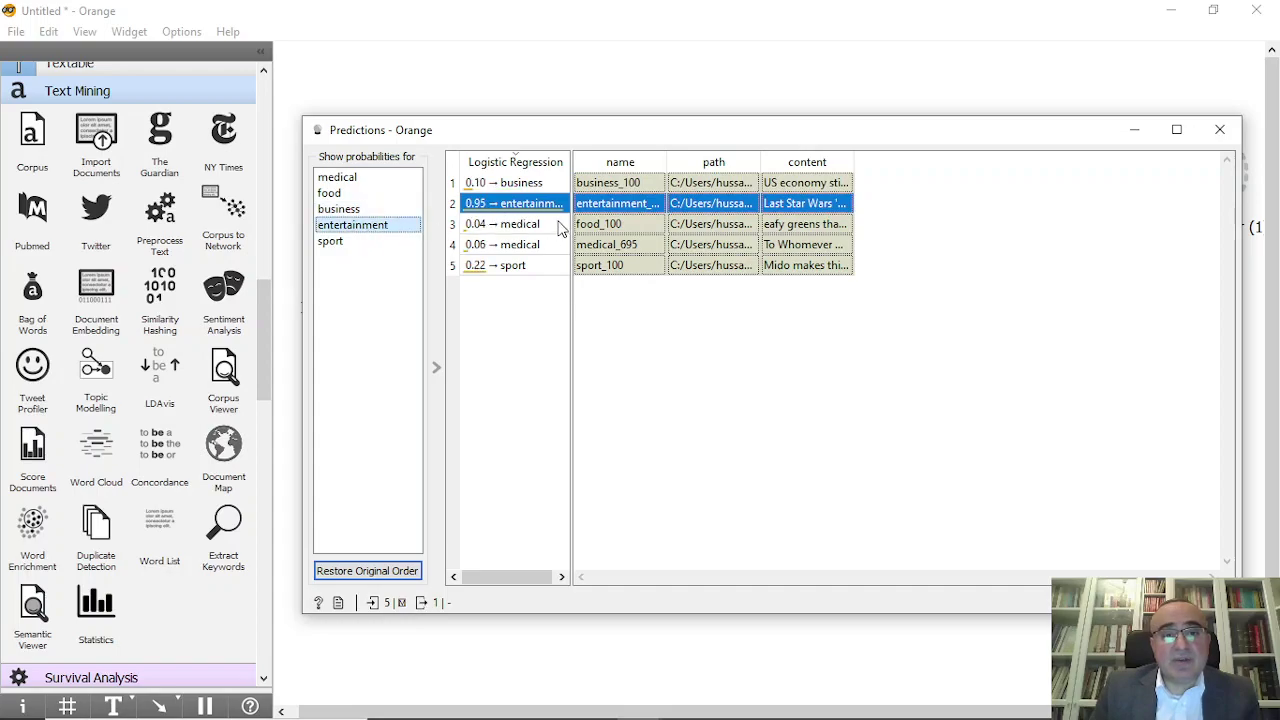
click(510, 228)
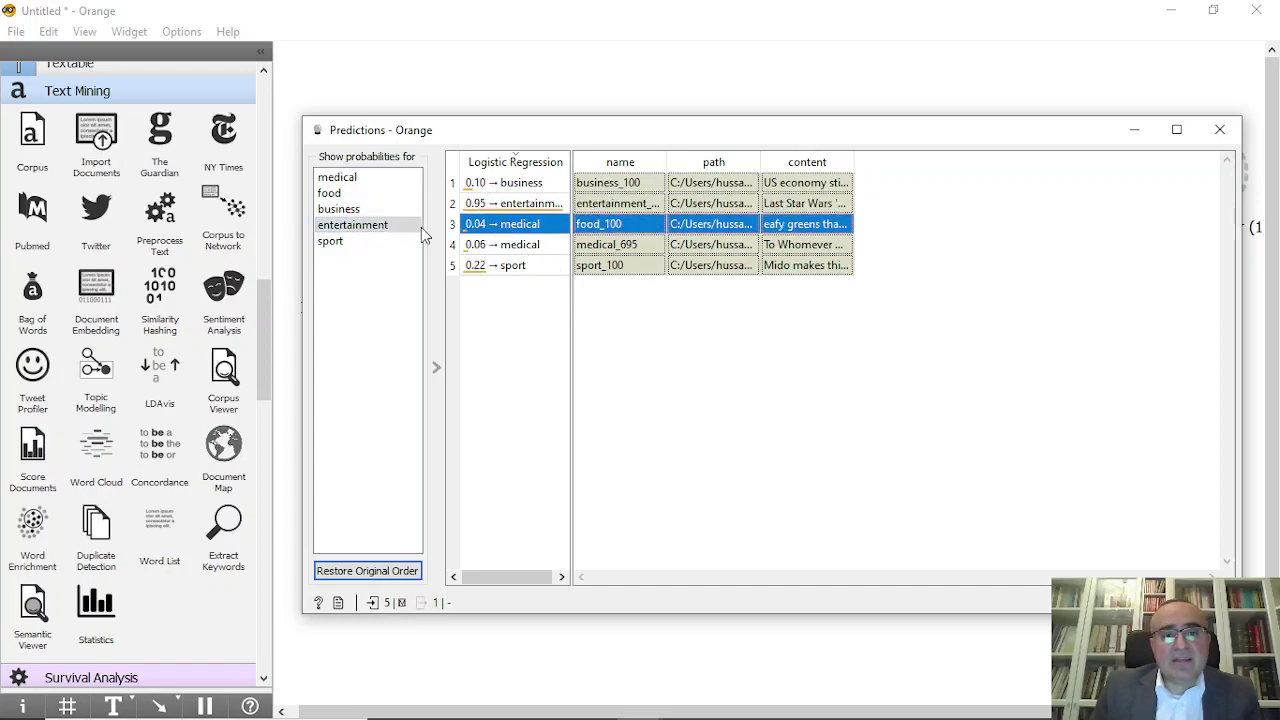
click(346, 178)
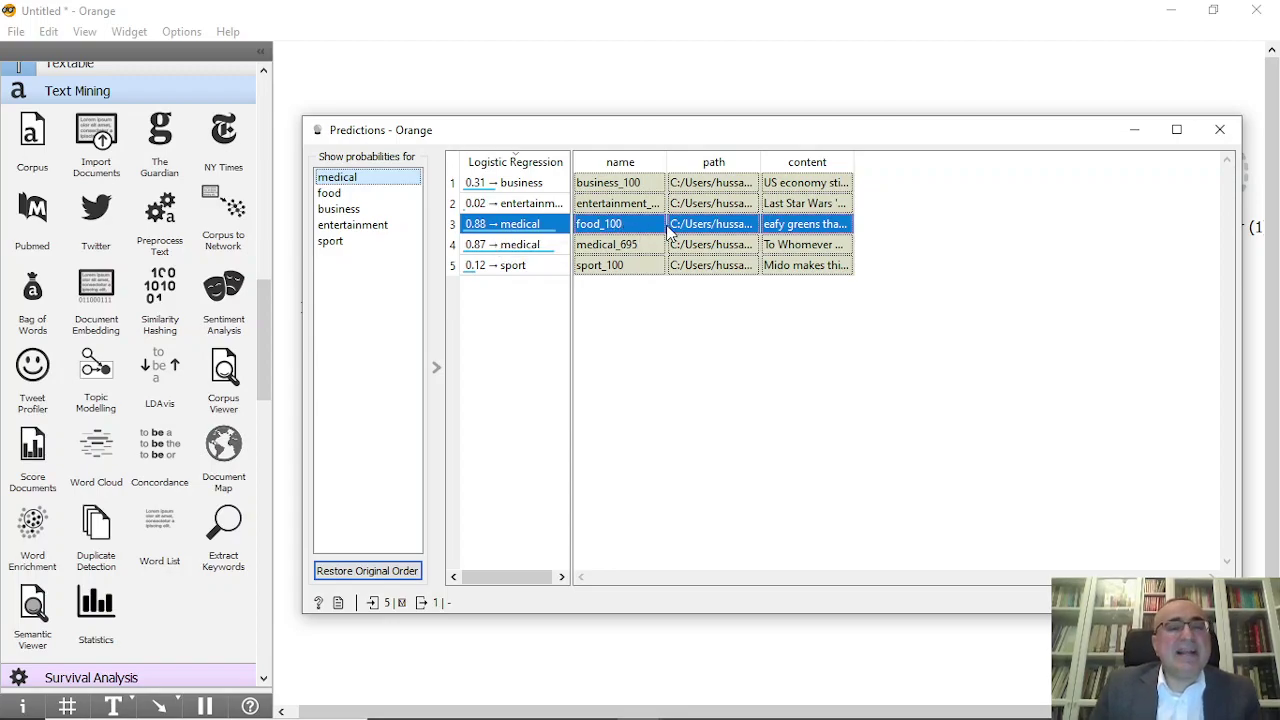
click(1220, 130)
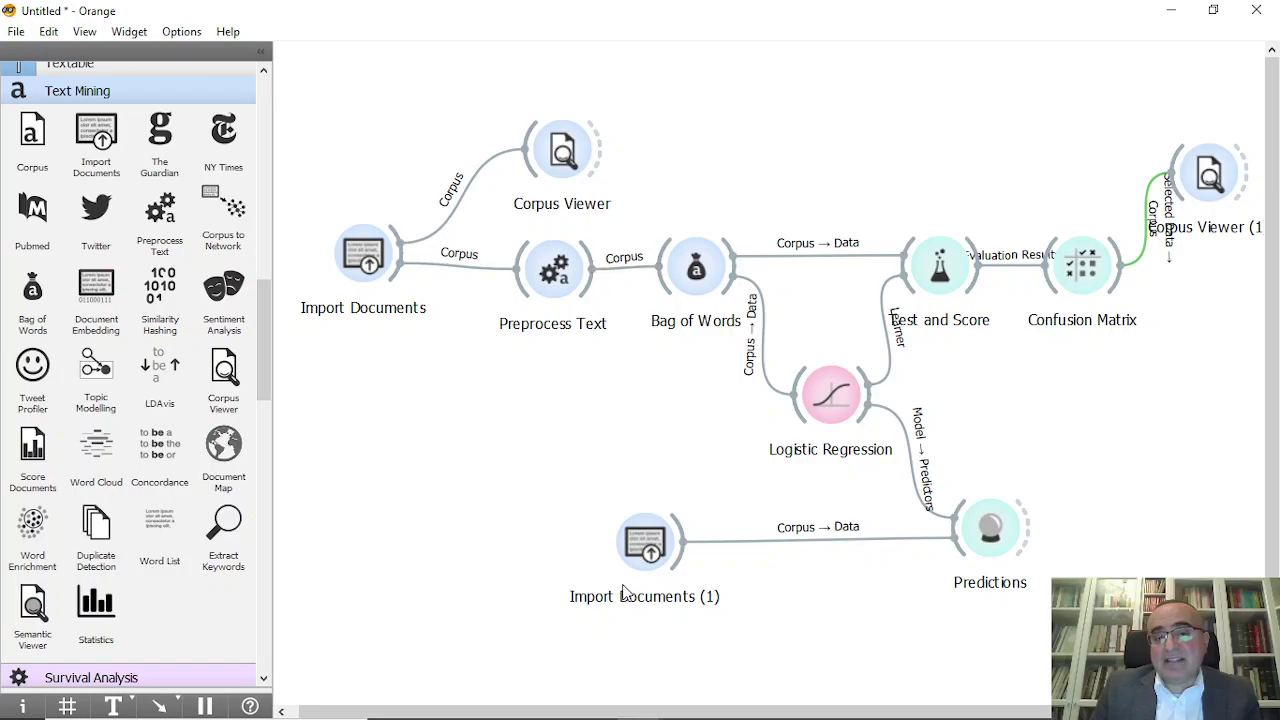
Chain a Preprocess Text and a Bag of Words widget after Import Documents (1), and move Predictions aside to make room.
drag(683, 565, 810, 616)
text(pre)
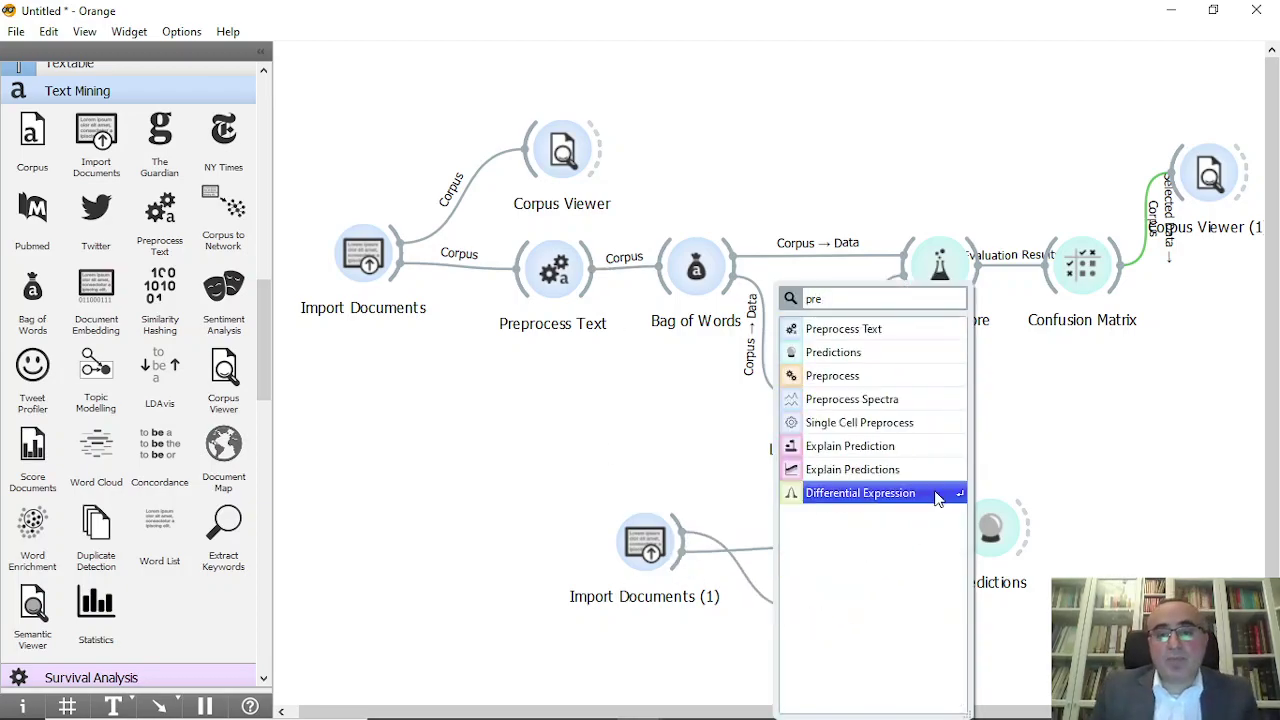
click(870, 351)
drag(880, 620, 942, 617)
text(bag)
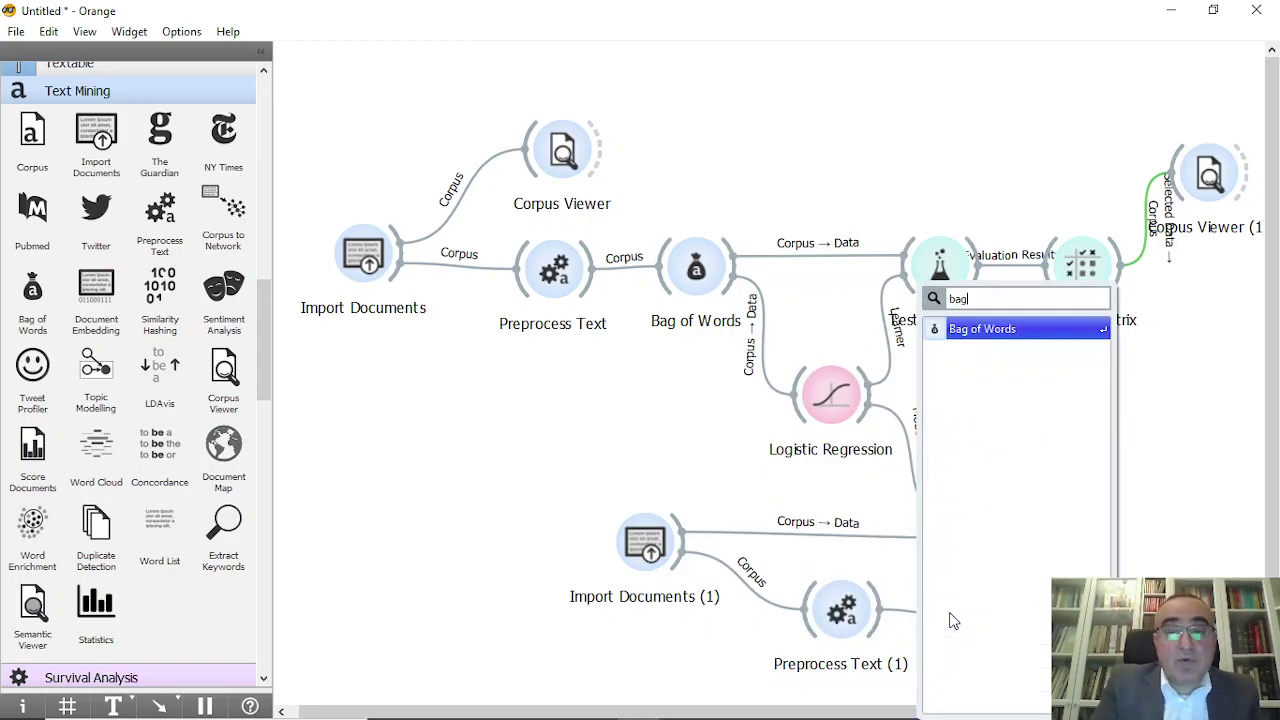
click(987, 330)
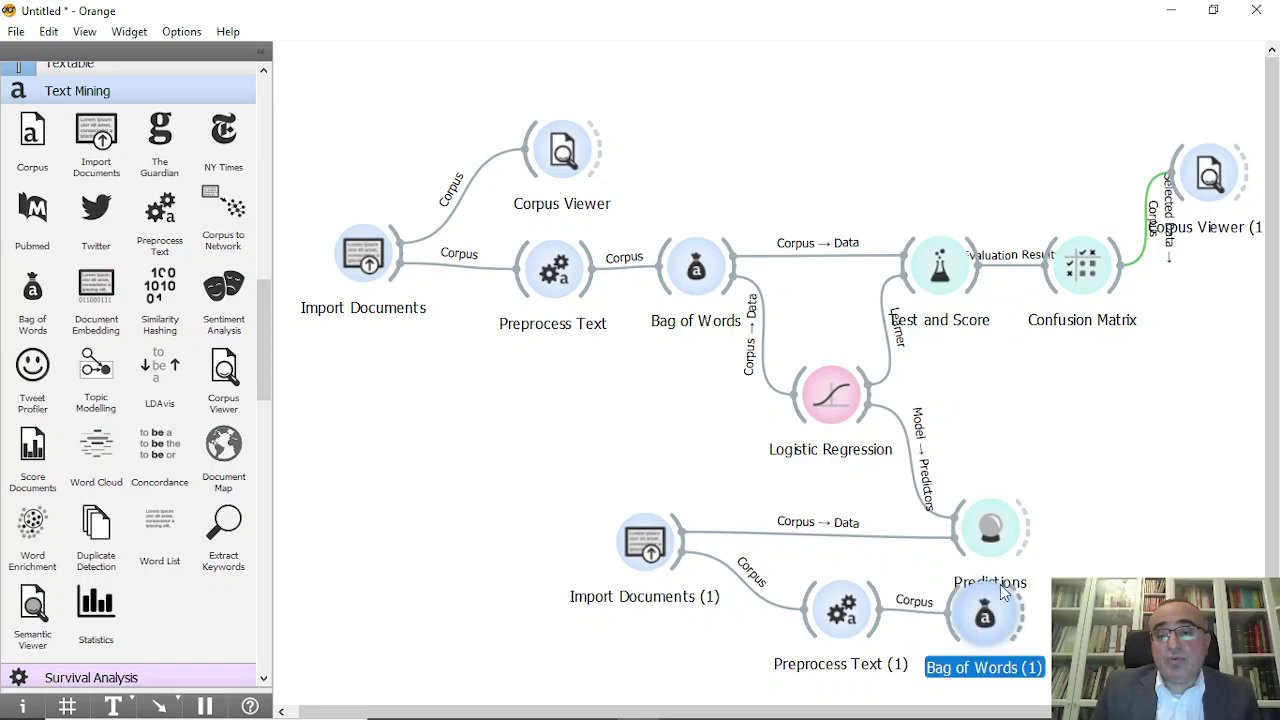
drag(986, 528, 1120, 527)
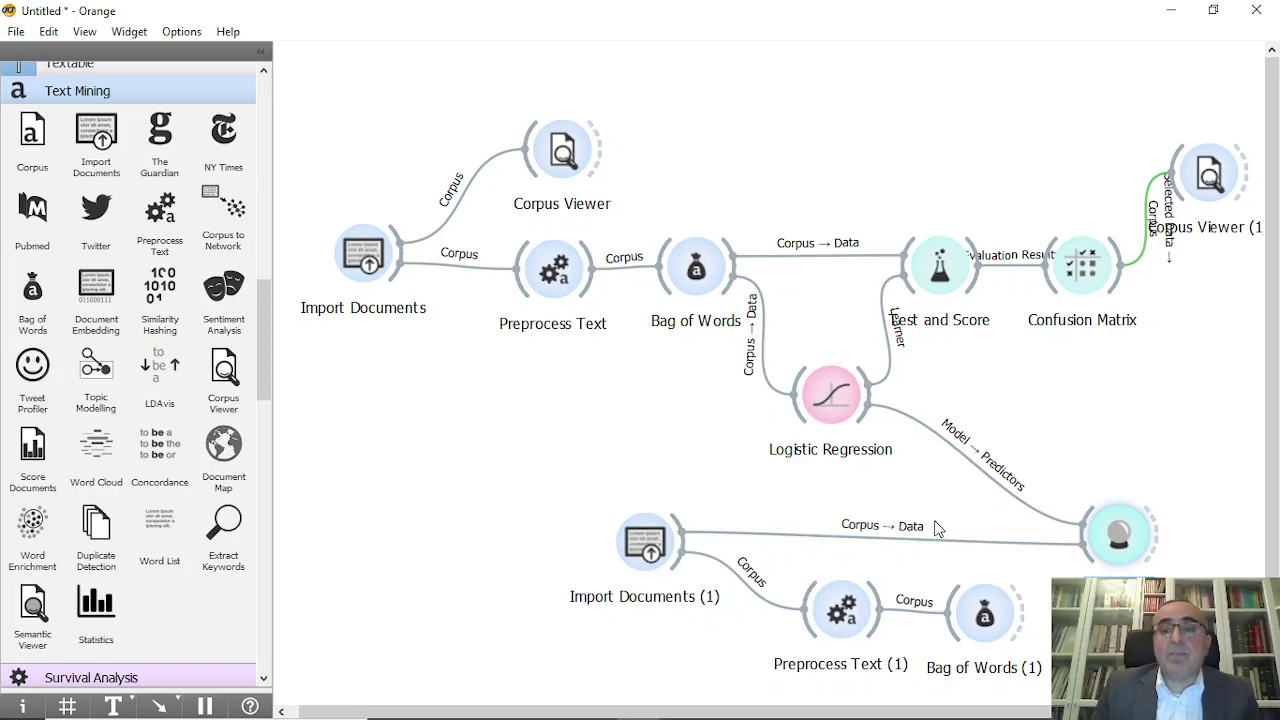
Supply the Bag of Words (1) corpus to Predictions in place of the directly imported corpus, and review the predictions.
drag(1022, 614, 1094, 565)
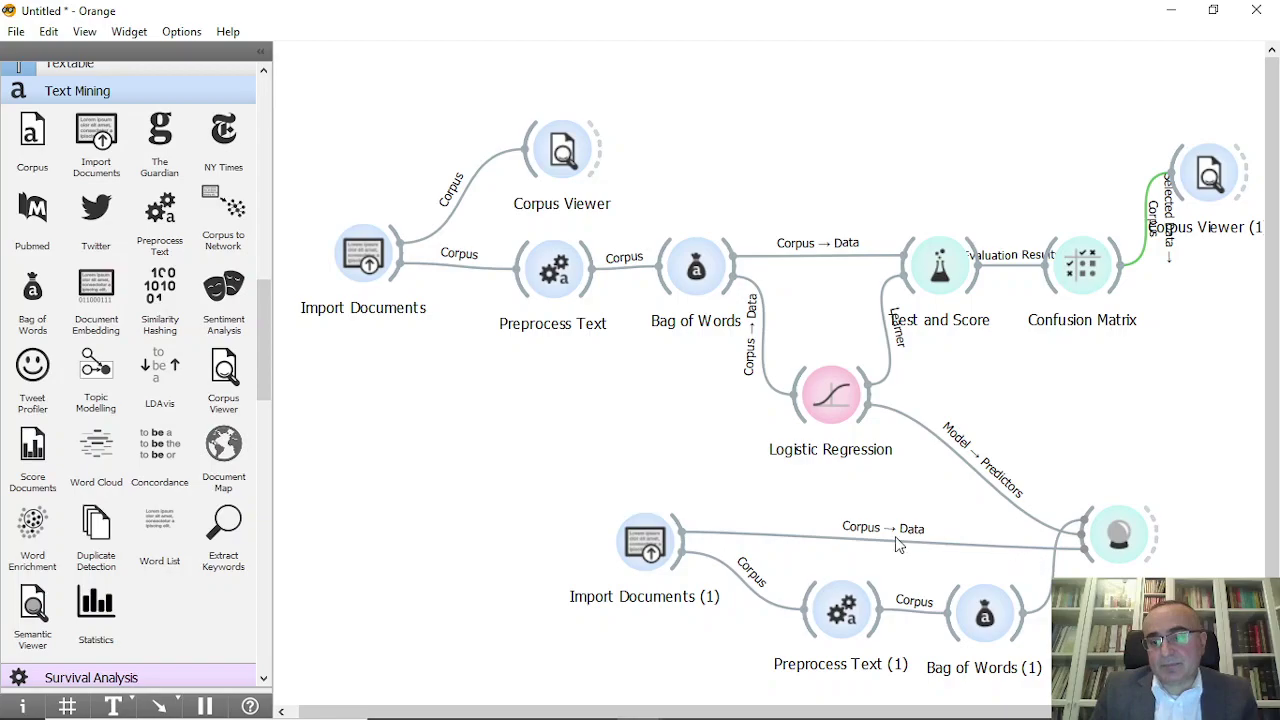
double_click(1119, 535)
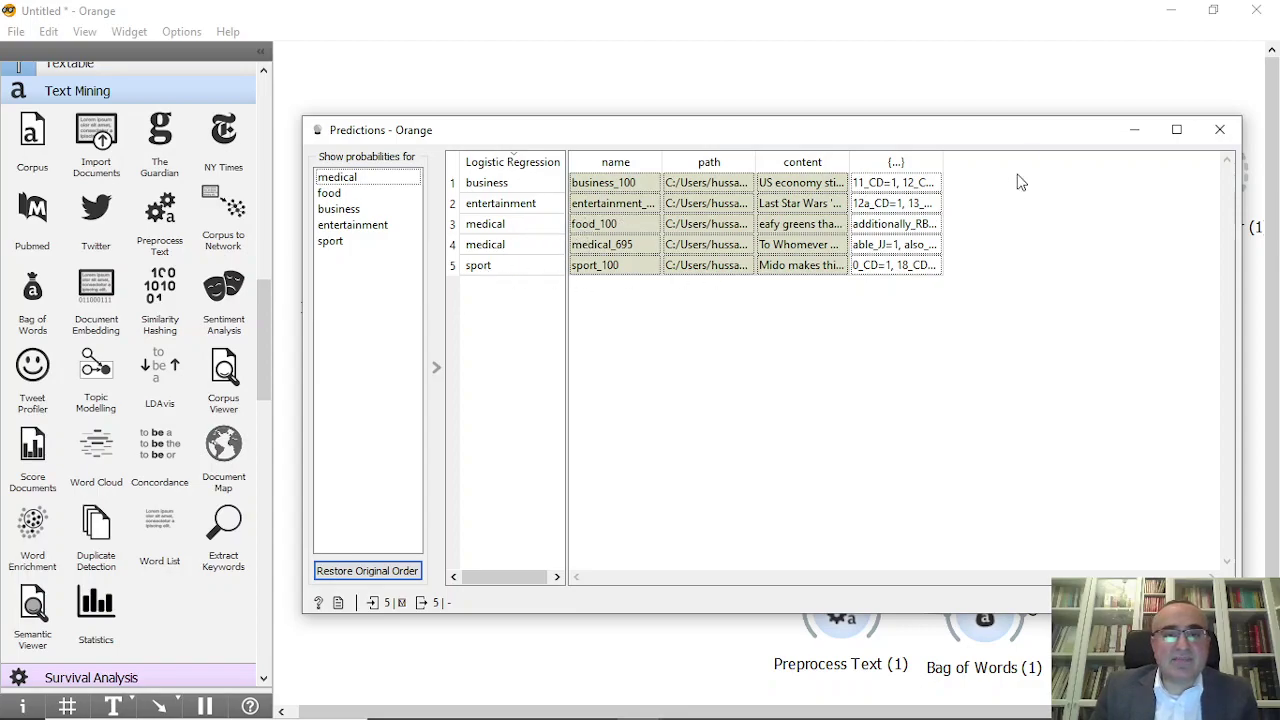
click(1220, 129)
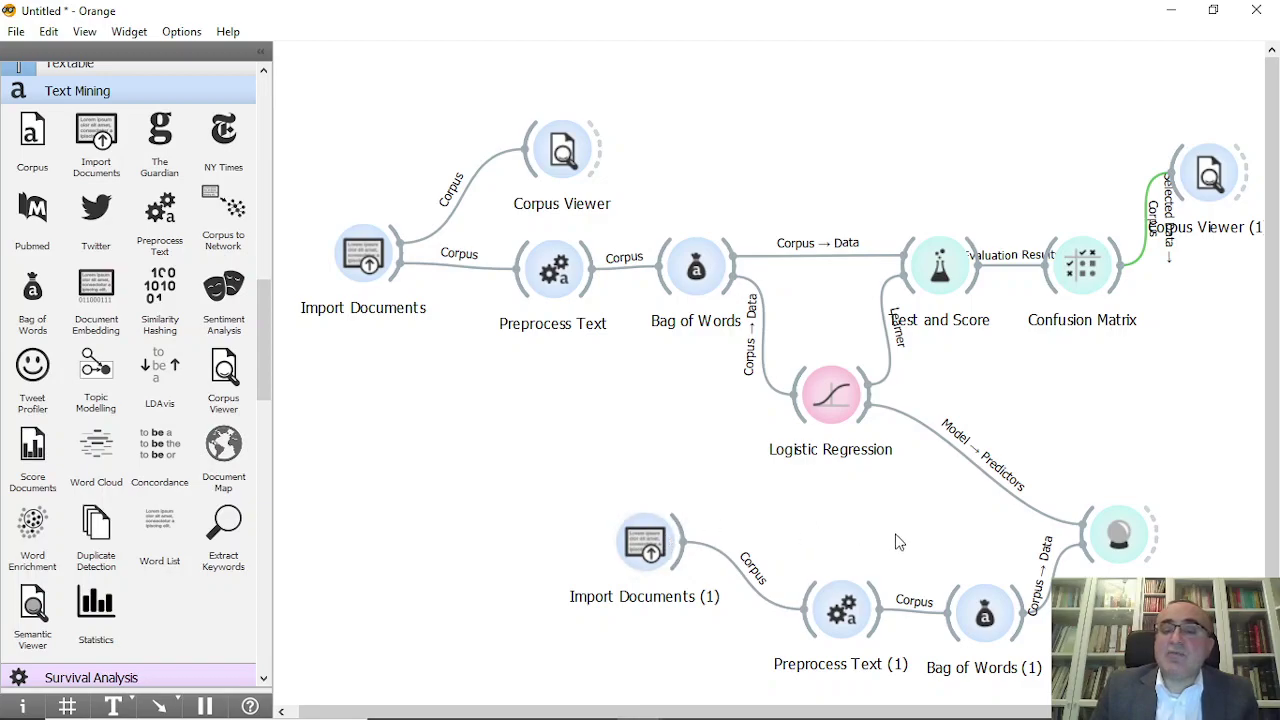
Remove the link between Bag of Words (1) and Predictions and connect Import Documents (1) directly to Predictions.
drag(677, 527, 1100, 535)
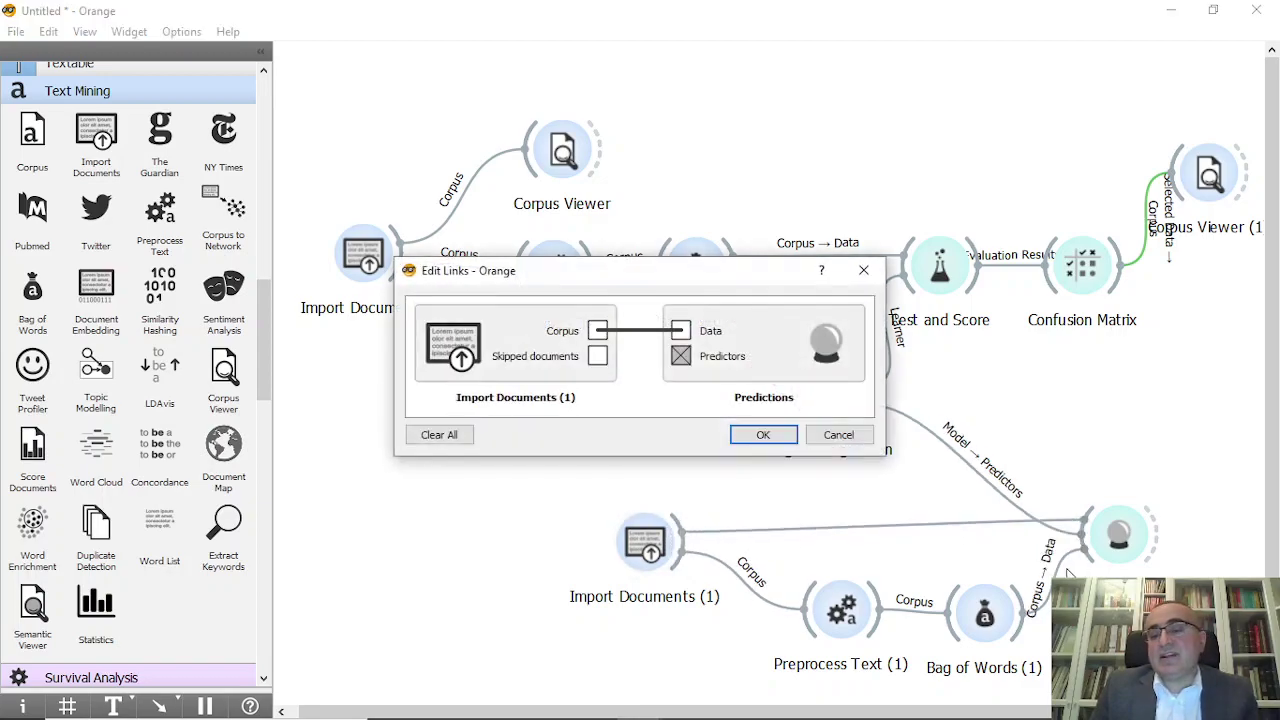
click(838, 436)
click(1063, 570)
key(Delete)
drag(677, 531, 1110, 535)
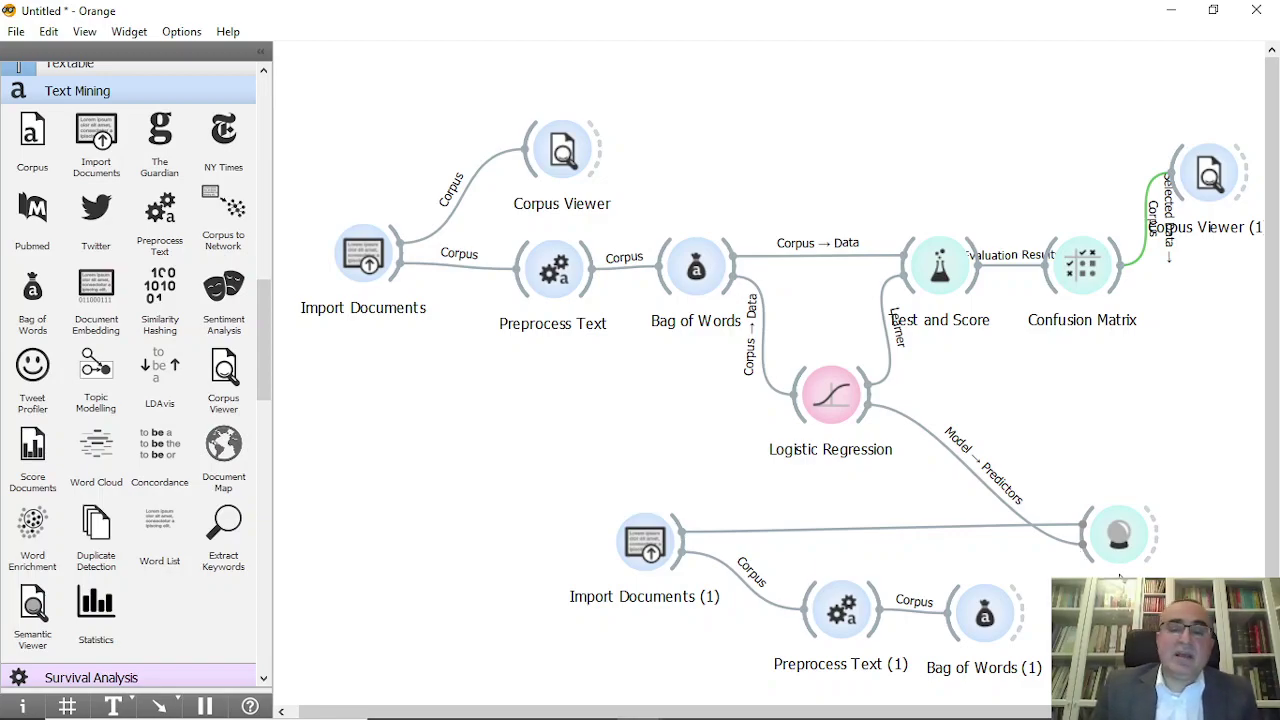